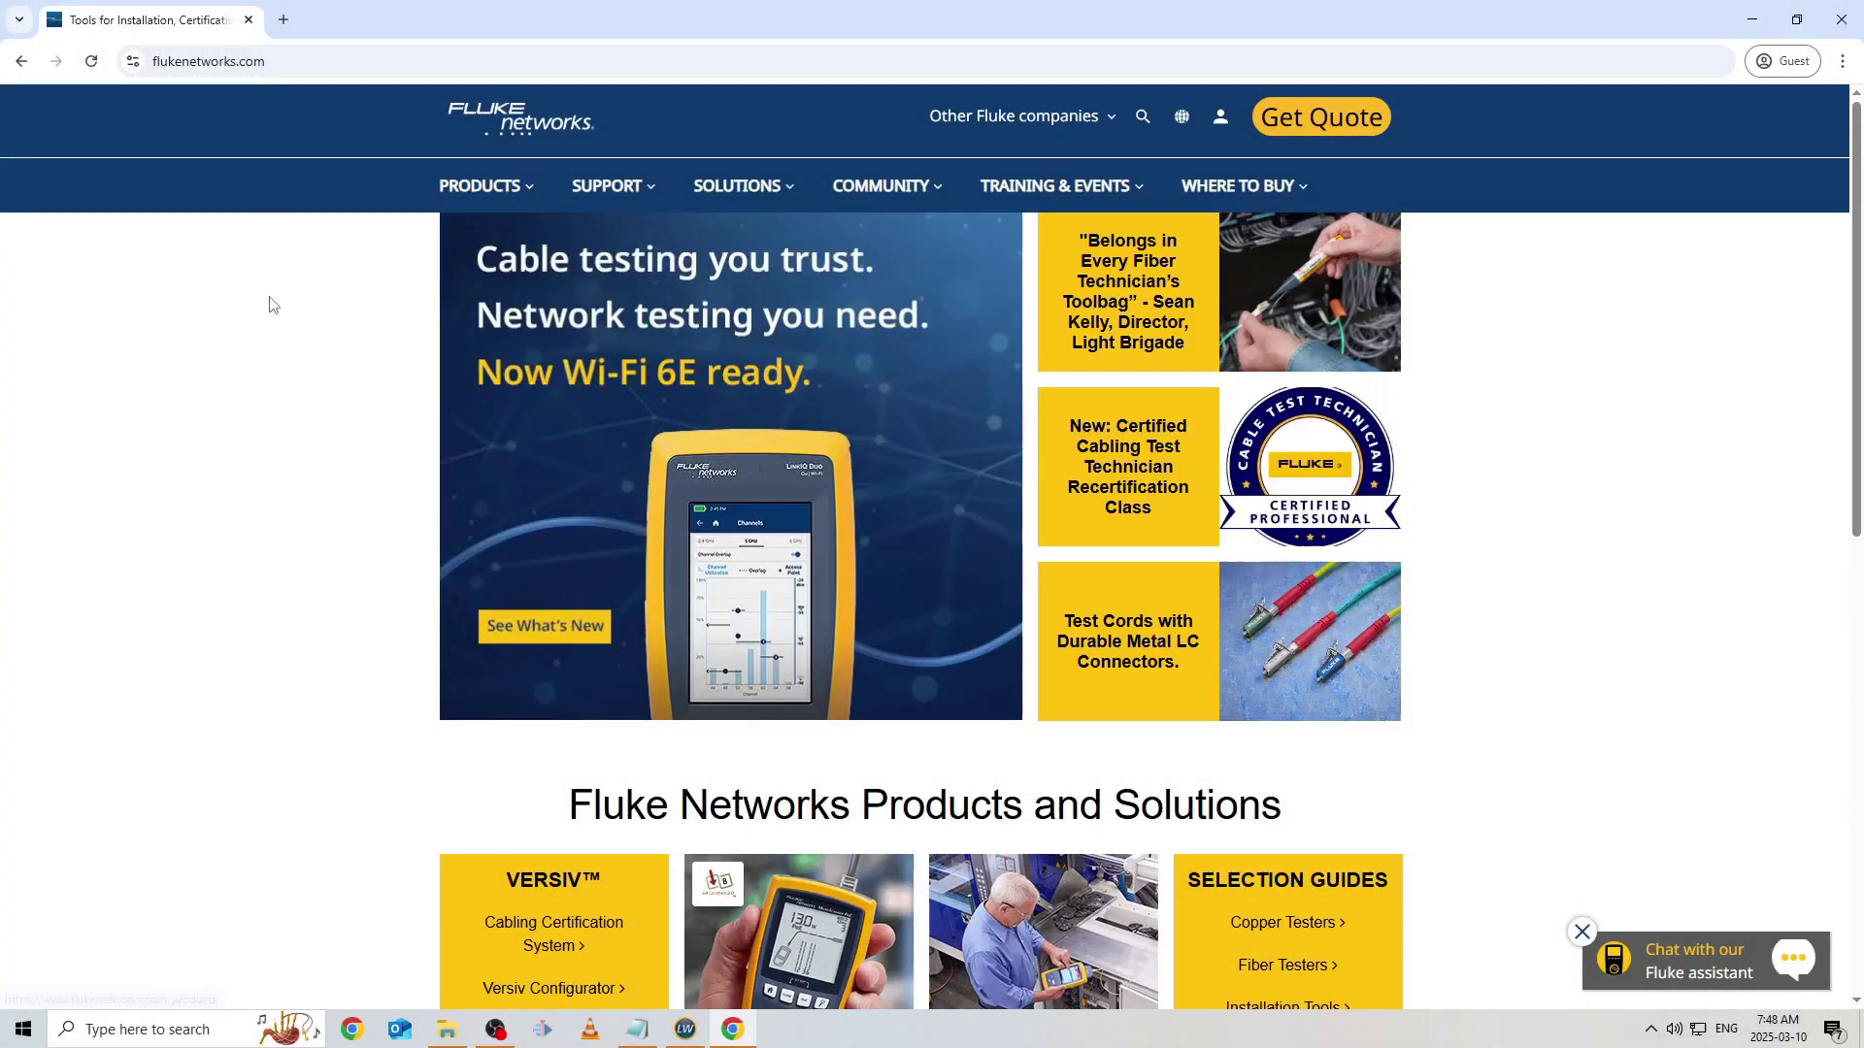
# Step: Download LinkWare PC Software 11.6 from Fluke Networks' Support > Downloads & Updates page
pyautogui.moveTo(607, 197)
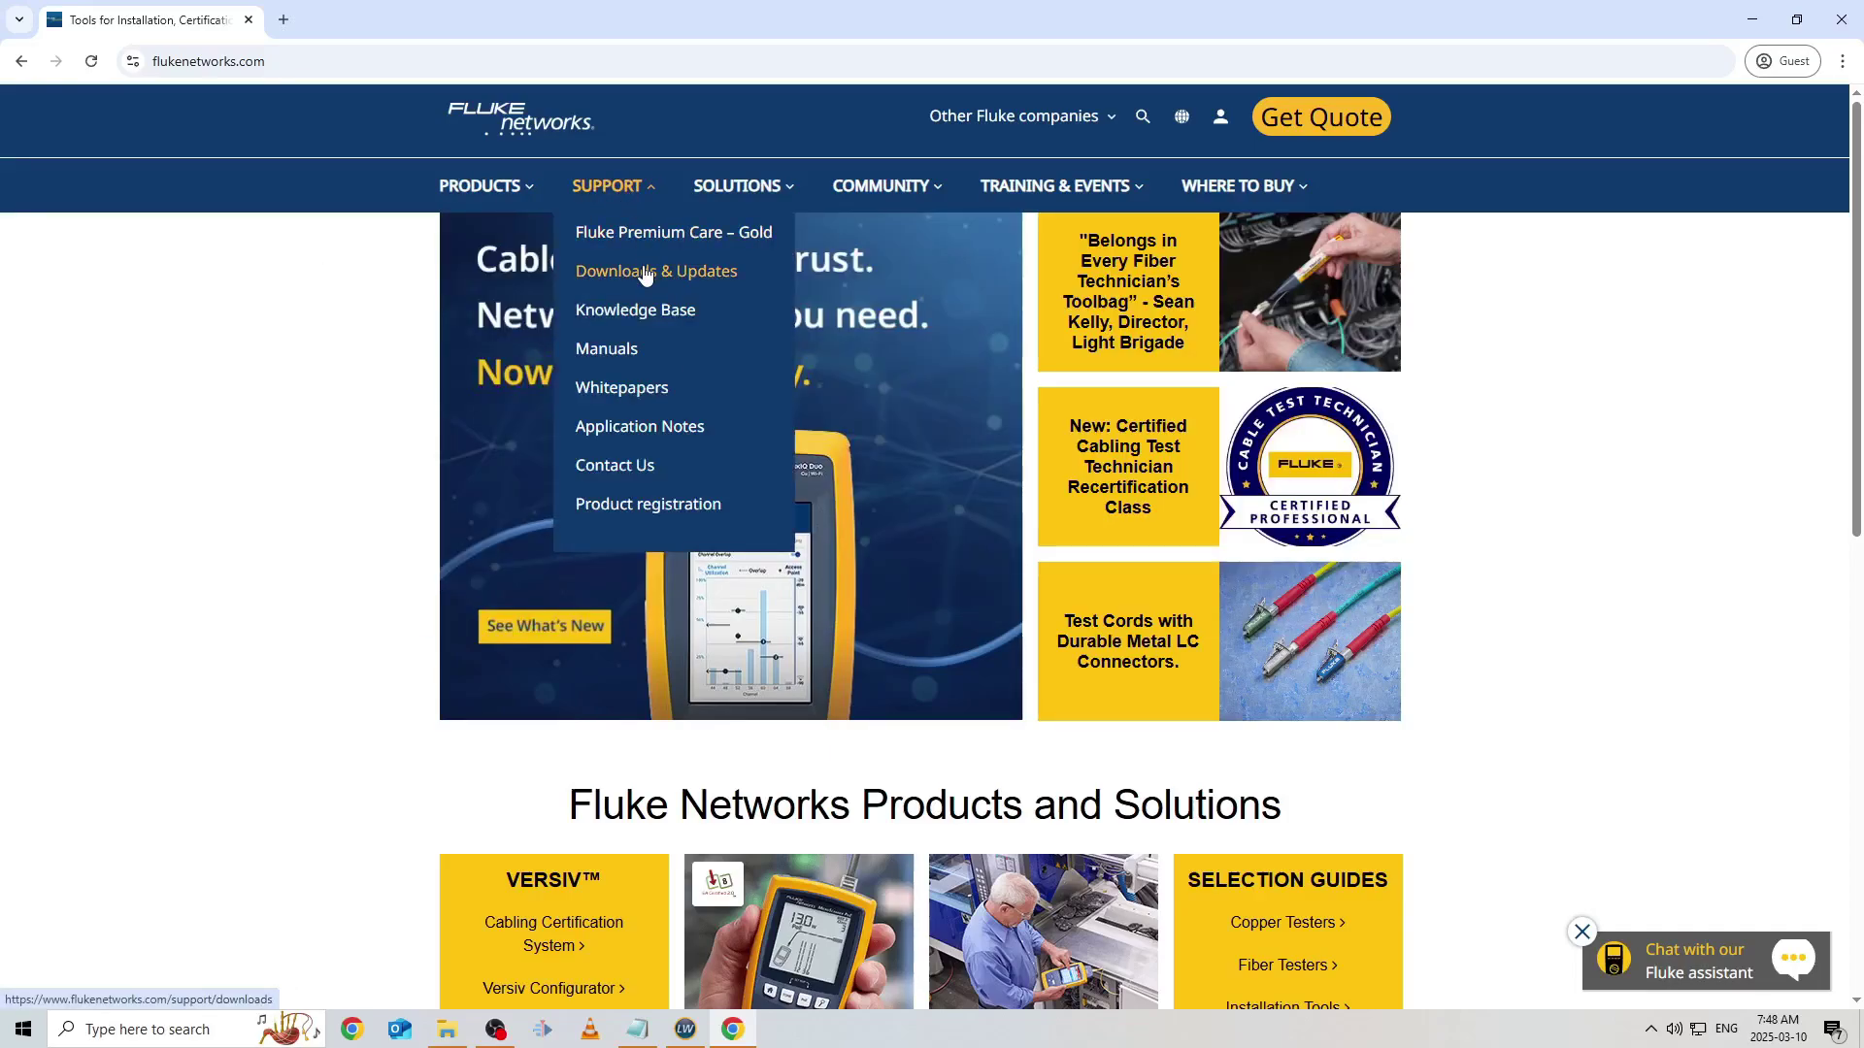
pyautogui.click(645, 275)
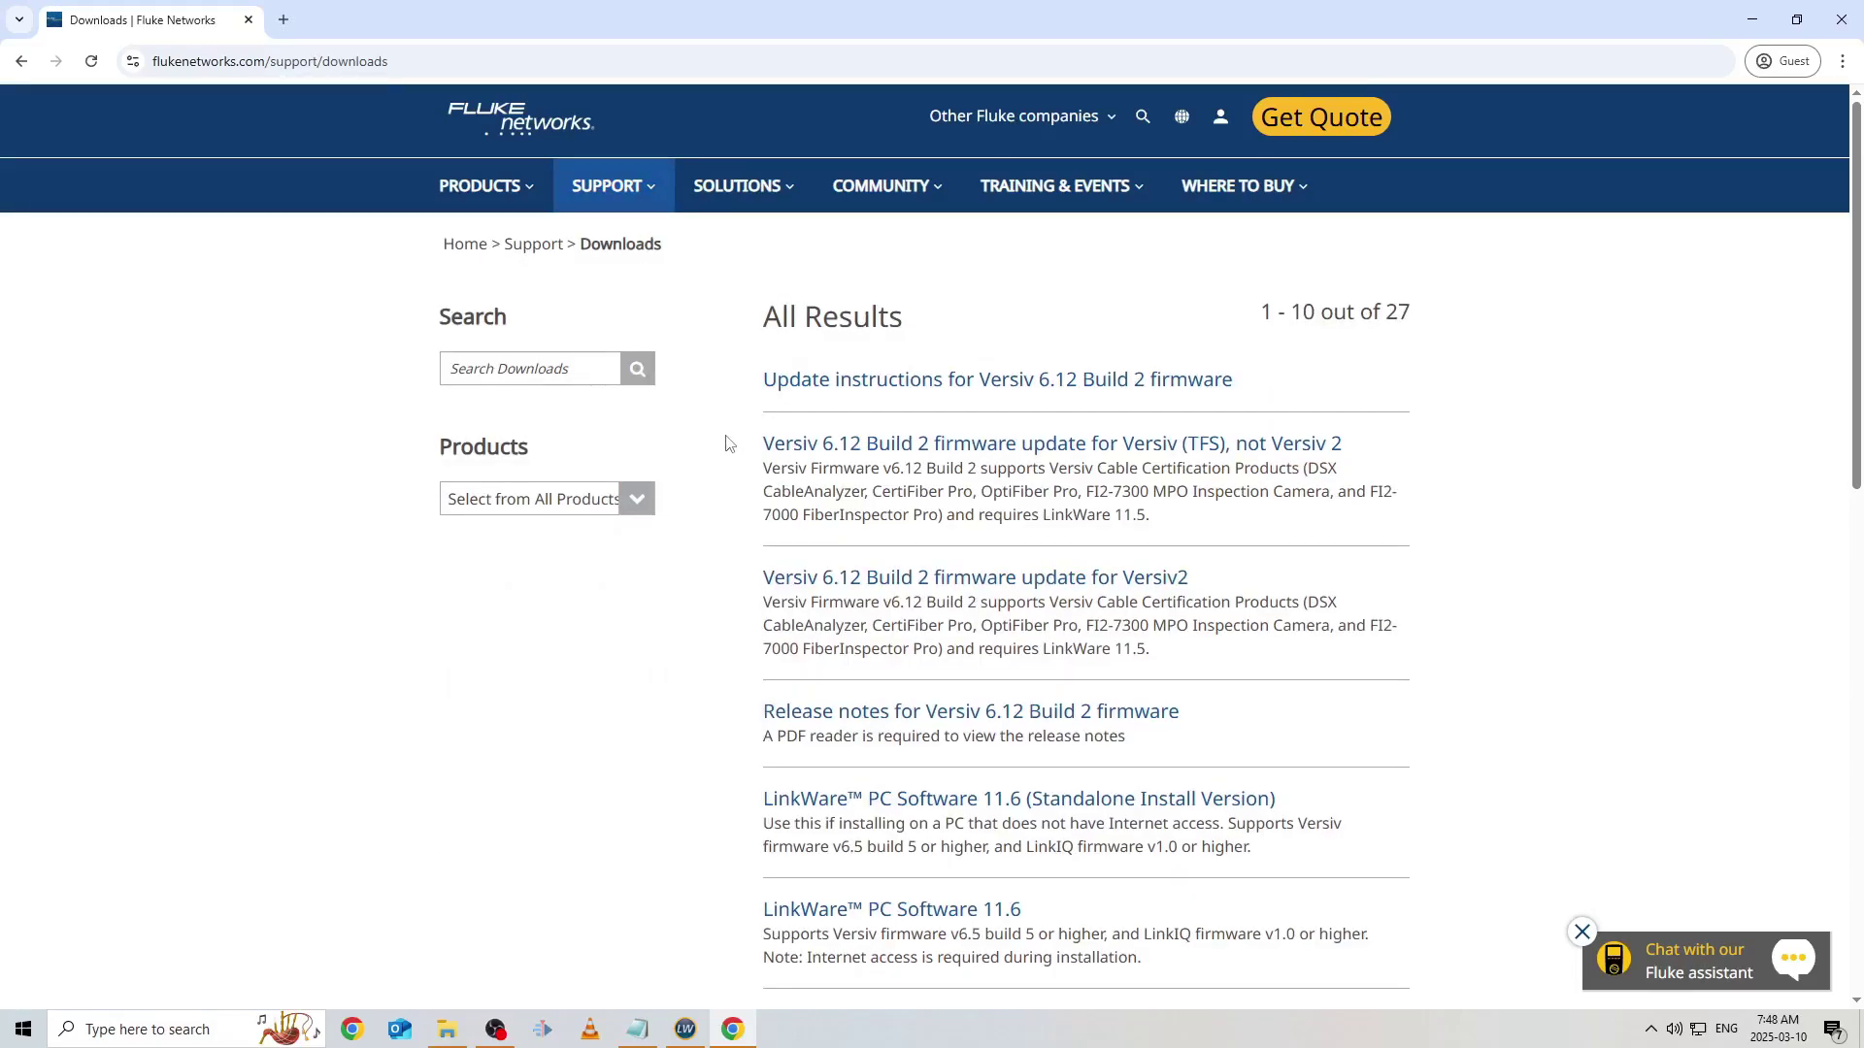
pyautogui.scroll(-1, 730, 445)
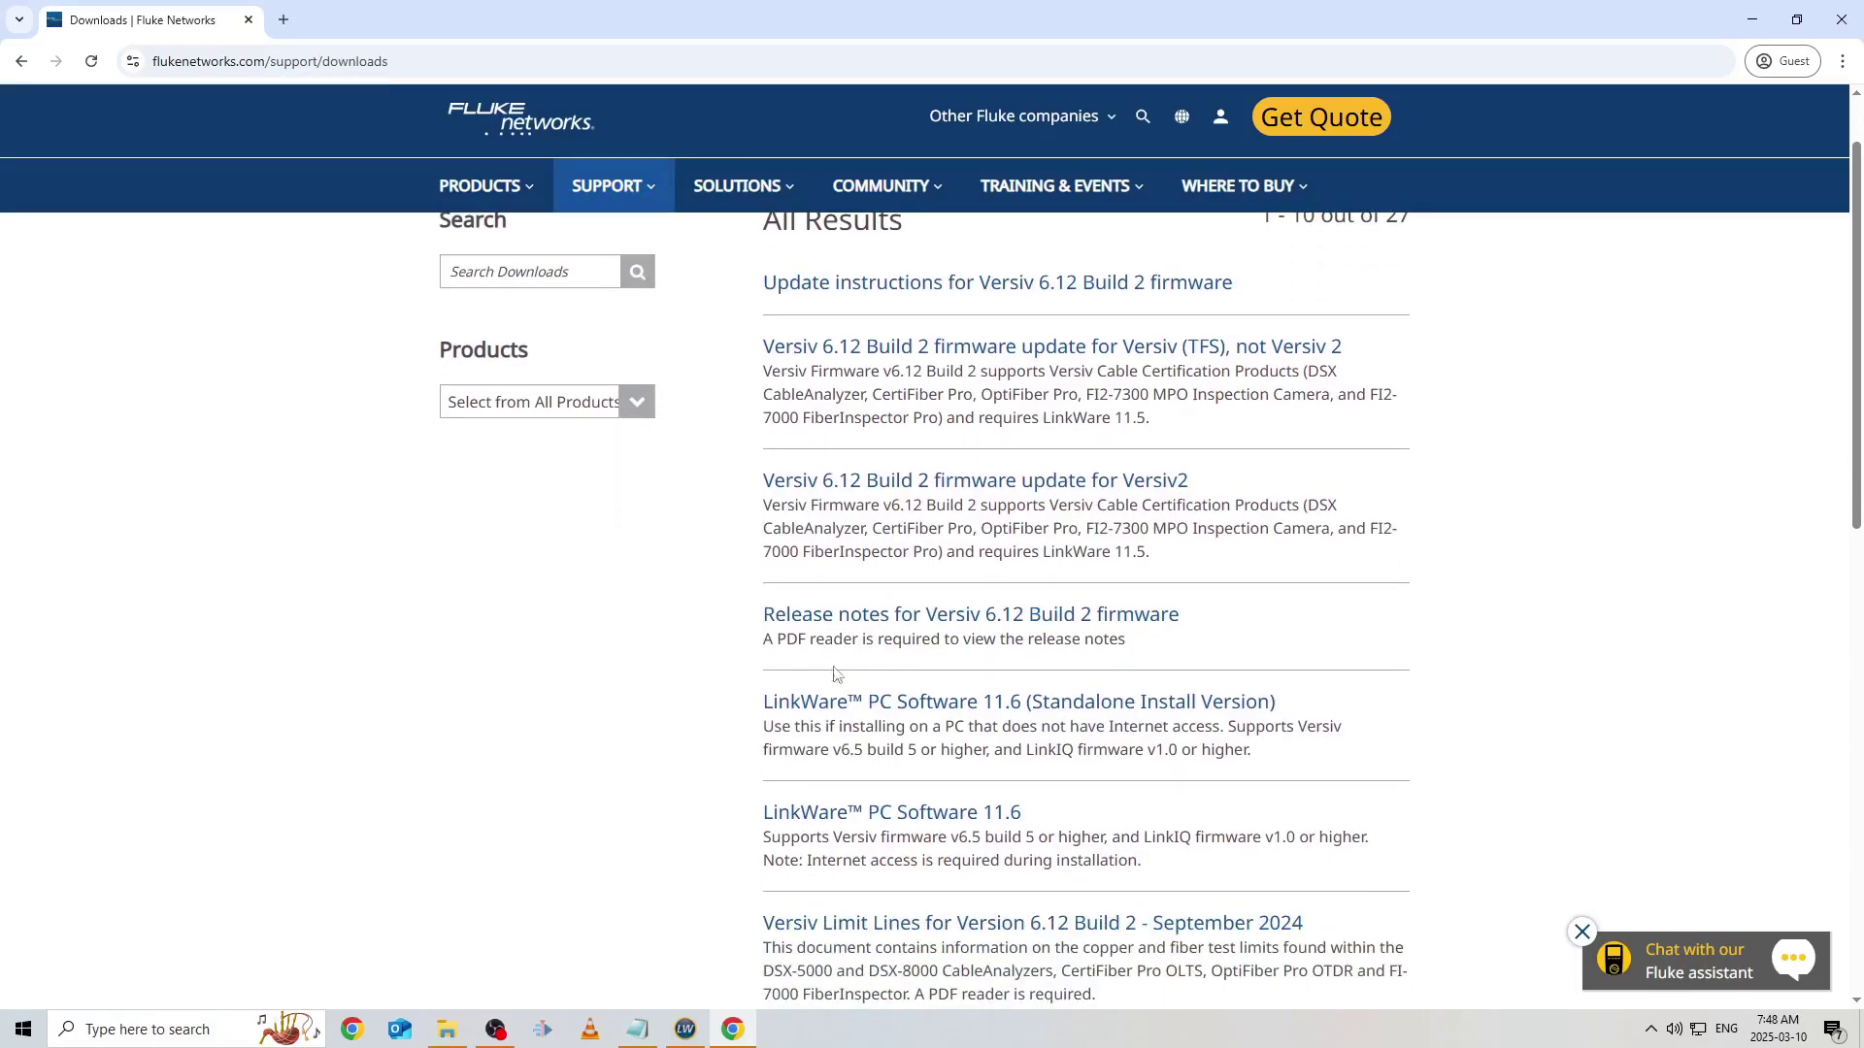
pyautogui.click(876, 813)
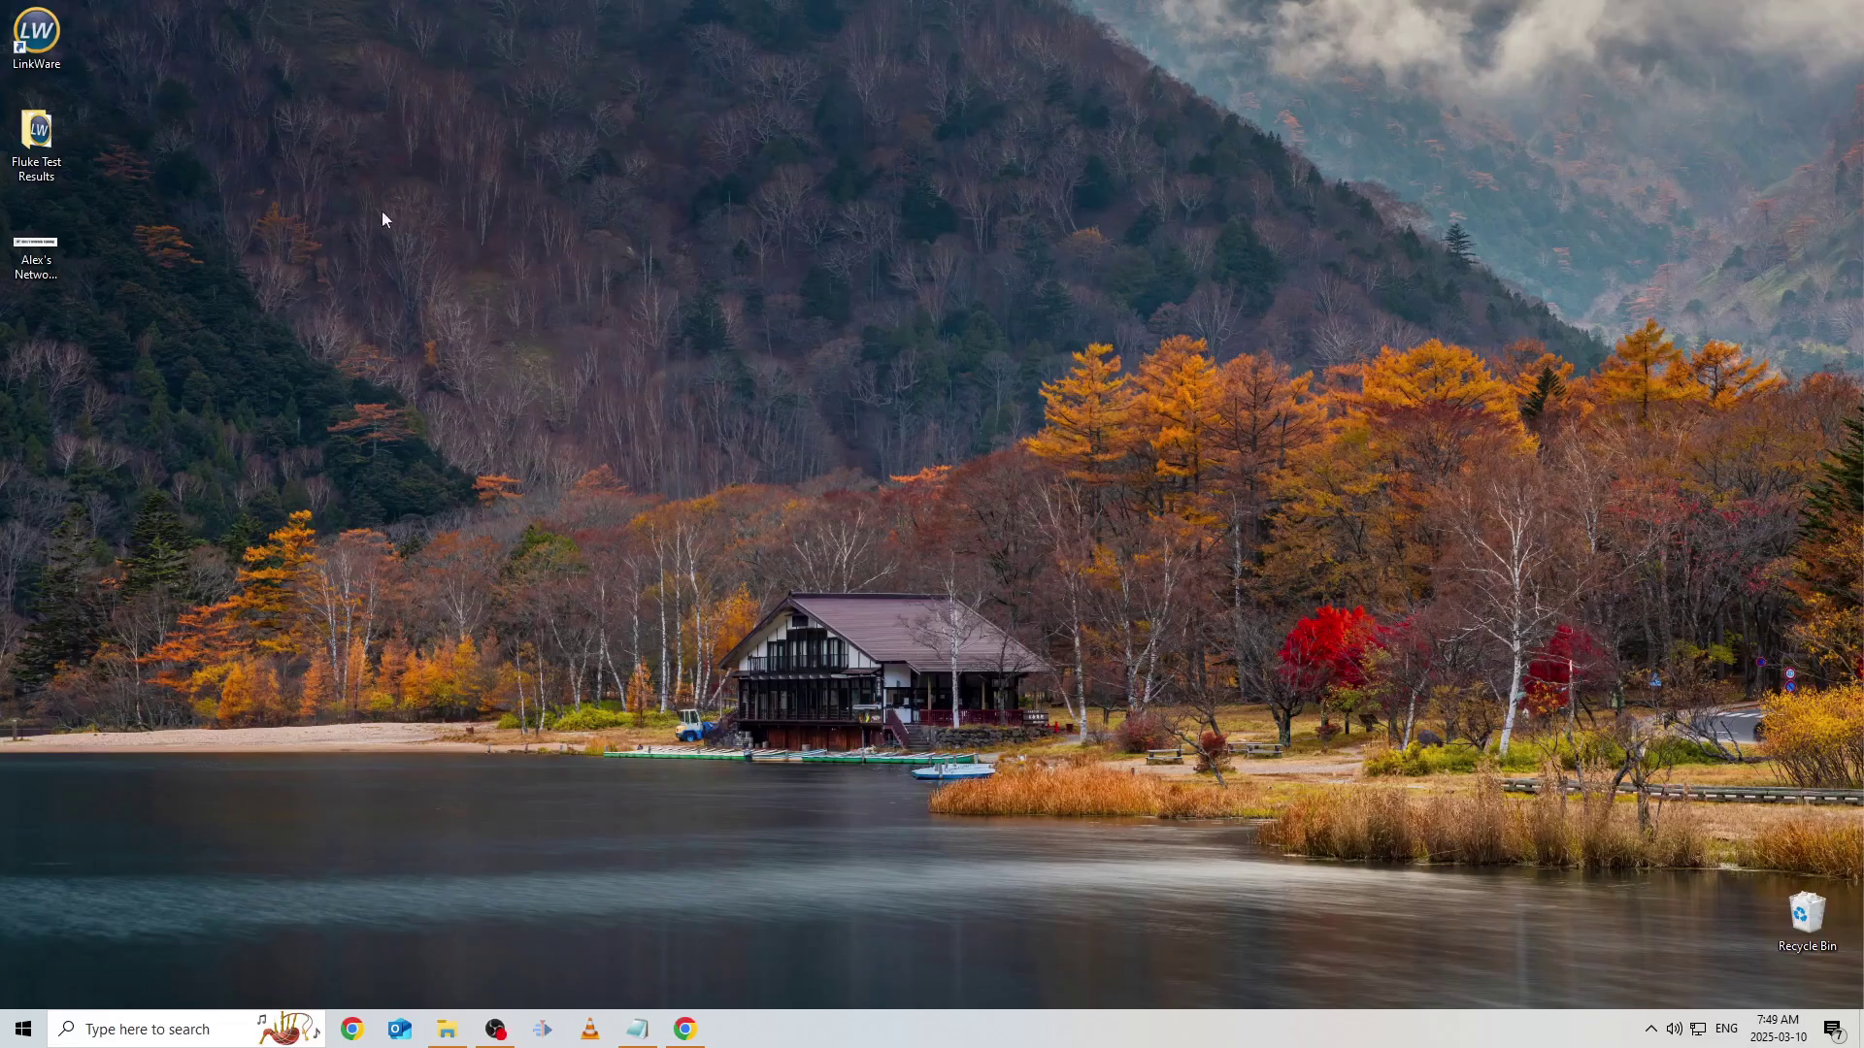
# Step: Launch LinkWare PC, dismiss the LinkWare Live announcement, and maximize the window
pyautogui.doubleClick(43, 39)
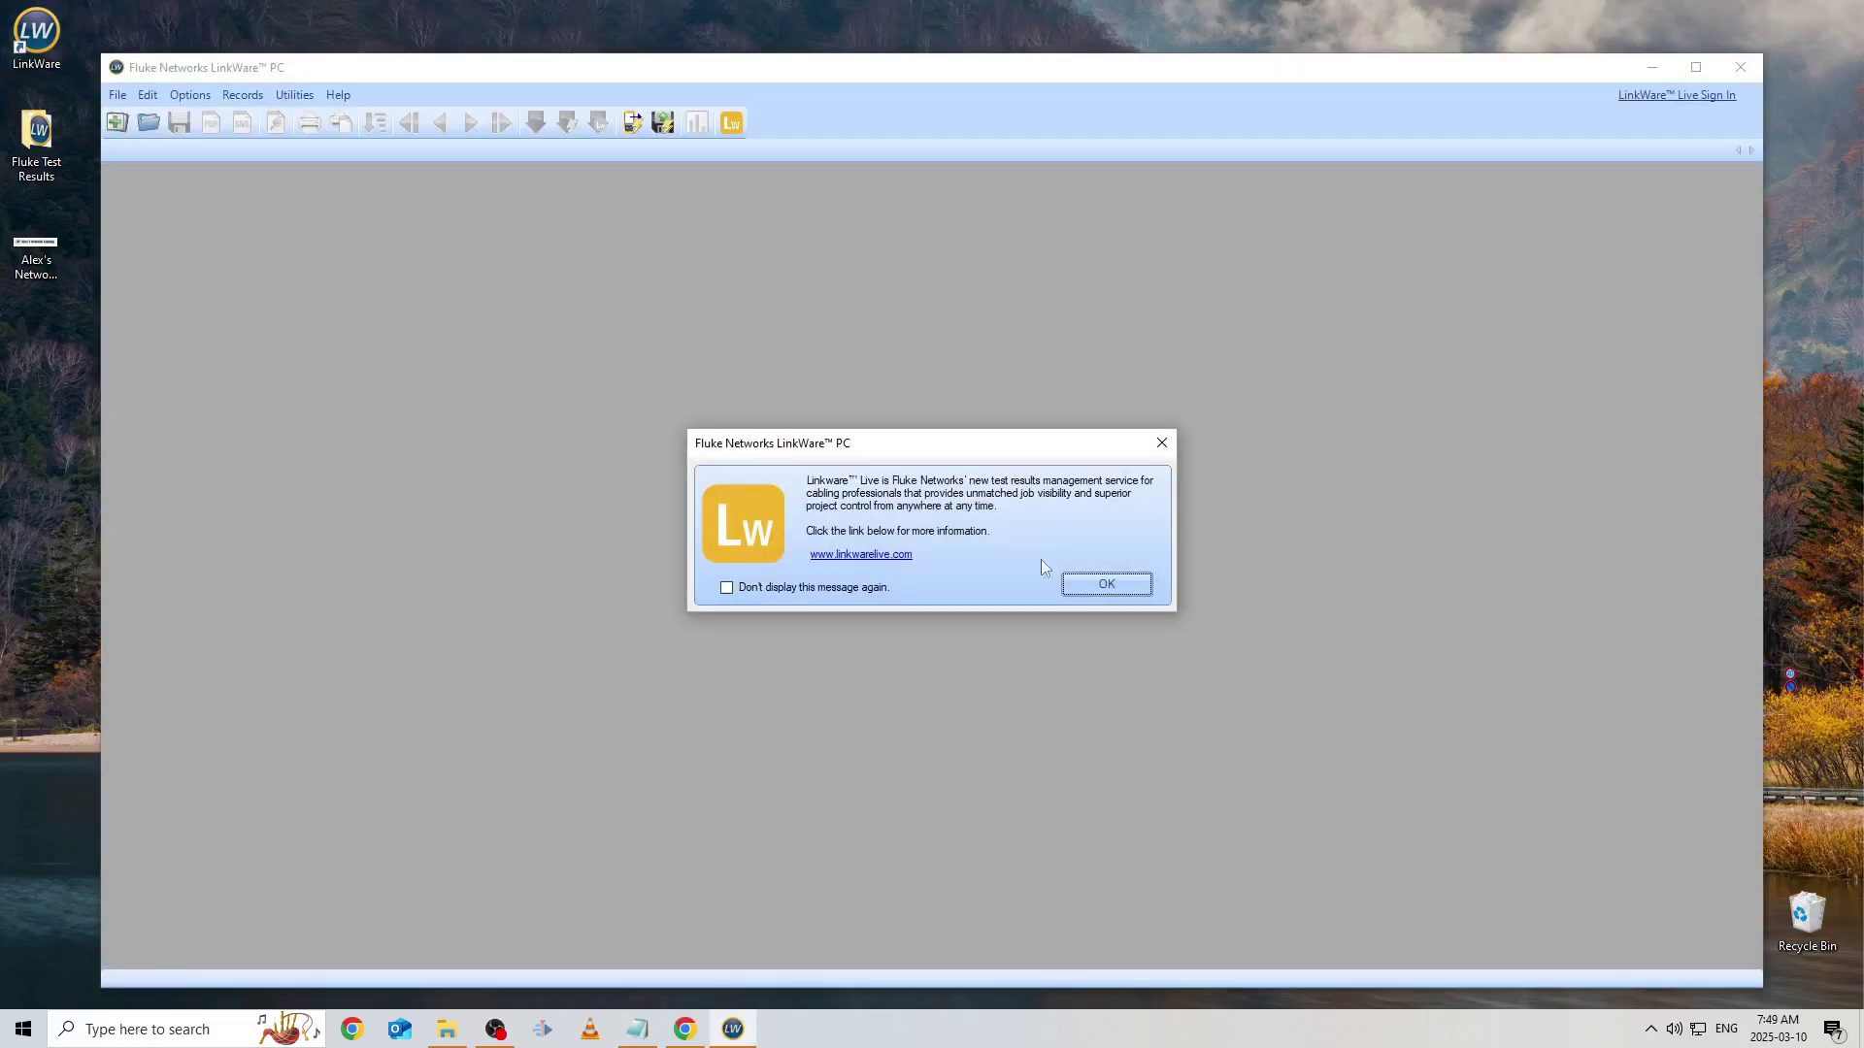
pyautogui.click(1085, 594)
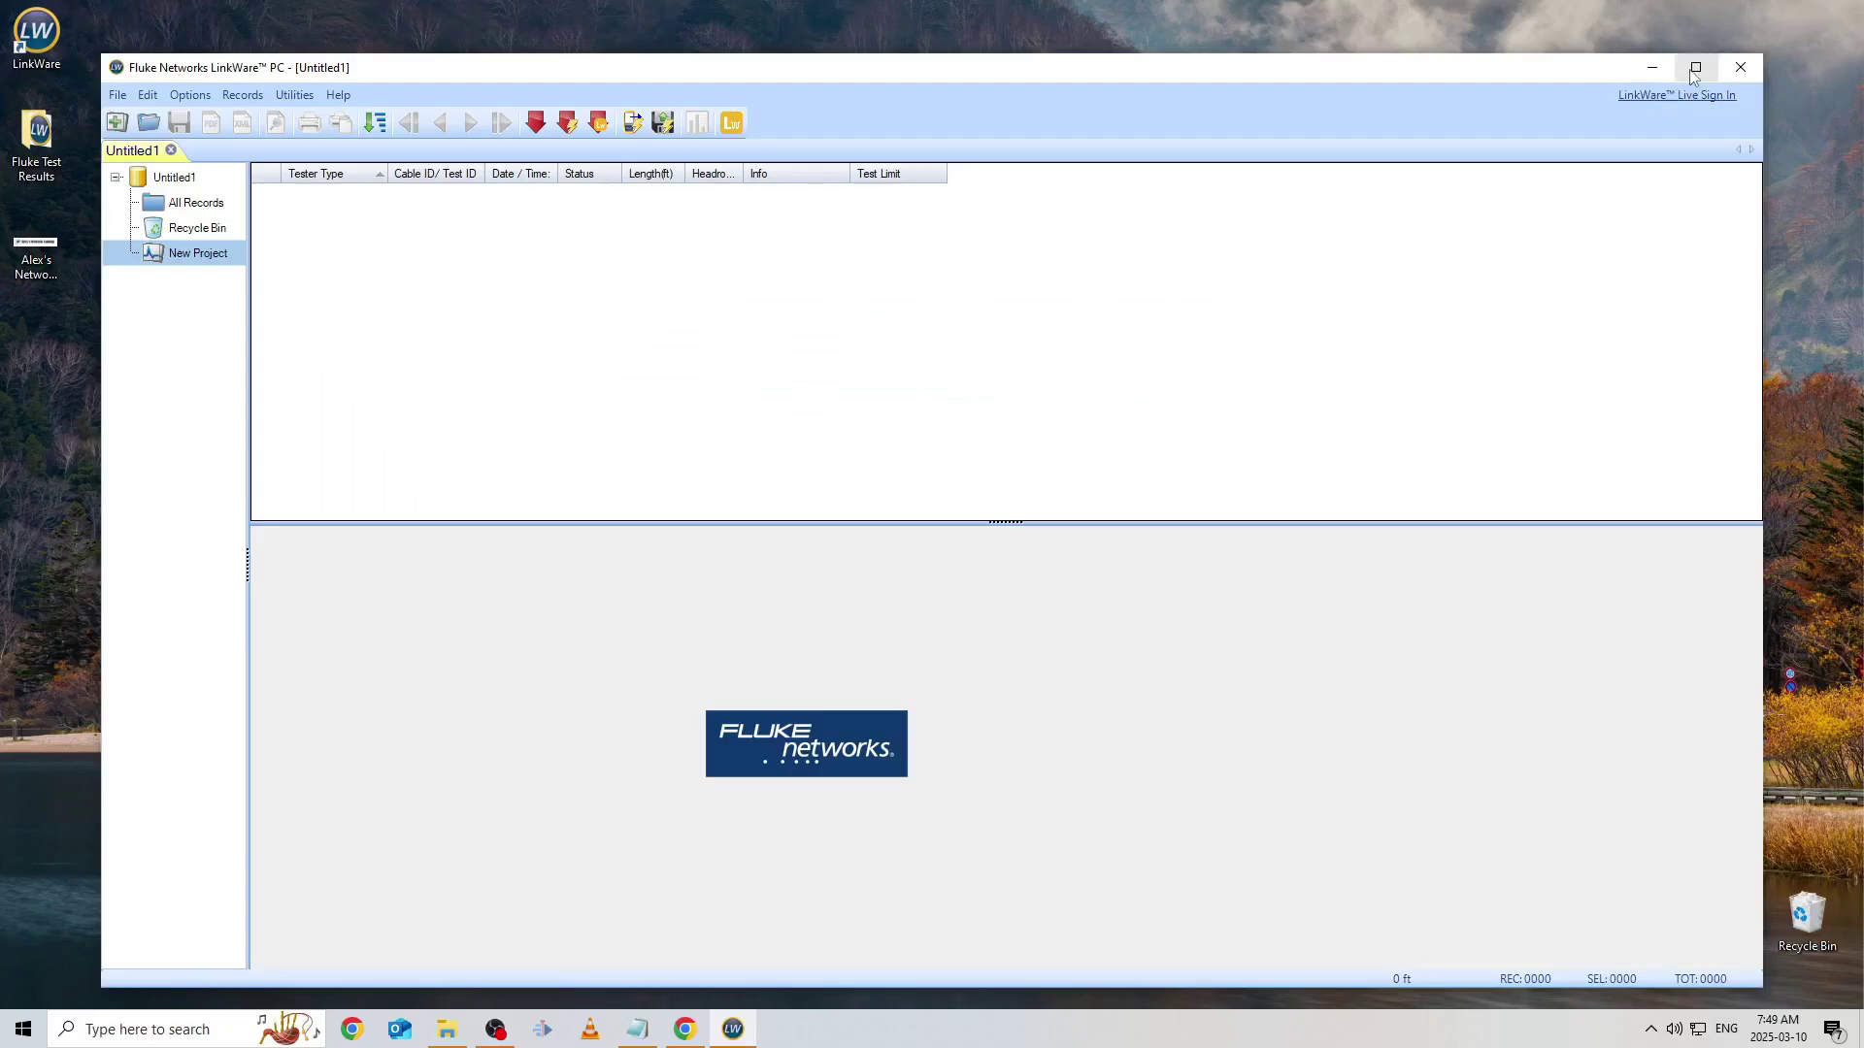
pyautogui.click(1693, 68)
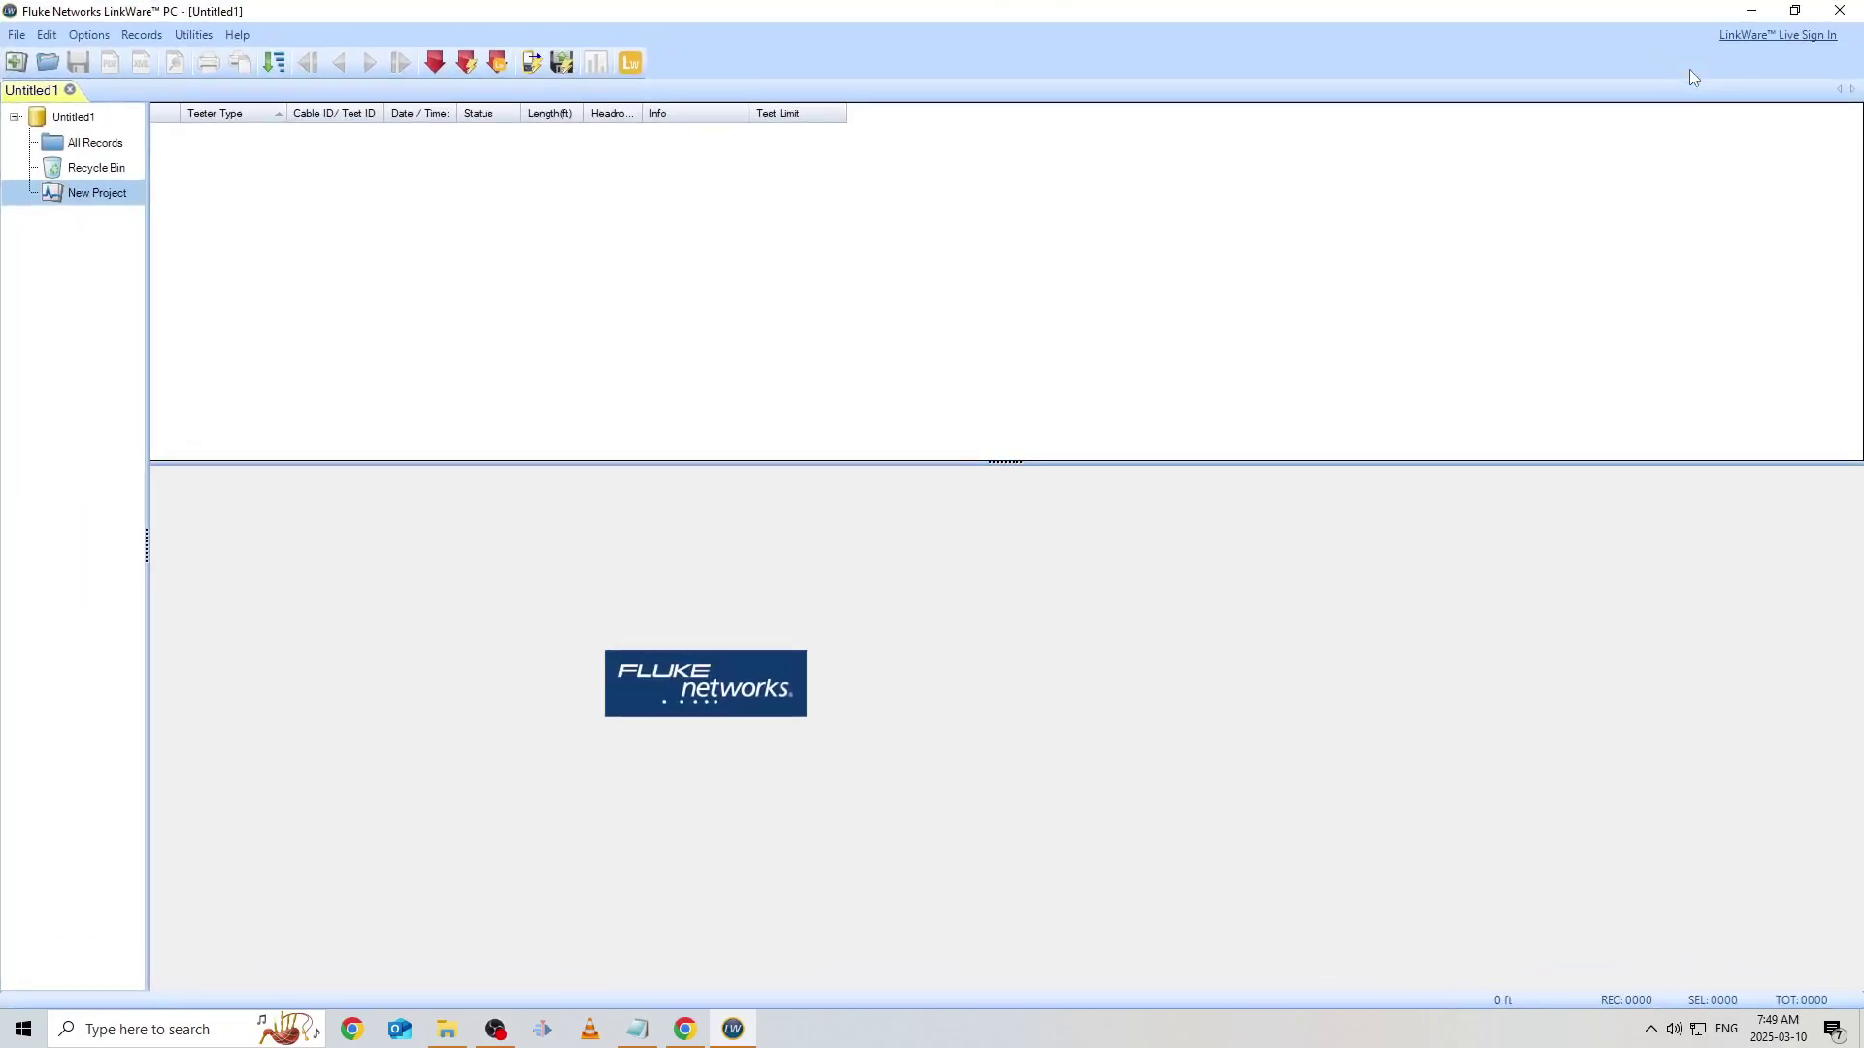
# Step: Sign in to LinkWare Live with the account password
pyautogui.click(1757, 35)
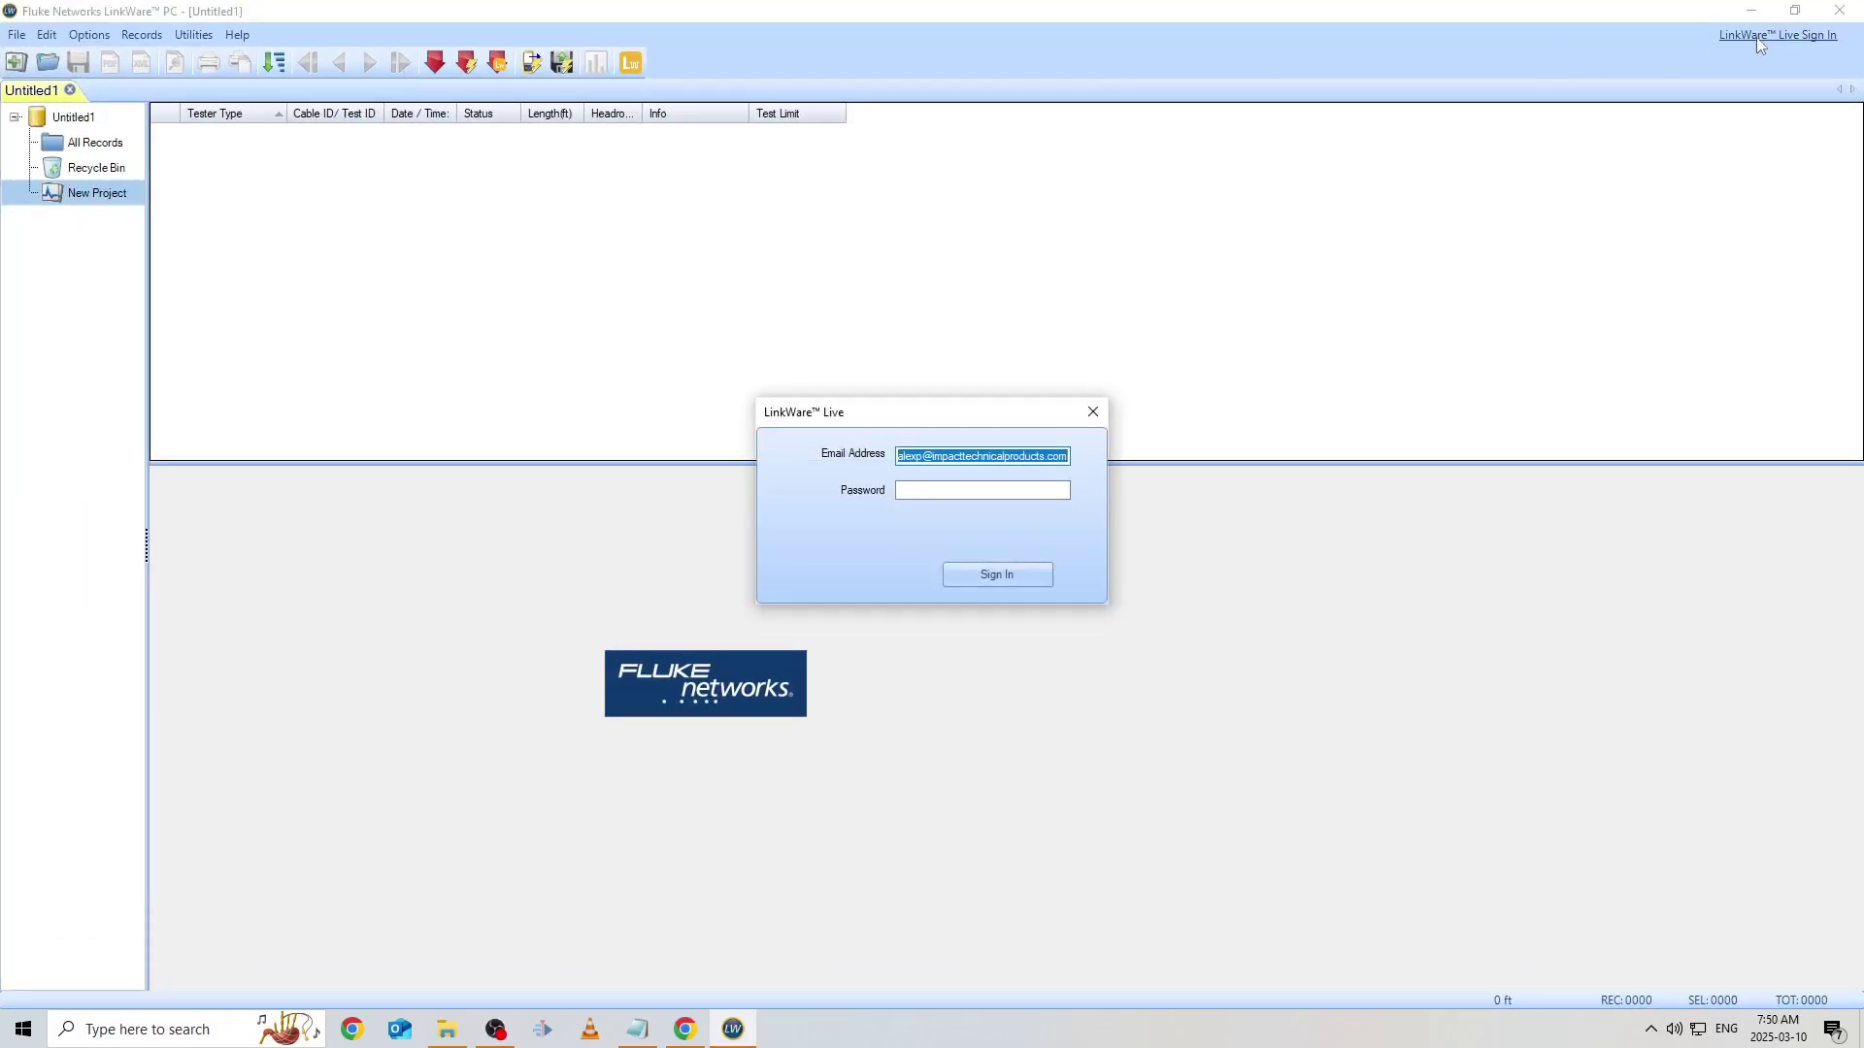
pyautogui.click(976, 492)
pyautogui.write('*****')
pyautogui.press('Return')
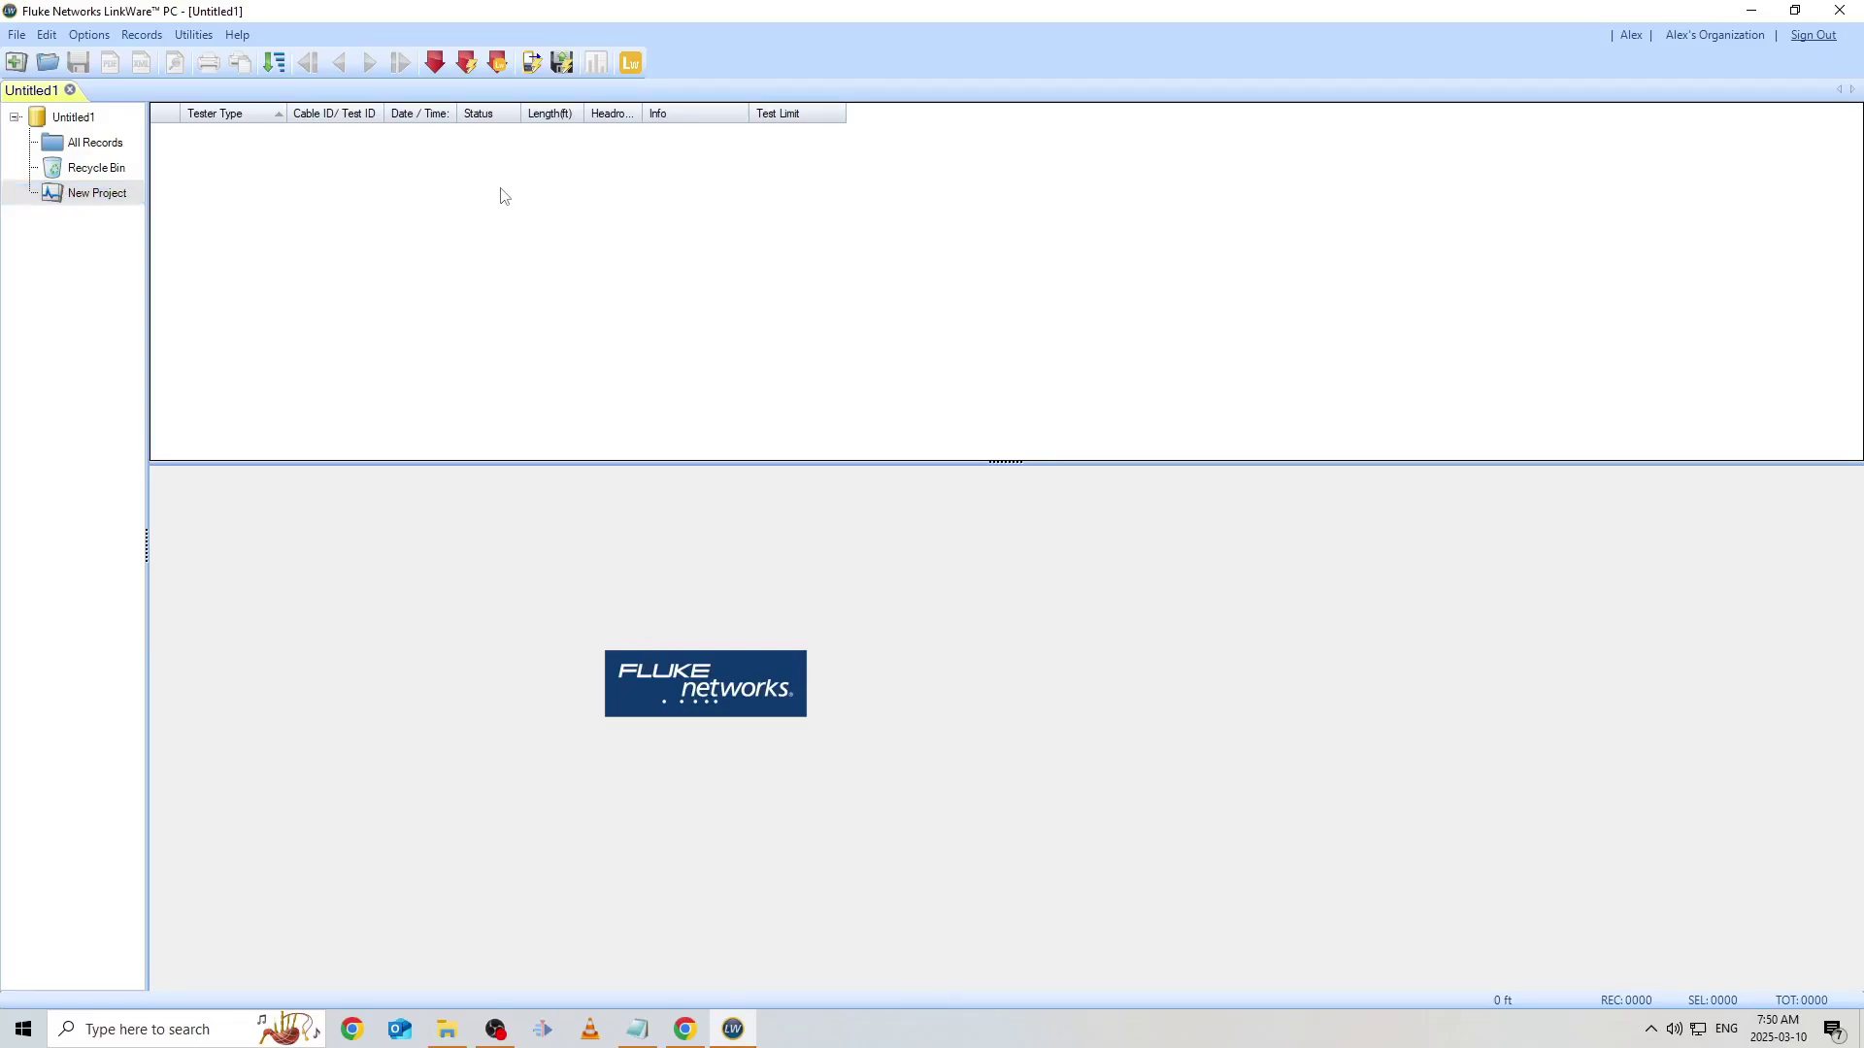
# Step: Choose File > Import From > LinkWare PC FLW File to browse for a database
pyautogui.click(17, 35)
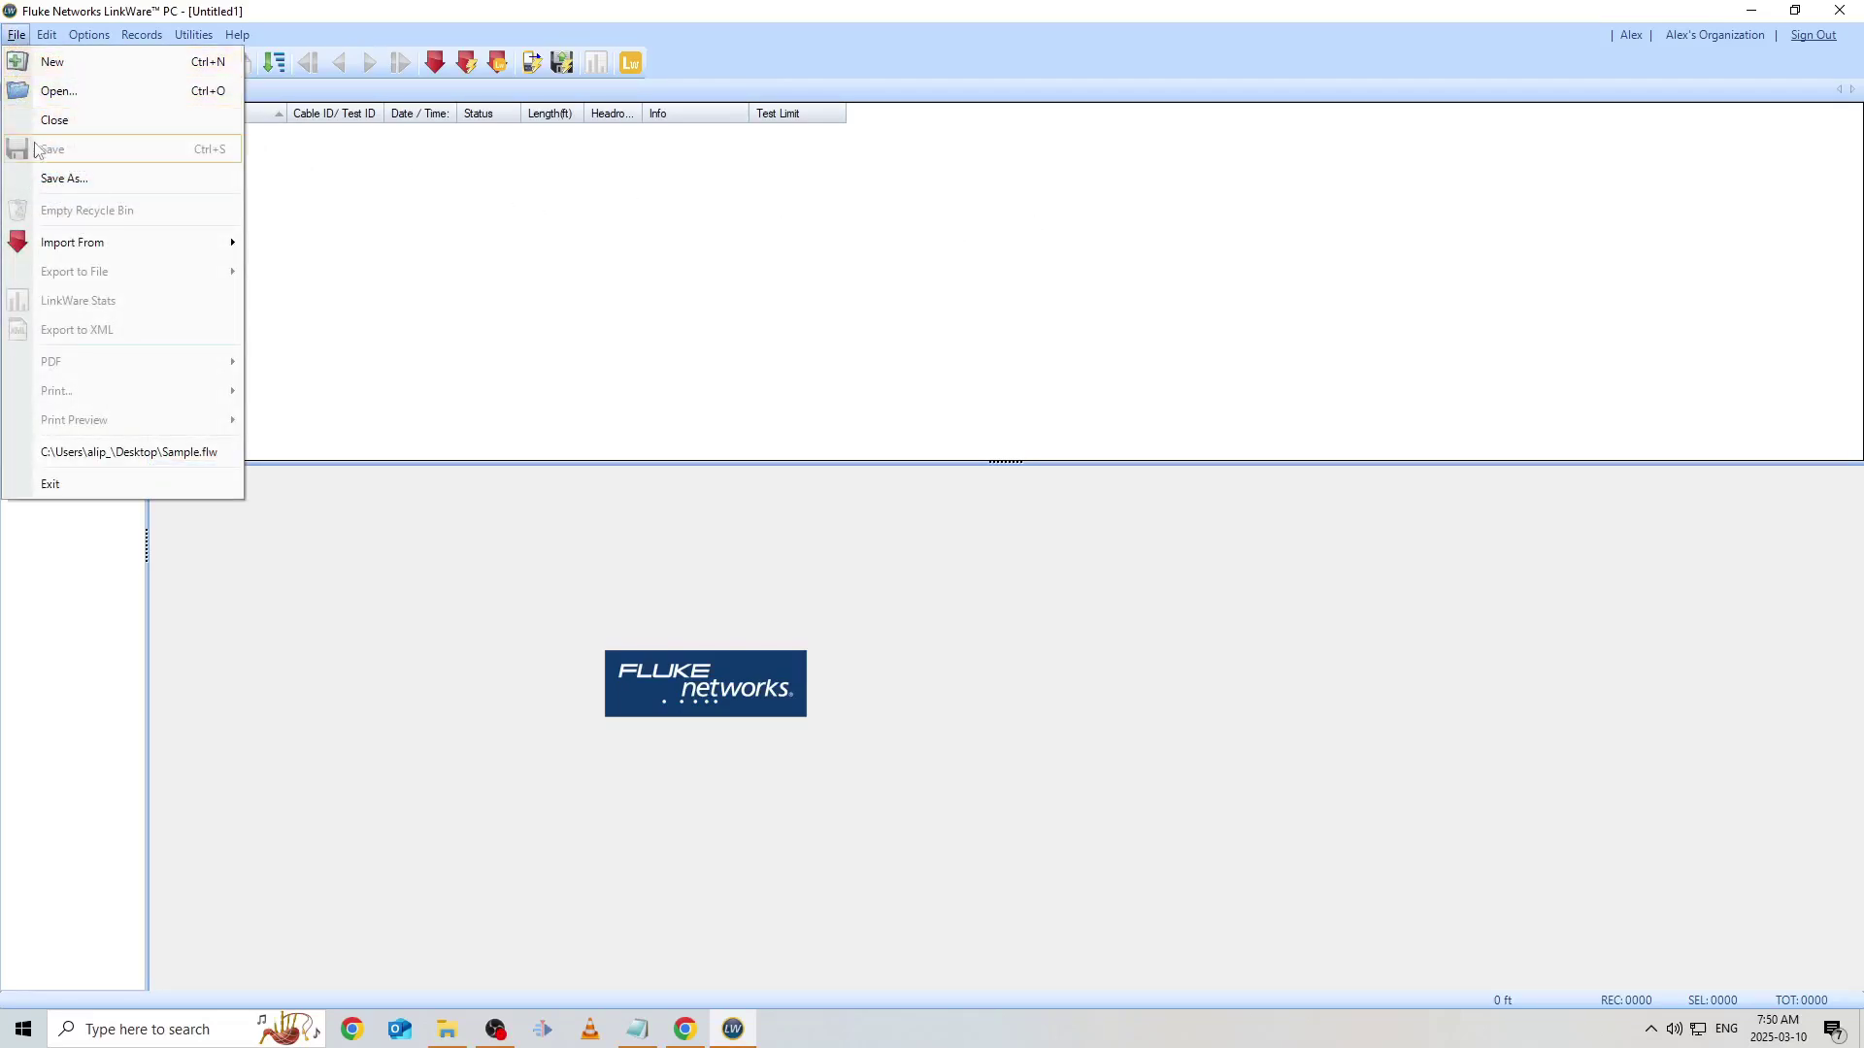
pyautogui.moveTo(62, 249)
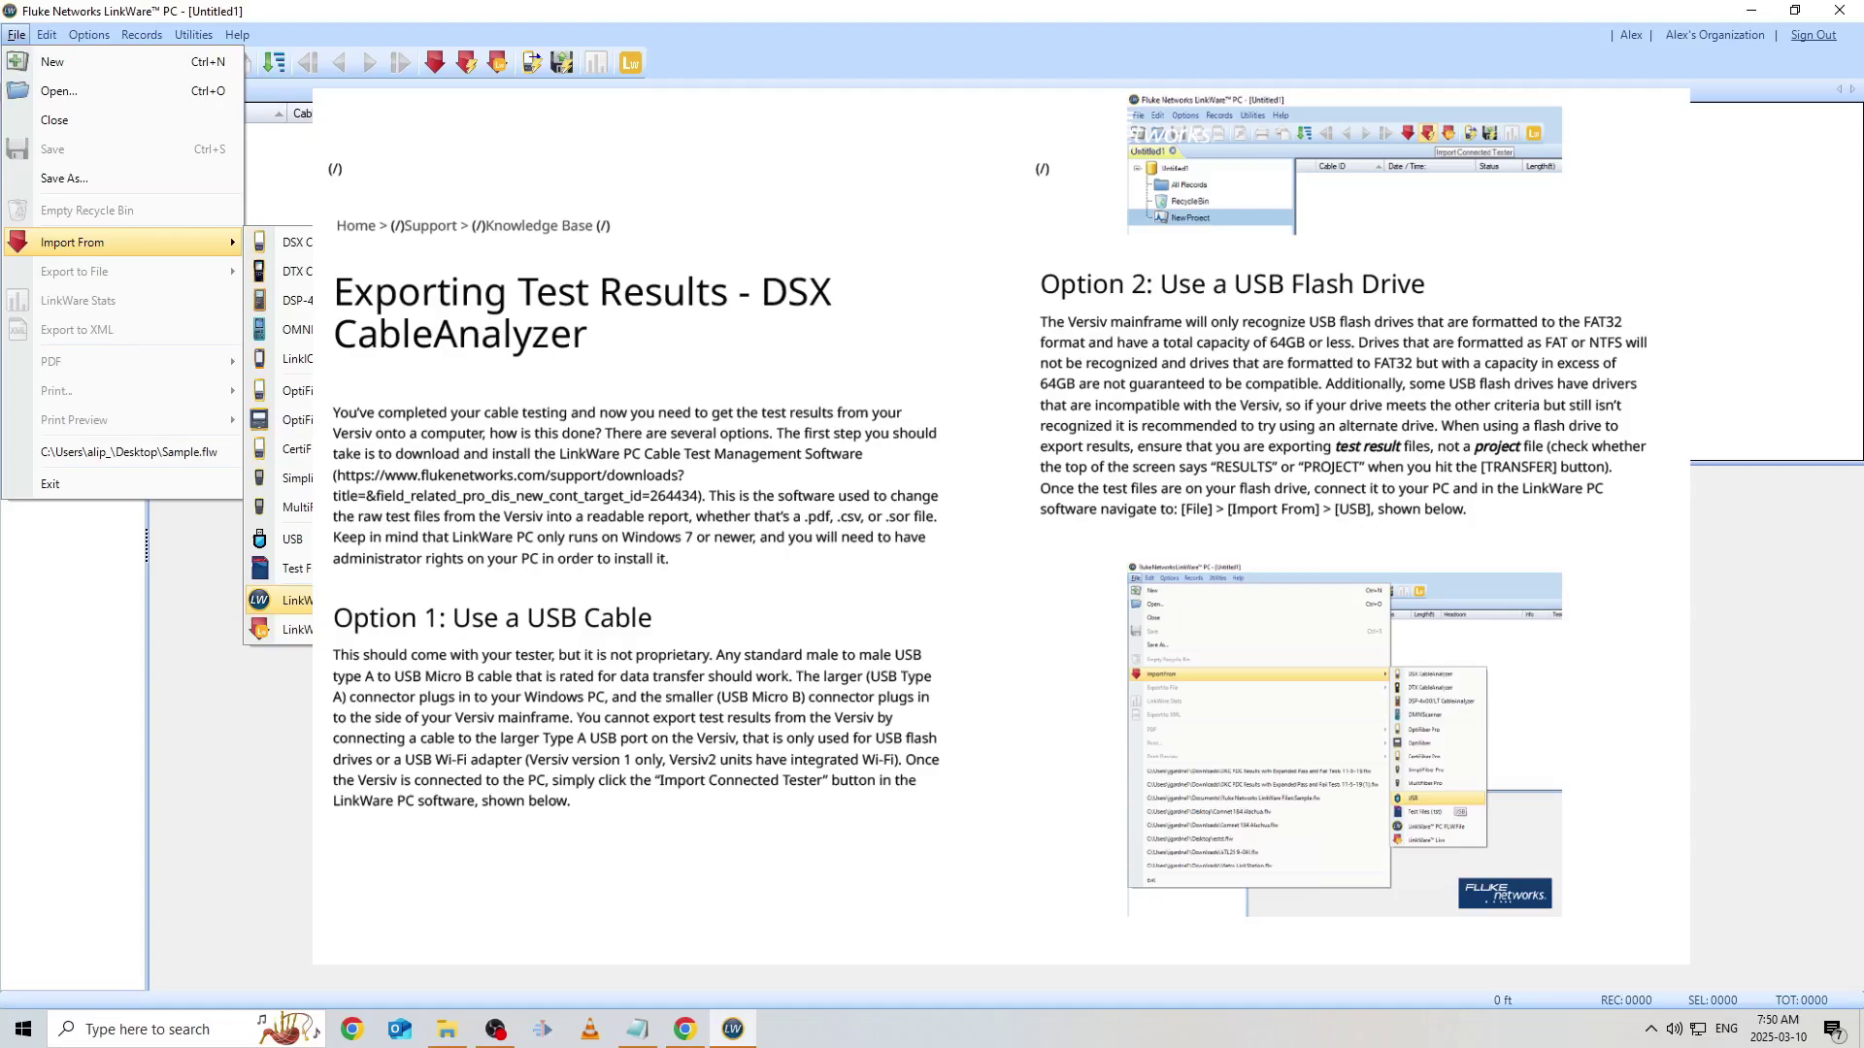
pyautogui.click(324, 600)
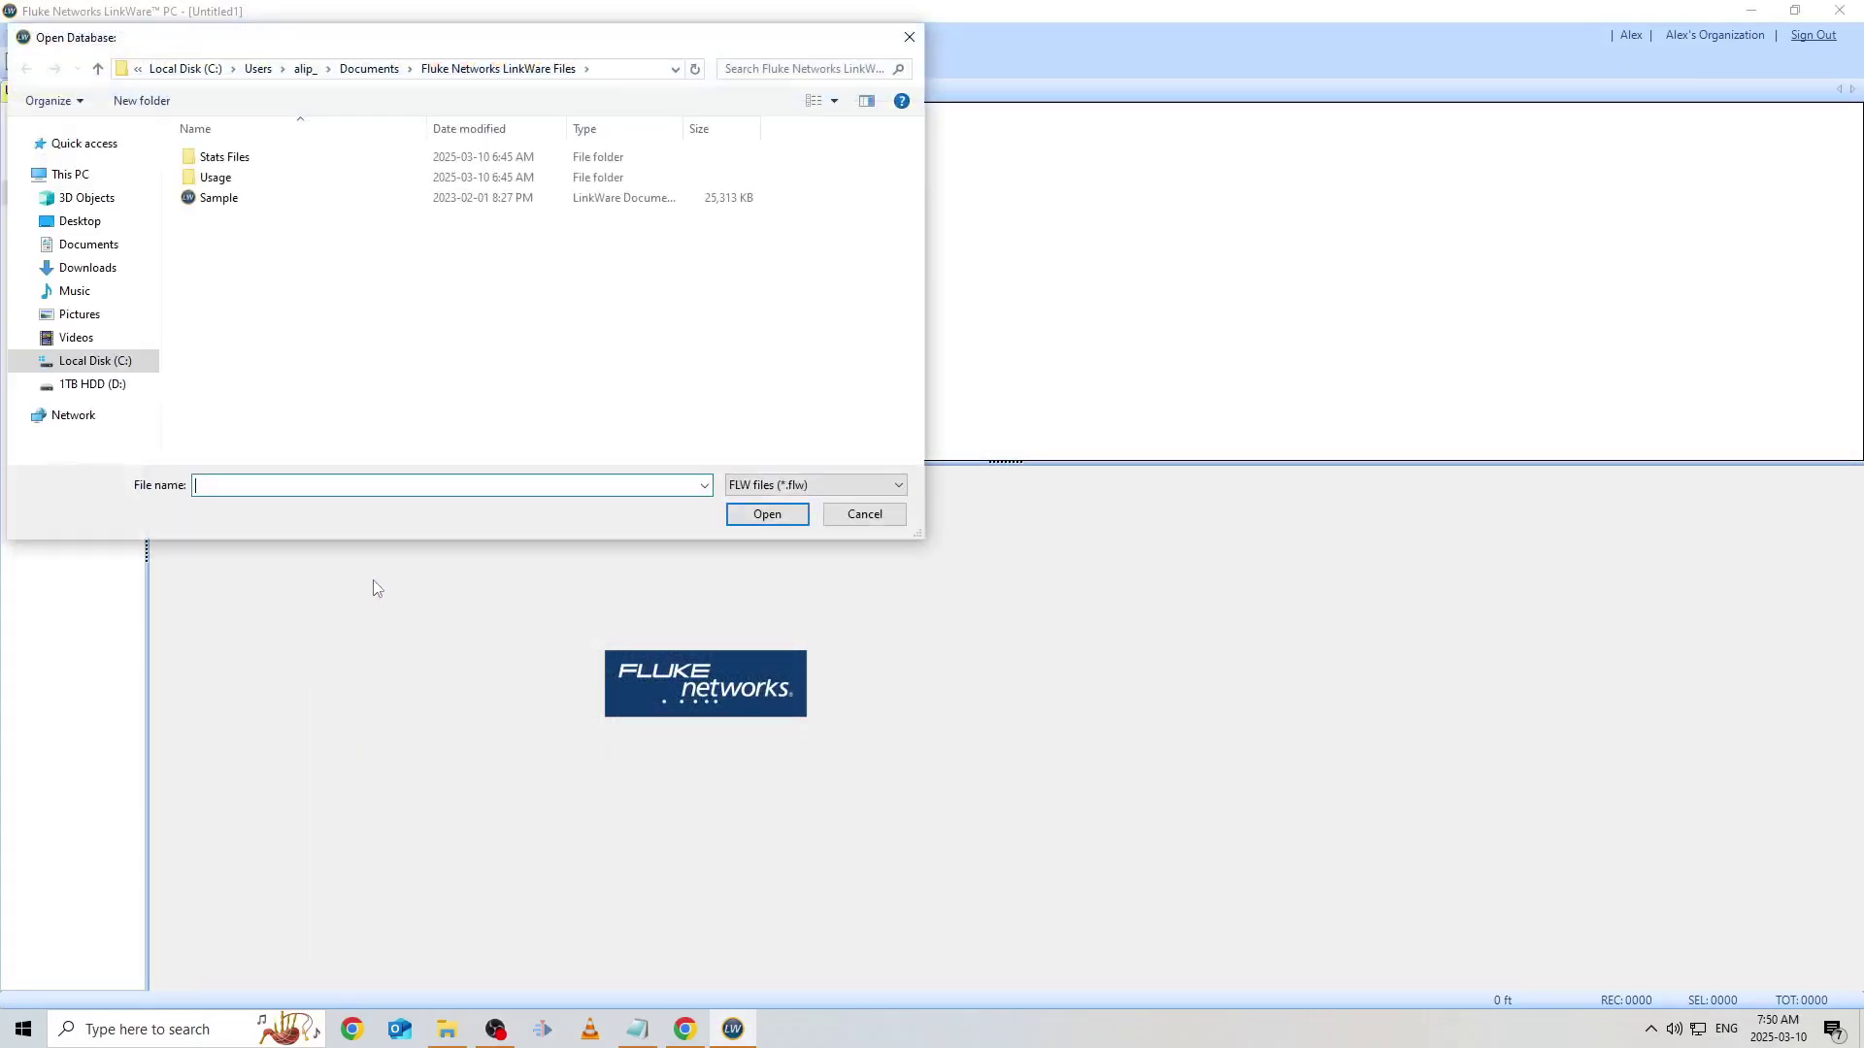
# Step: Open the Sample database and import all 137 records
pyautogui.doubleClick(242, 201)
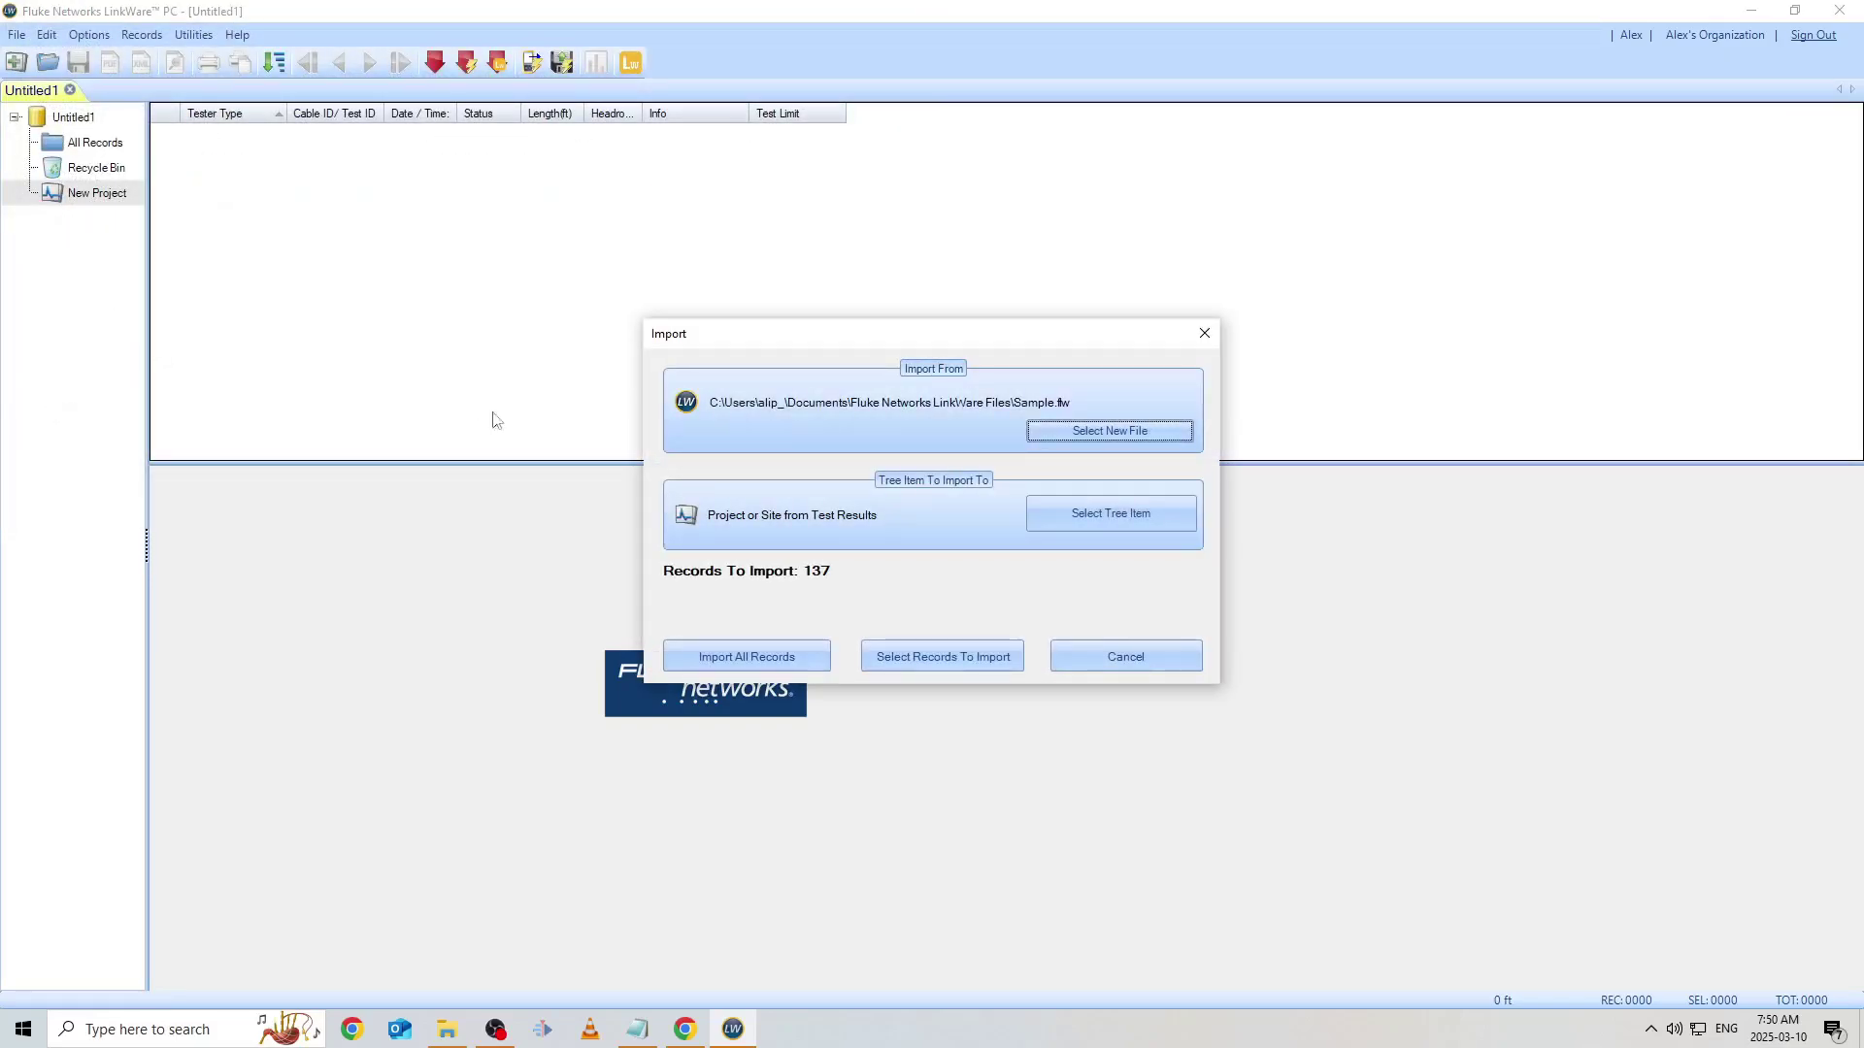
pyautogui.click(764, 660)
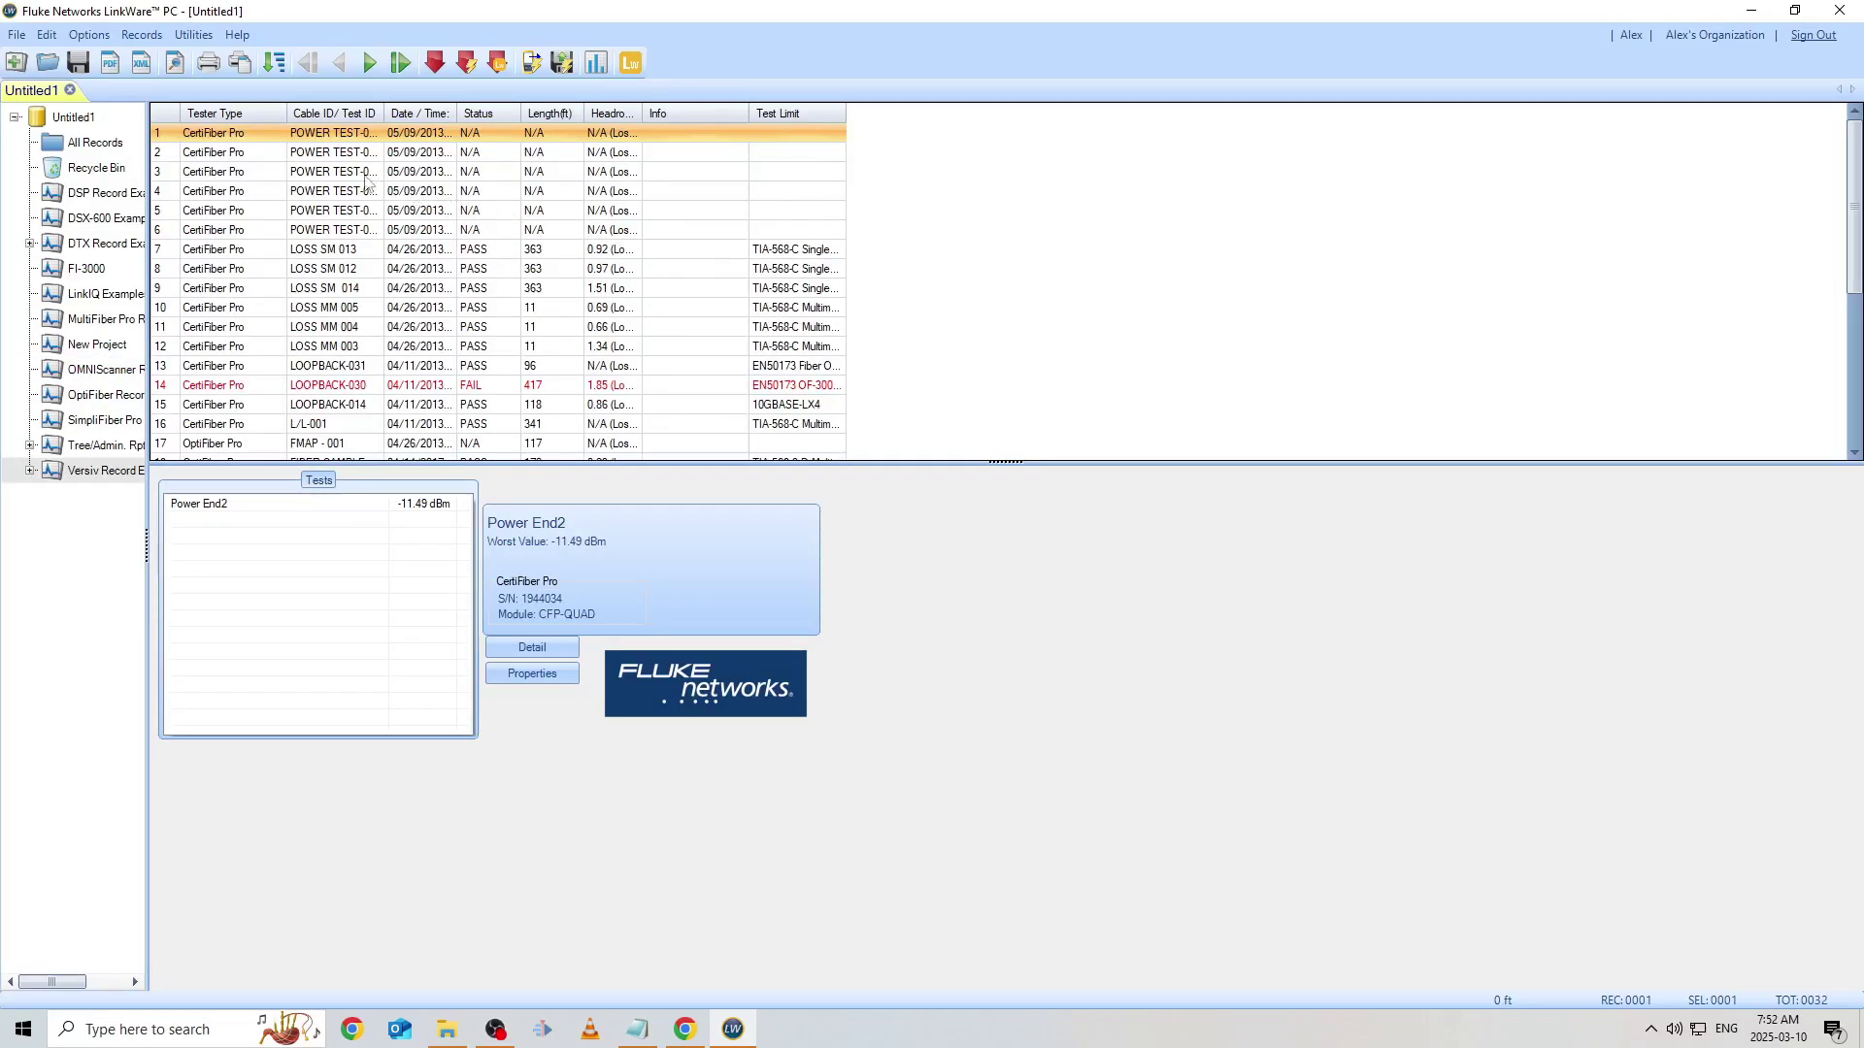
# Step: Sort by Tester Type and open the DSX-5000 COPPER 002 record in row 17
pyautogui.click(225, 113)
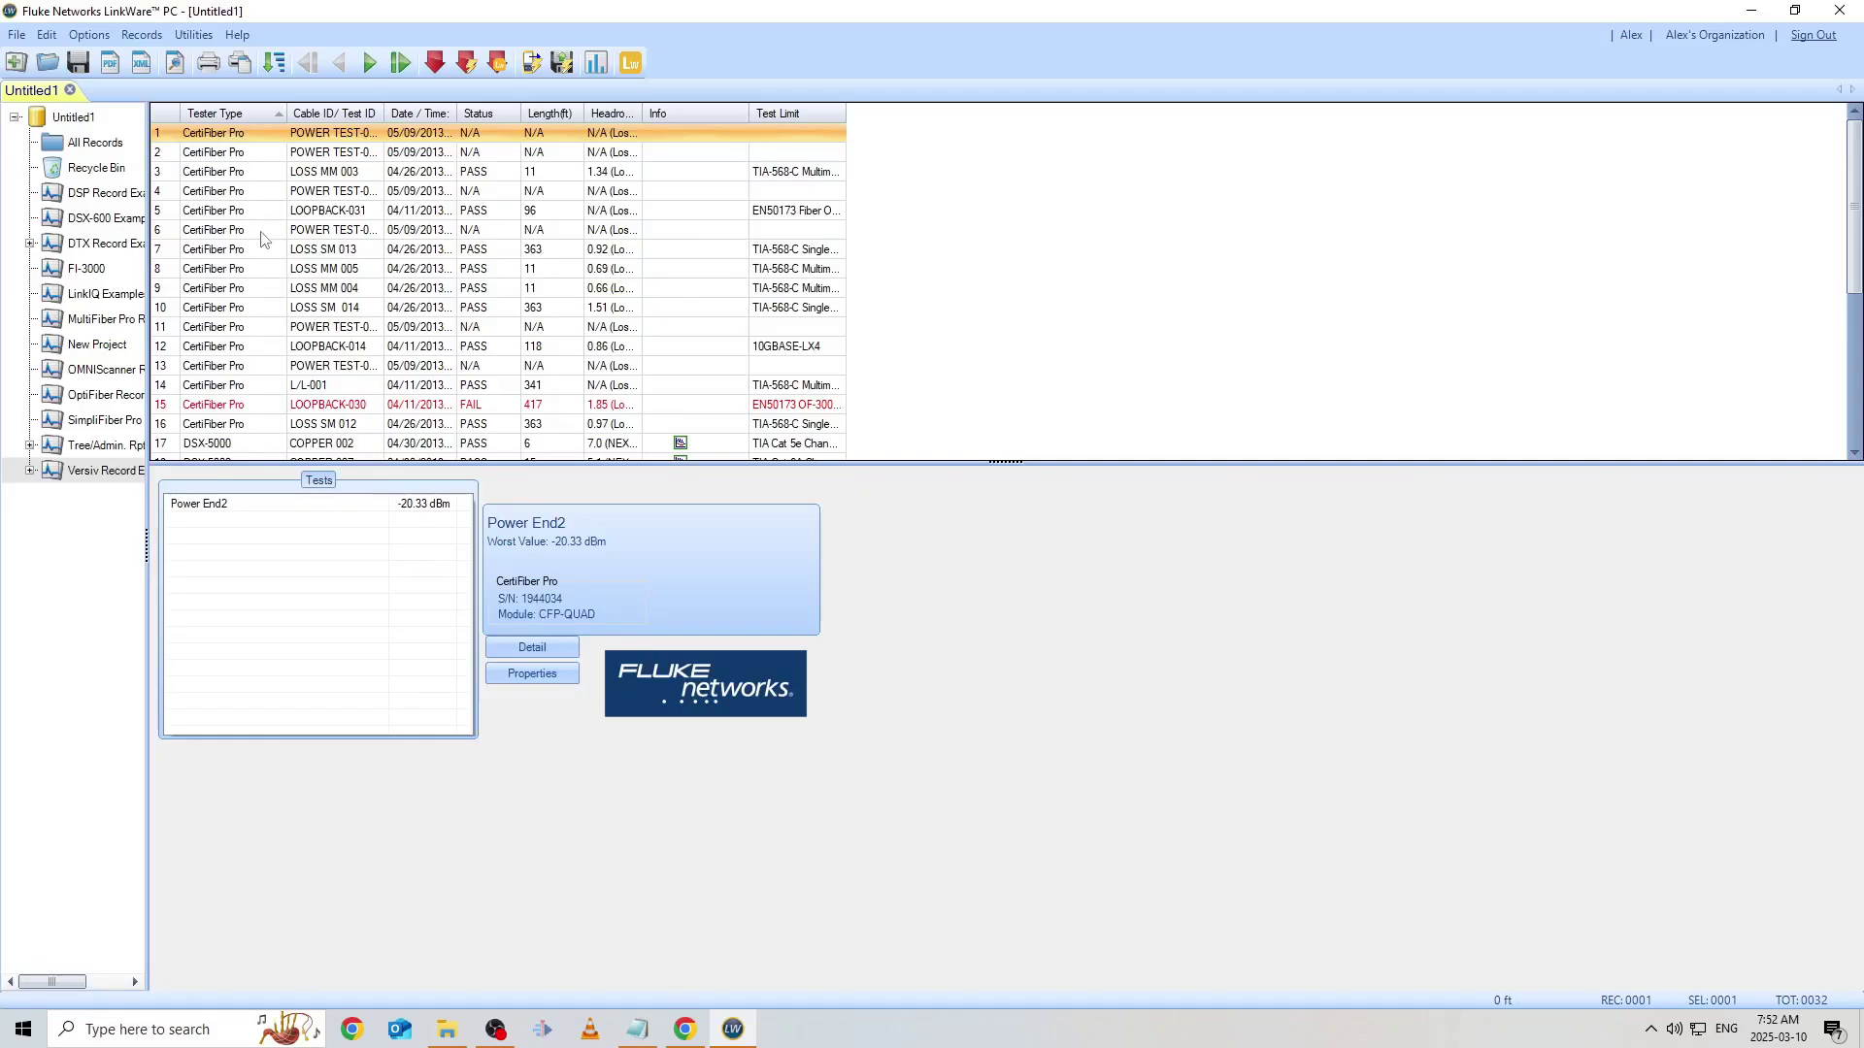
pyautogui.scroll(-4, 259, 242)
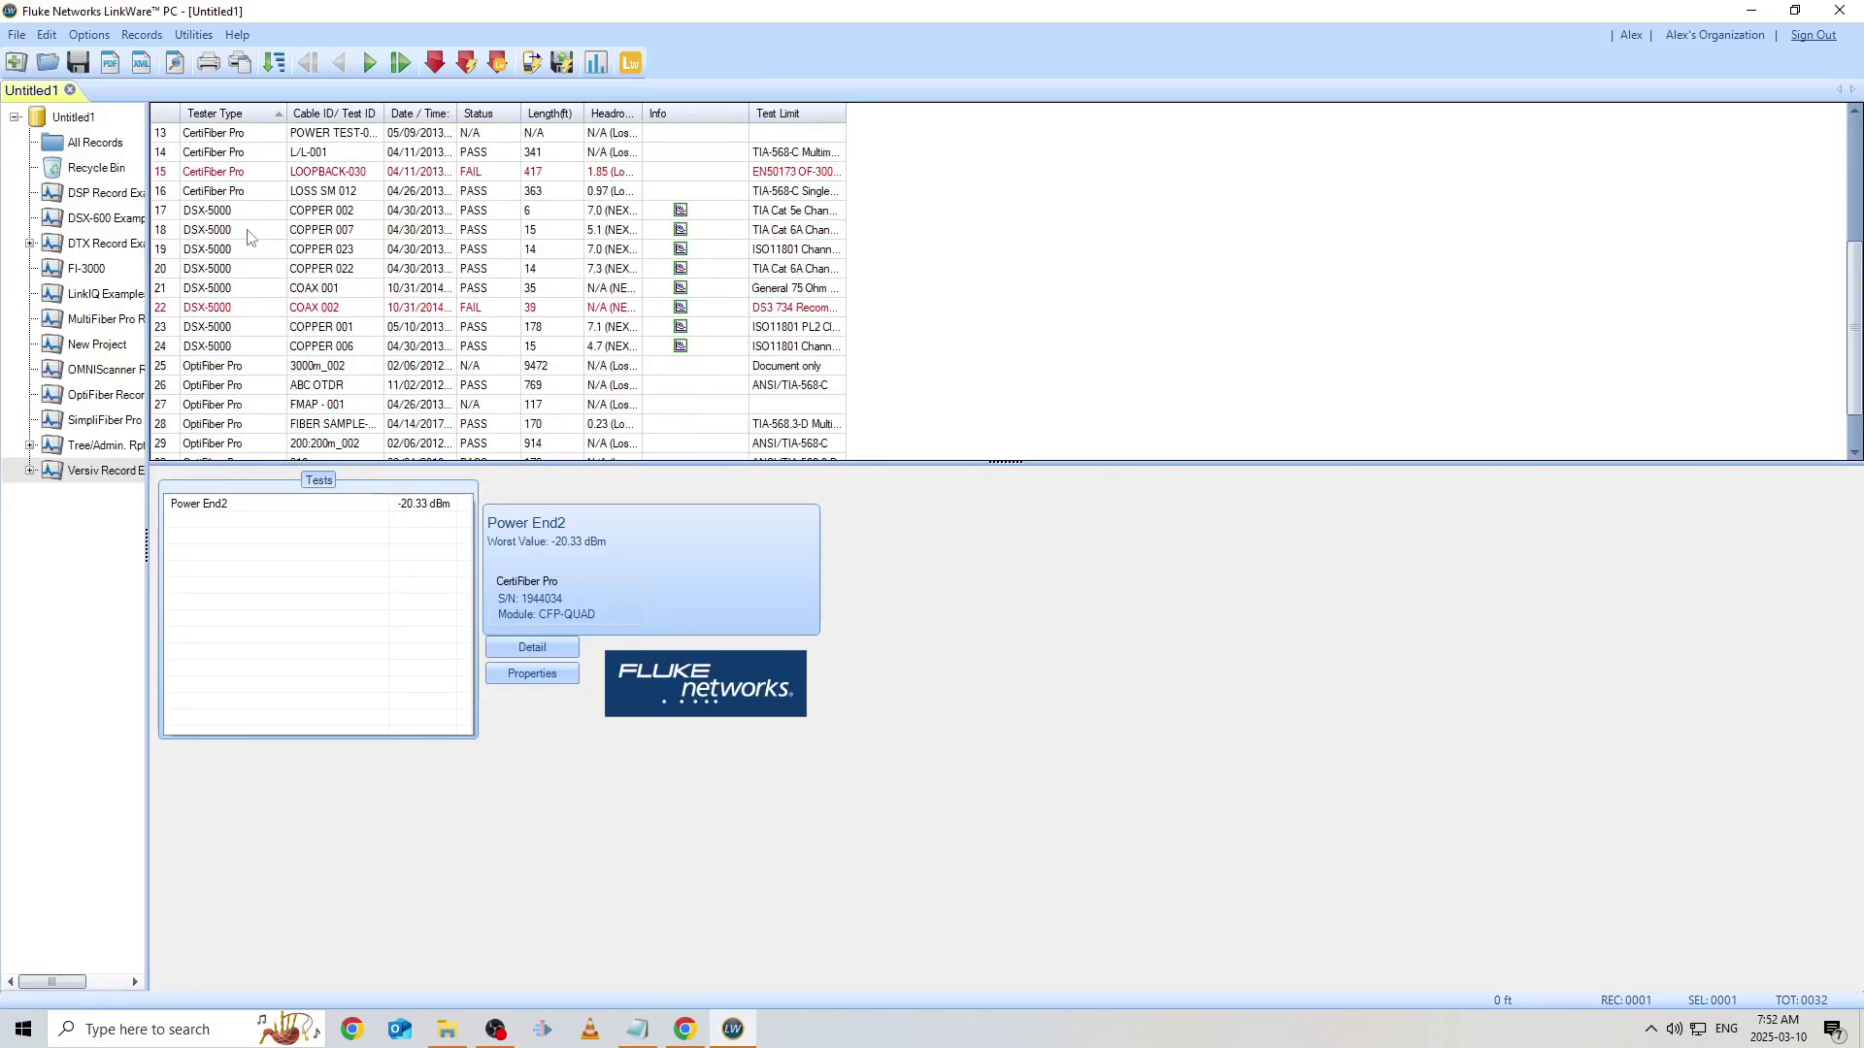
pyautogui.click(207, 215)
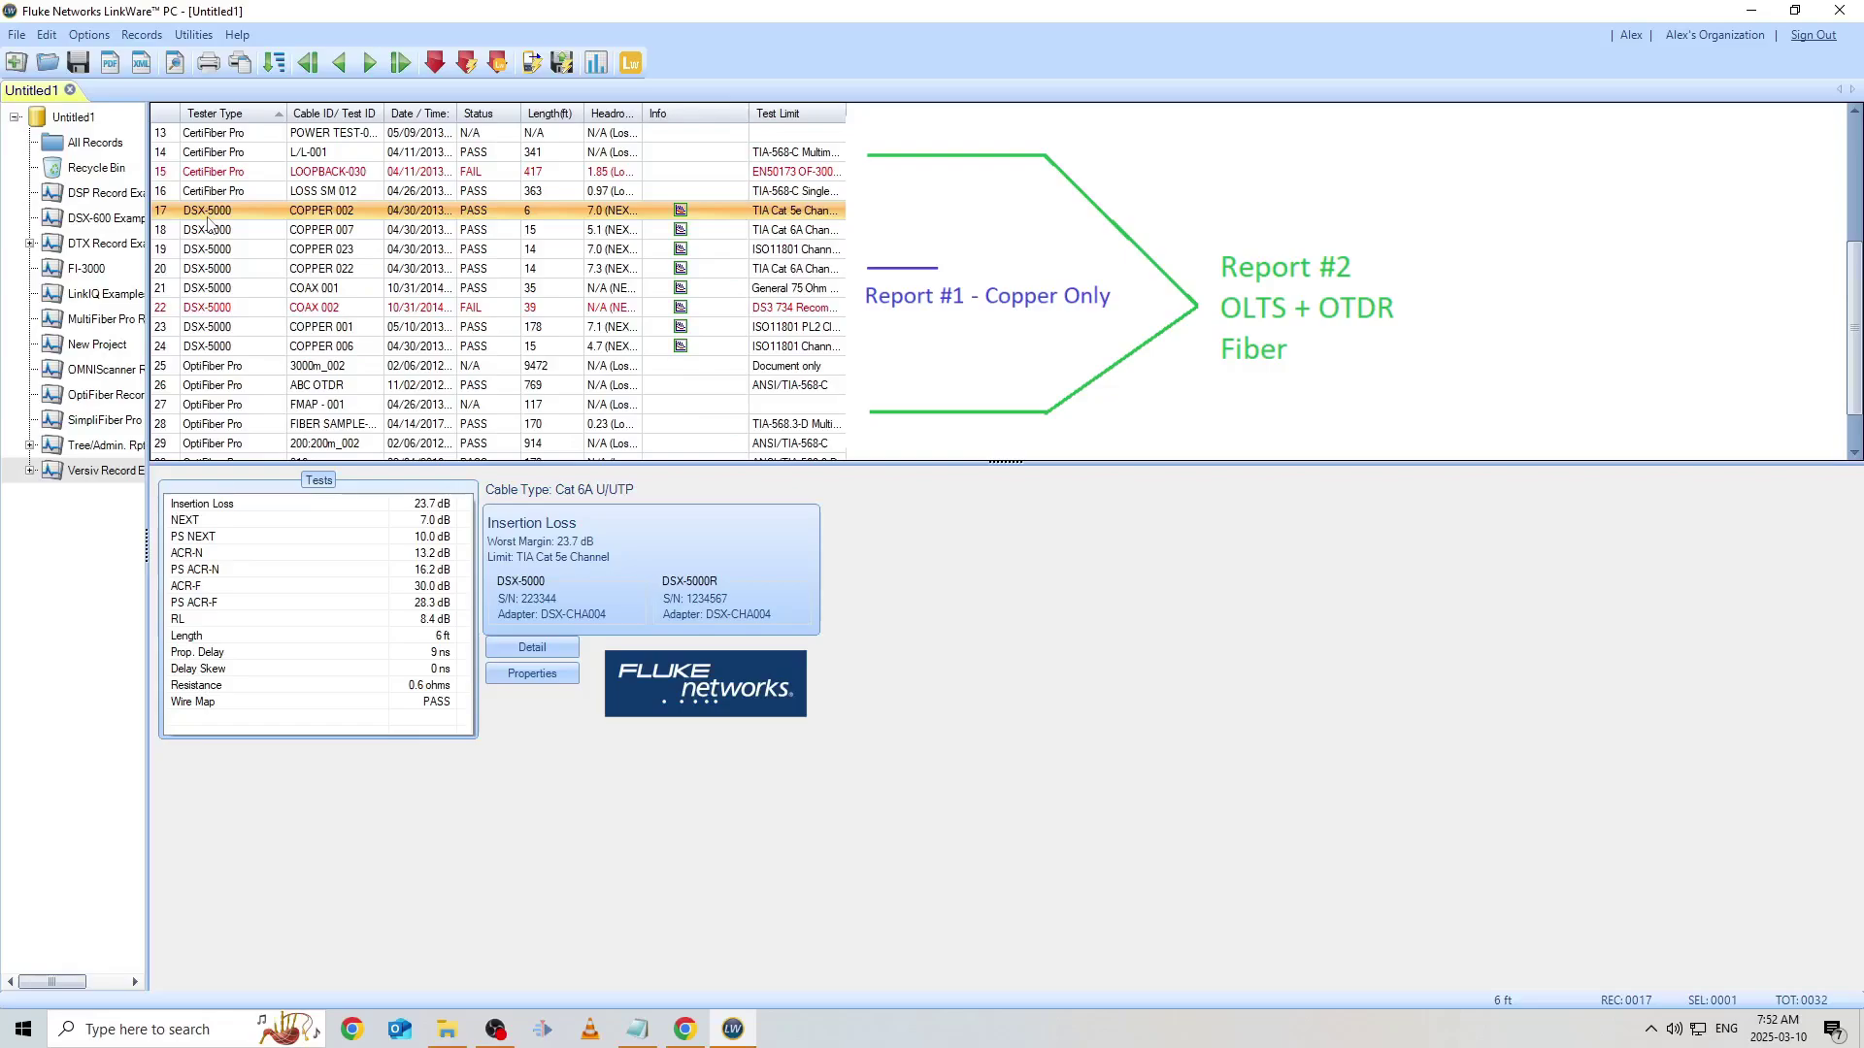
# Step: Shift-select rows 17 through 24 to pick the eight DSX-5000 records
pyautogui.keyDown('shift'); pyautogui.click(219, 349); pyautogui.keyUp('shift')
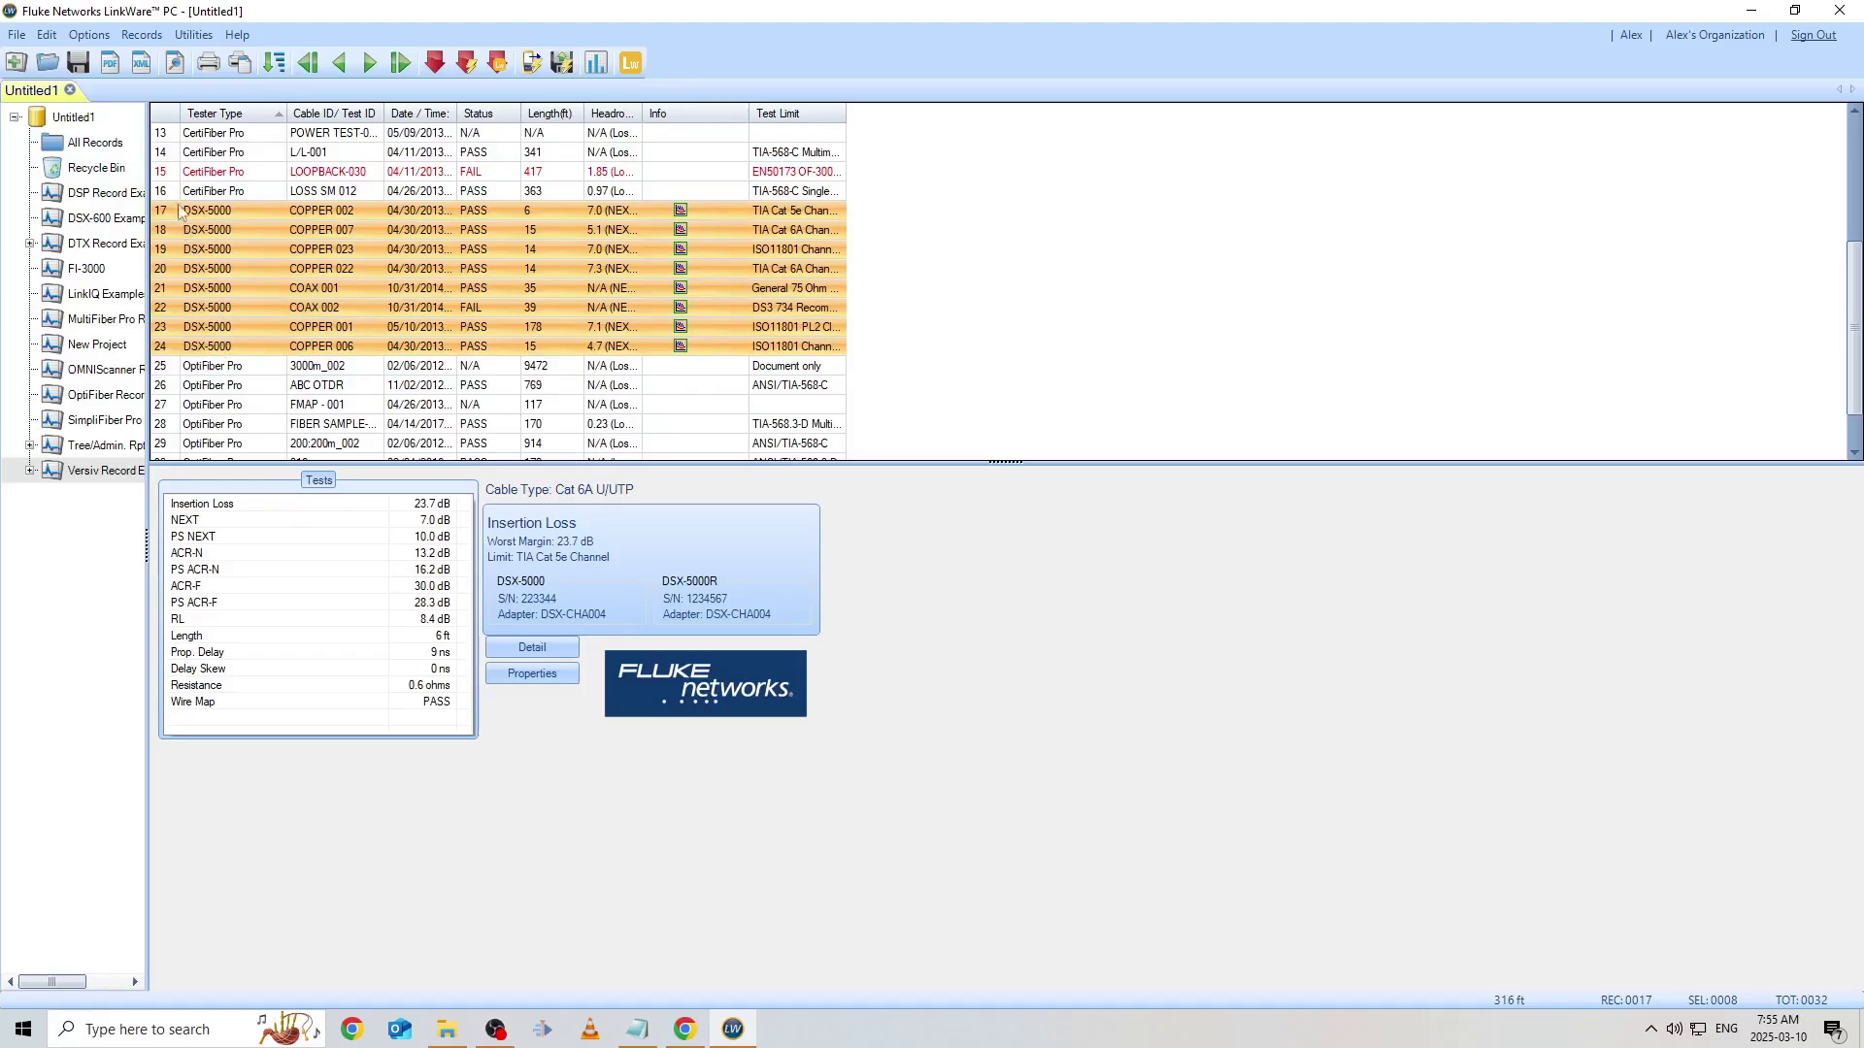
# Step: Export the selected records to PDF as 'Hospital Project (Copper Test Results)'
pyautogui.click(114, 62)
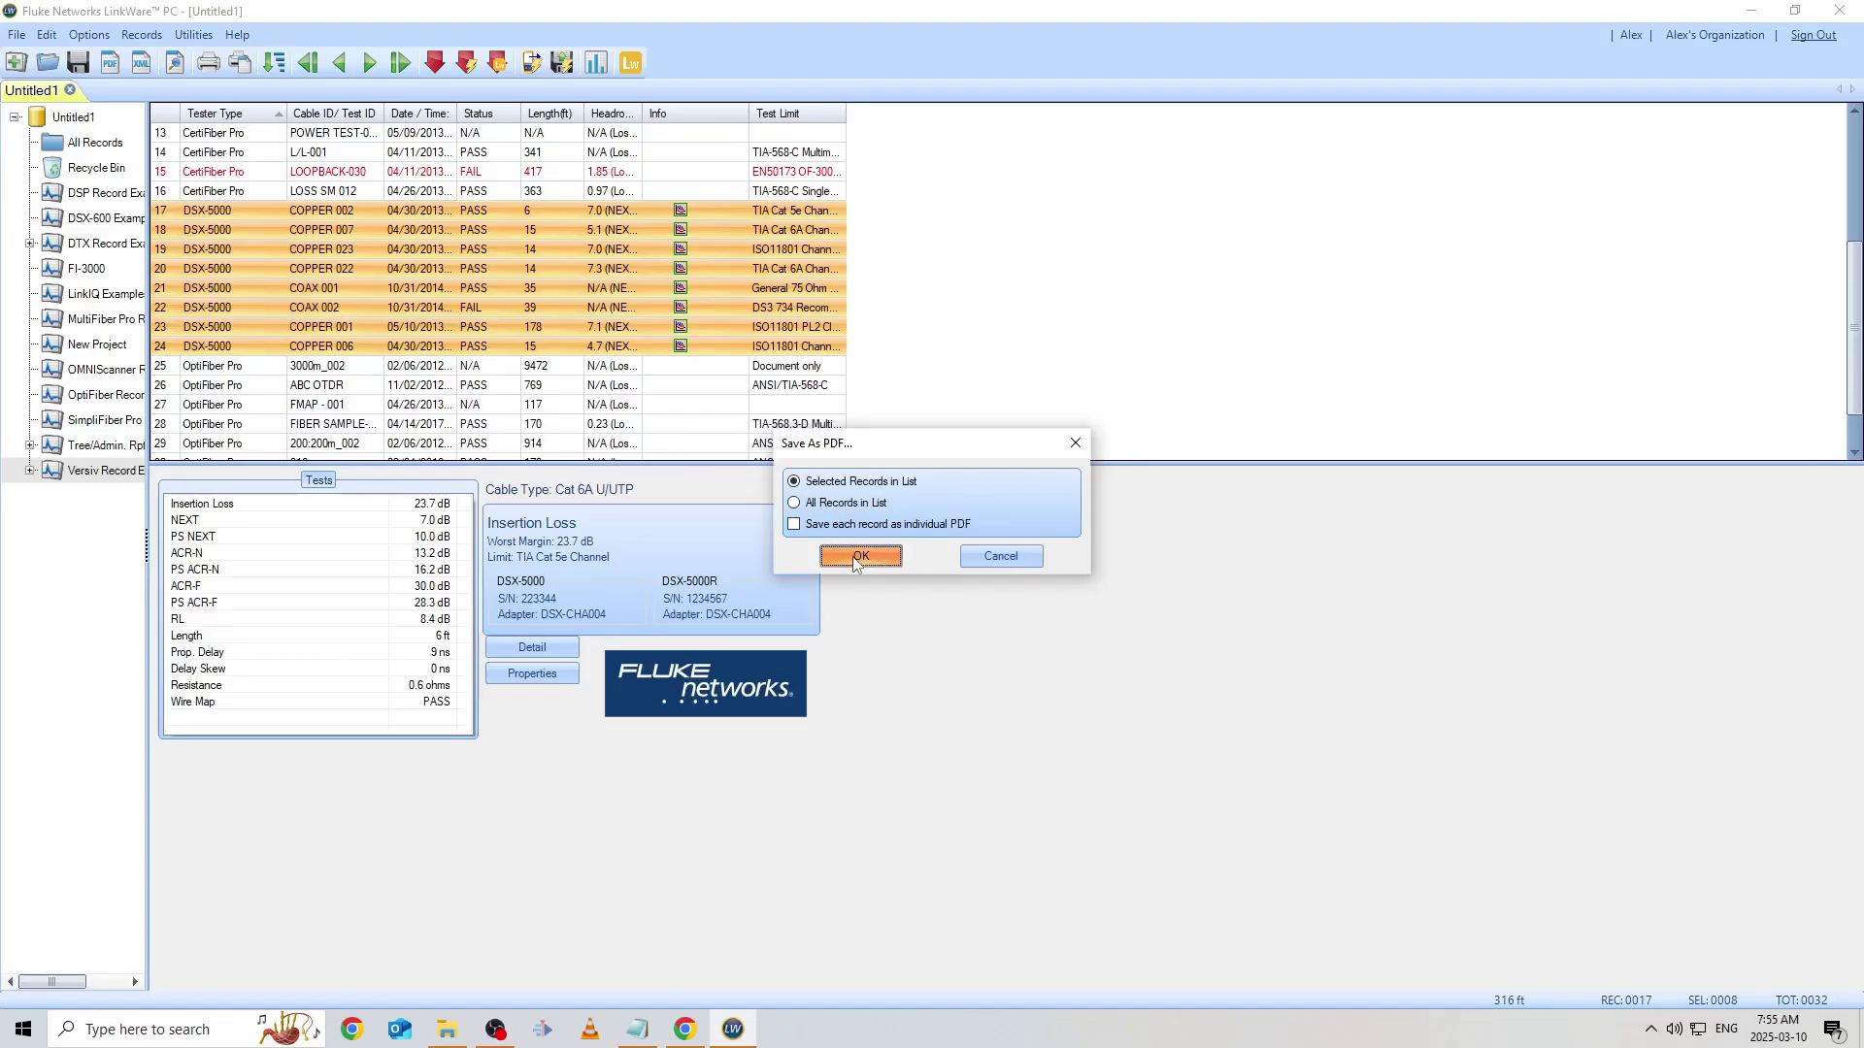
pyautogui.click(855, 557)
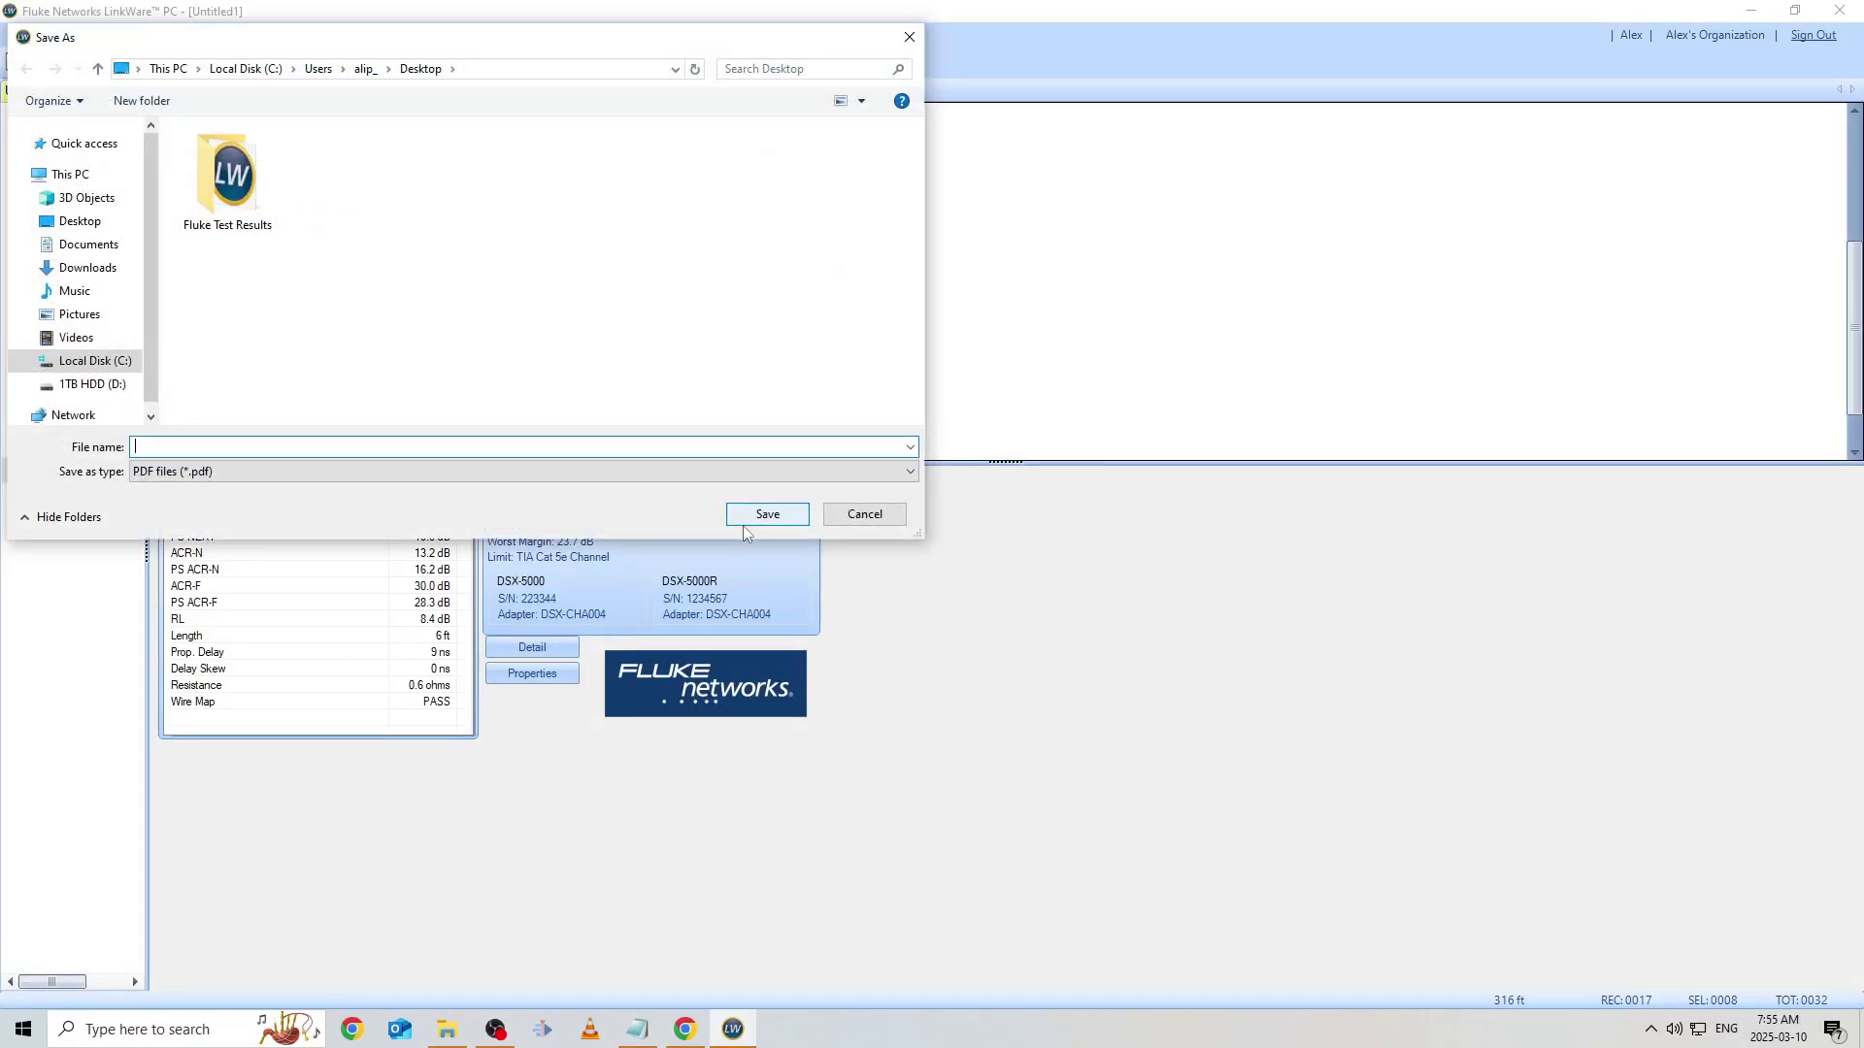
pyautogui.write('Hospital Project (Copper Test Results)')
pyautogui.press('Return')
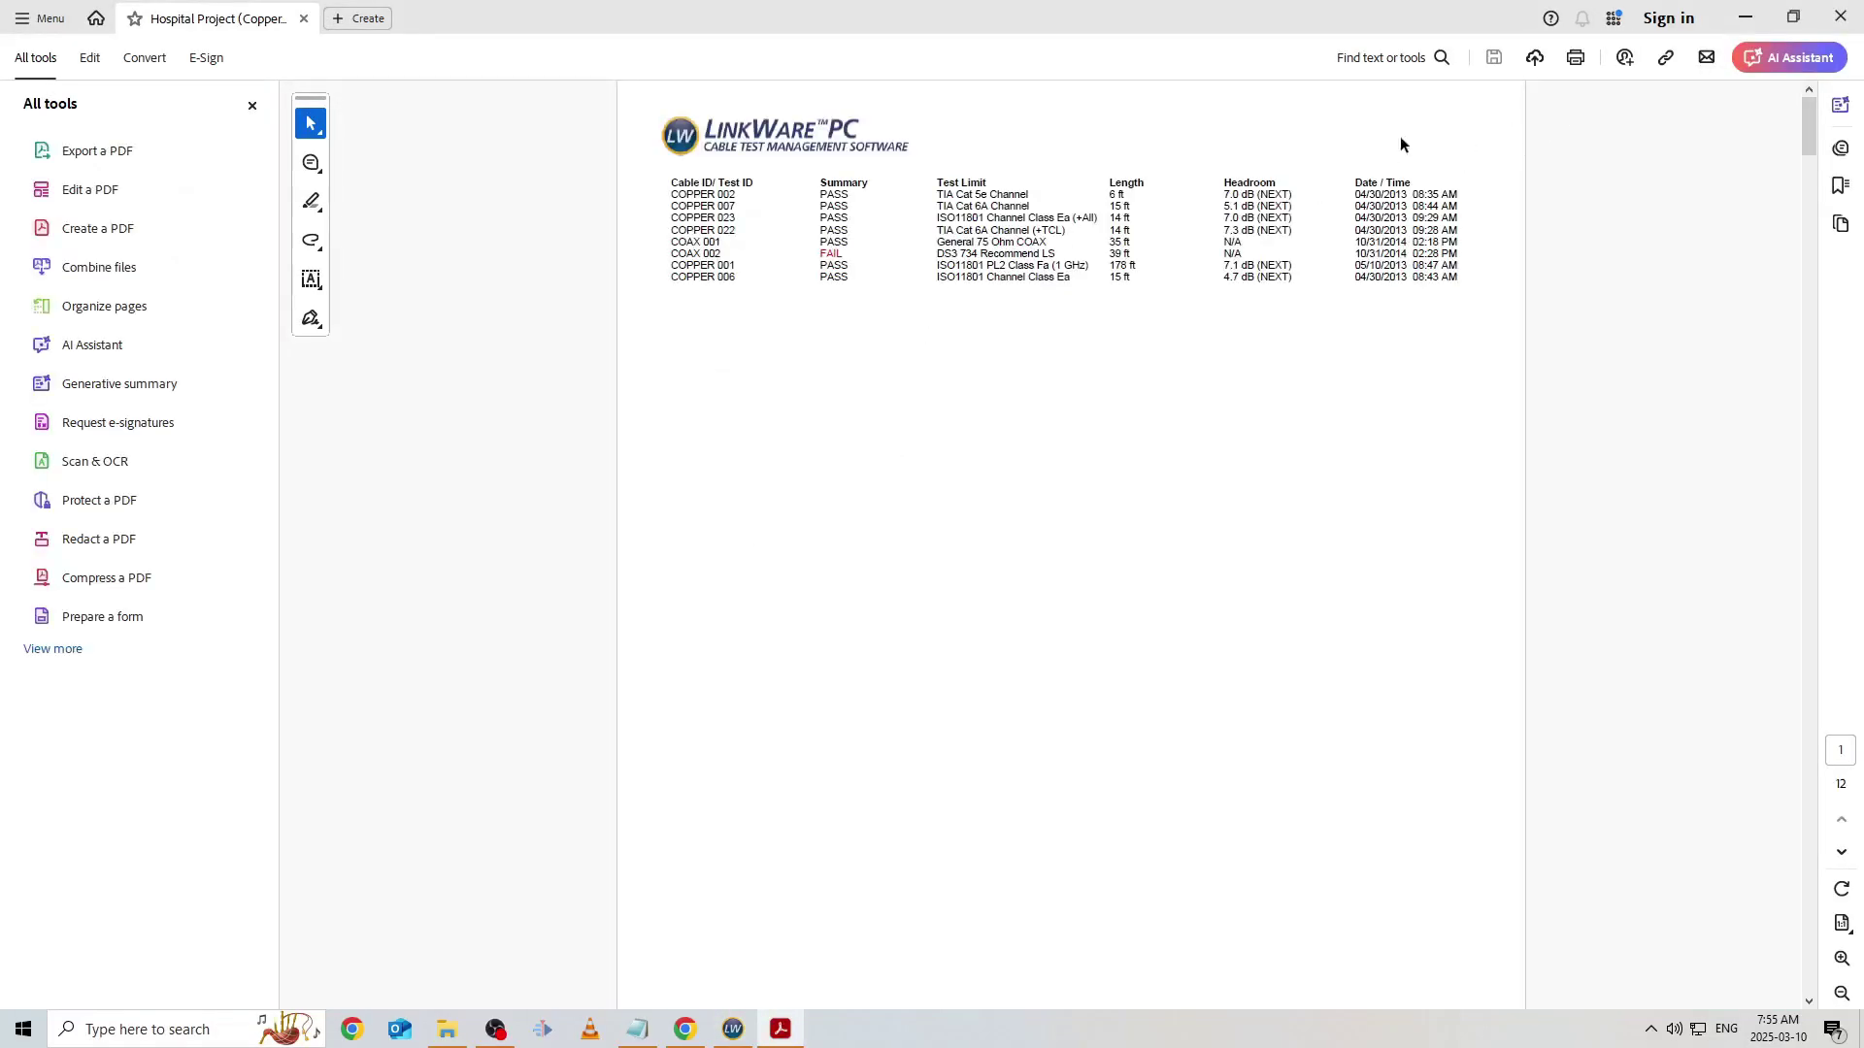
# Step: Review the copper report at 150% in Acrobat, then open LinkWare's Options > Reports
pyautogui.click(253, 105)
pyautogui.hotkey('ctrl', '=')
pyautogui.hotkey('ctrl', '=')
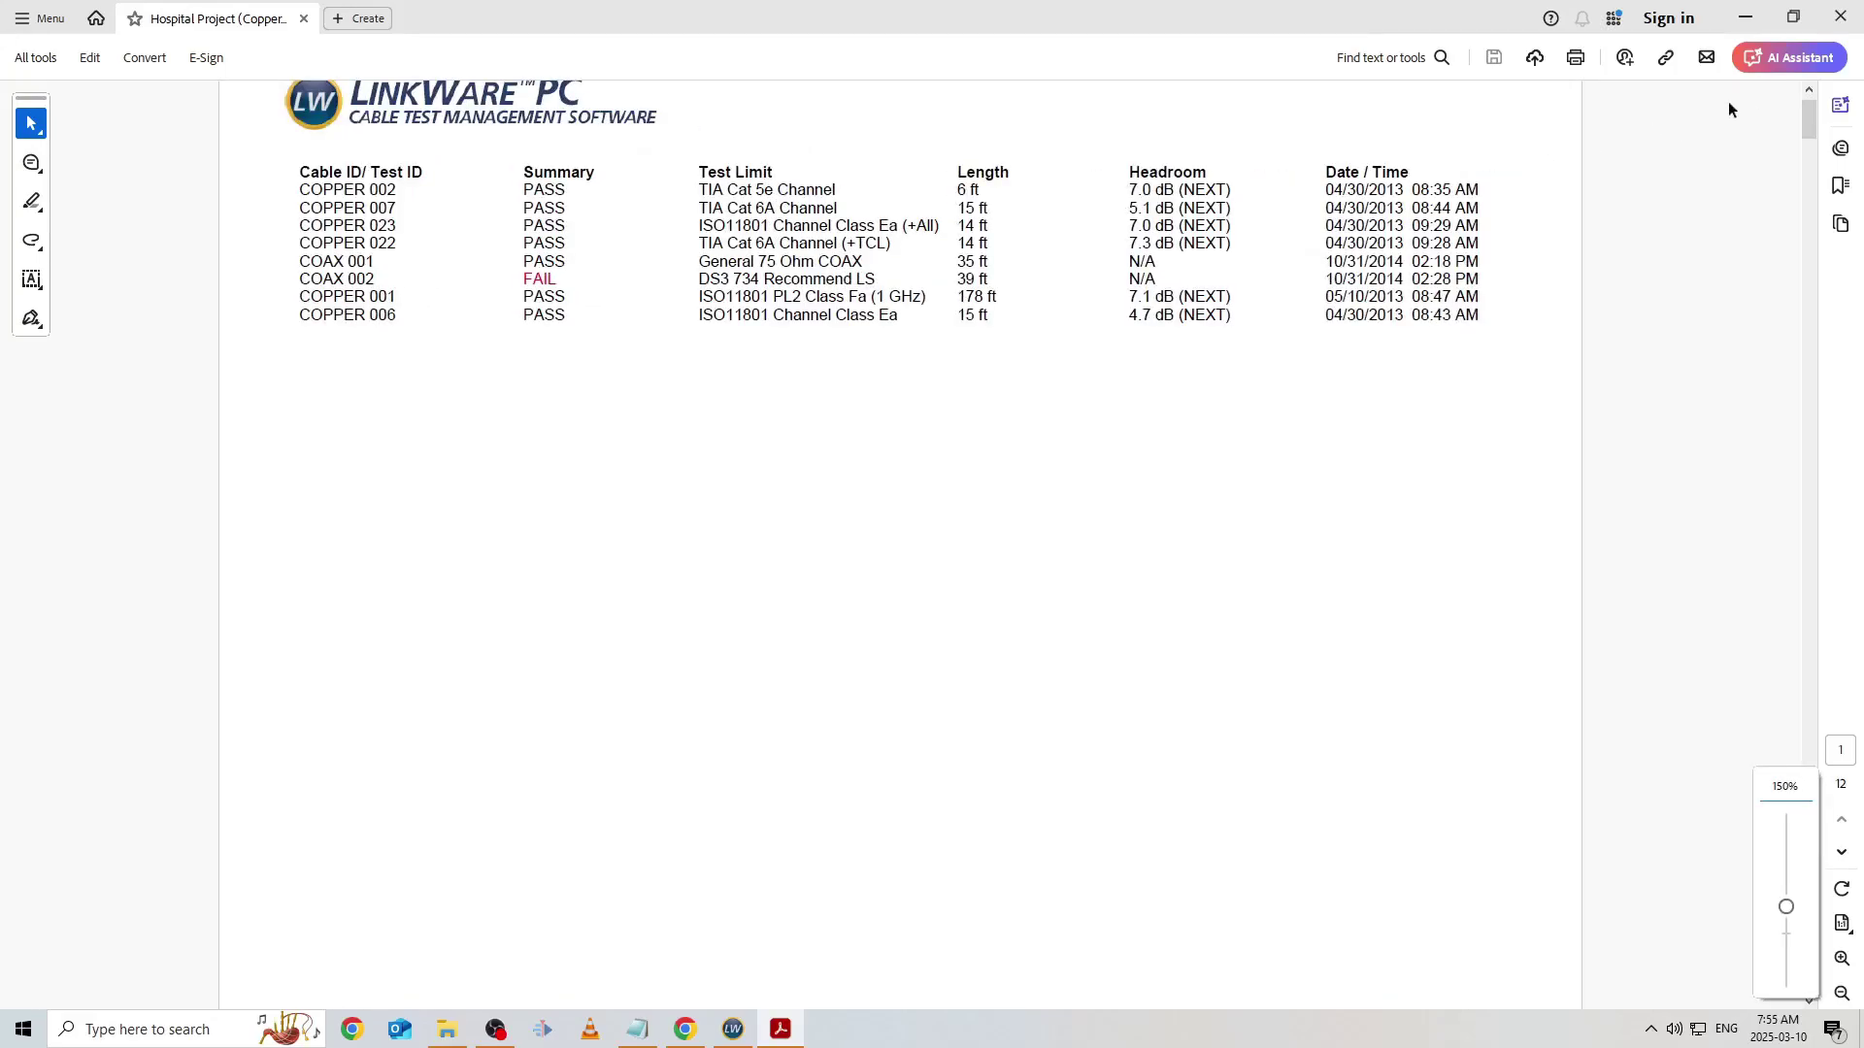
pyautogui.moveTo(1807, 122); pyautogui.dragTo(1840, 382)
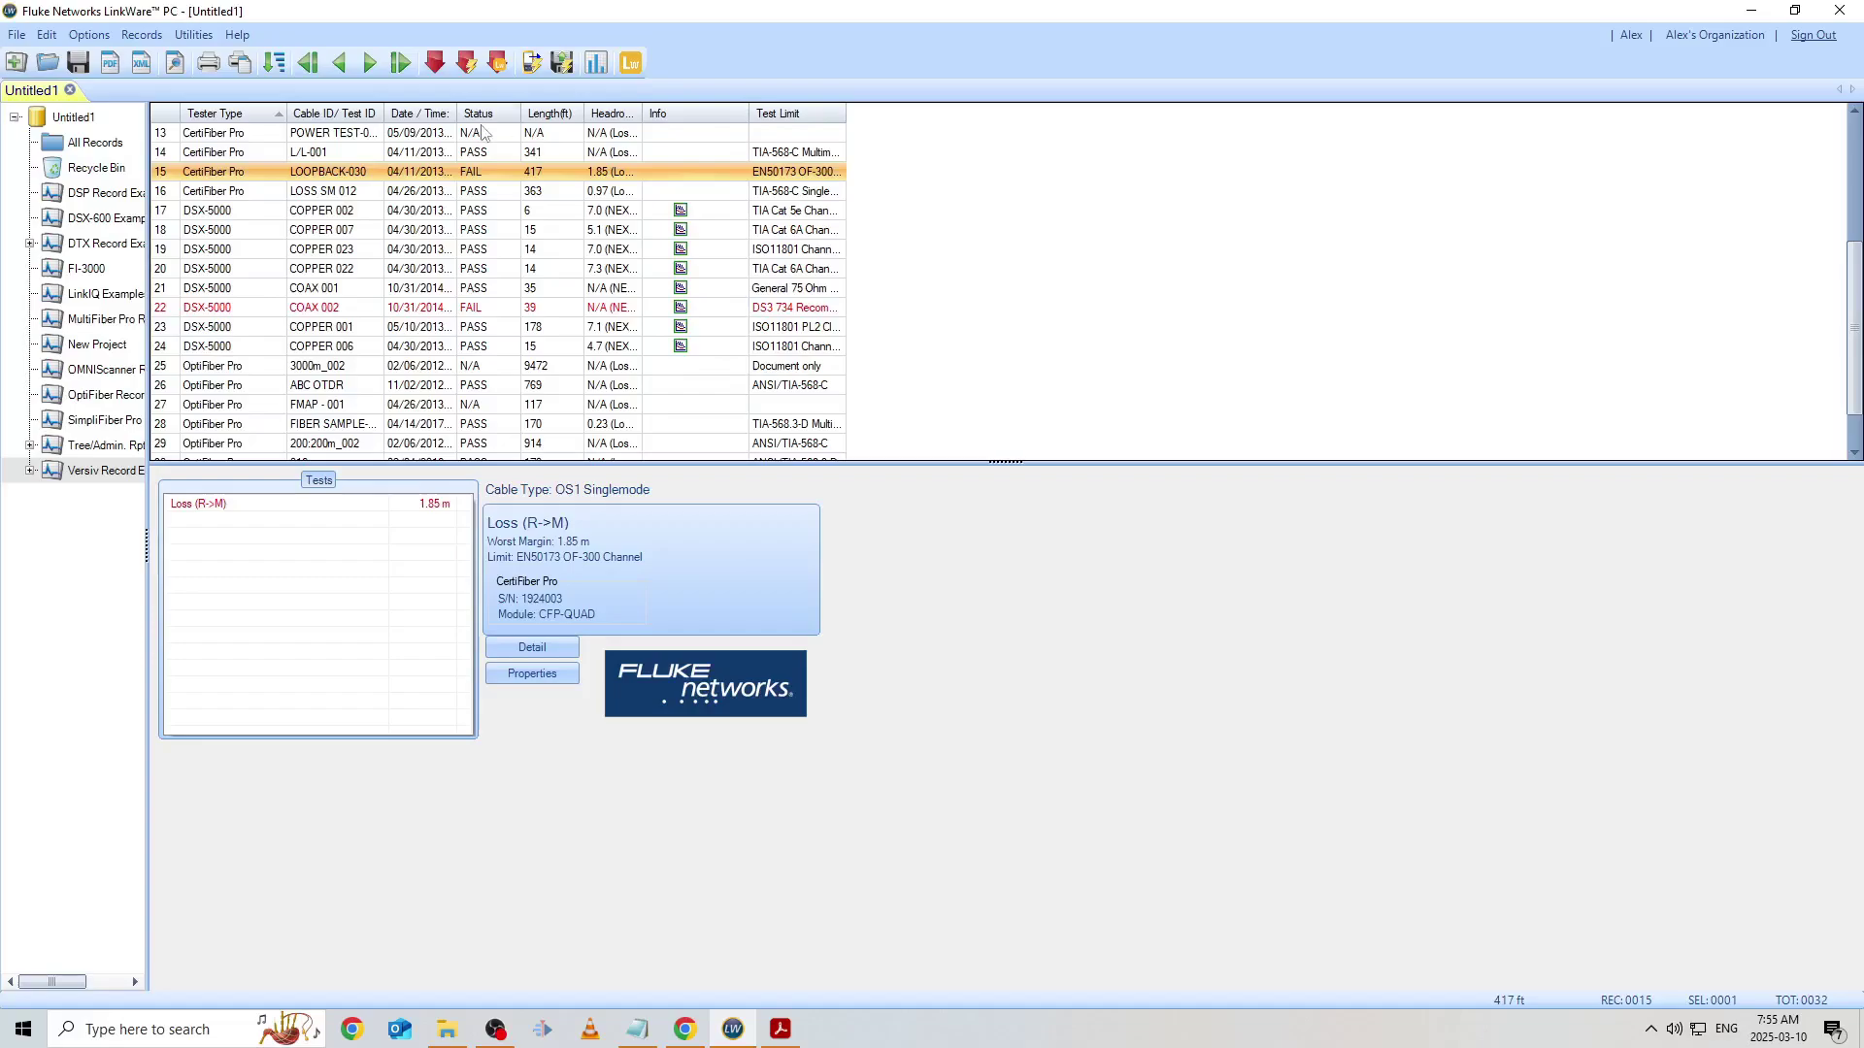
pyautogui.click(97, 35)
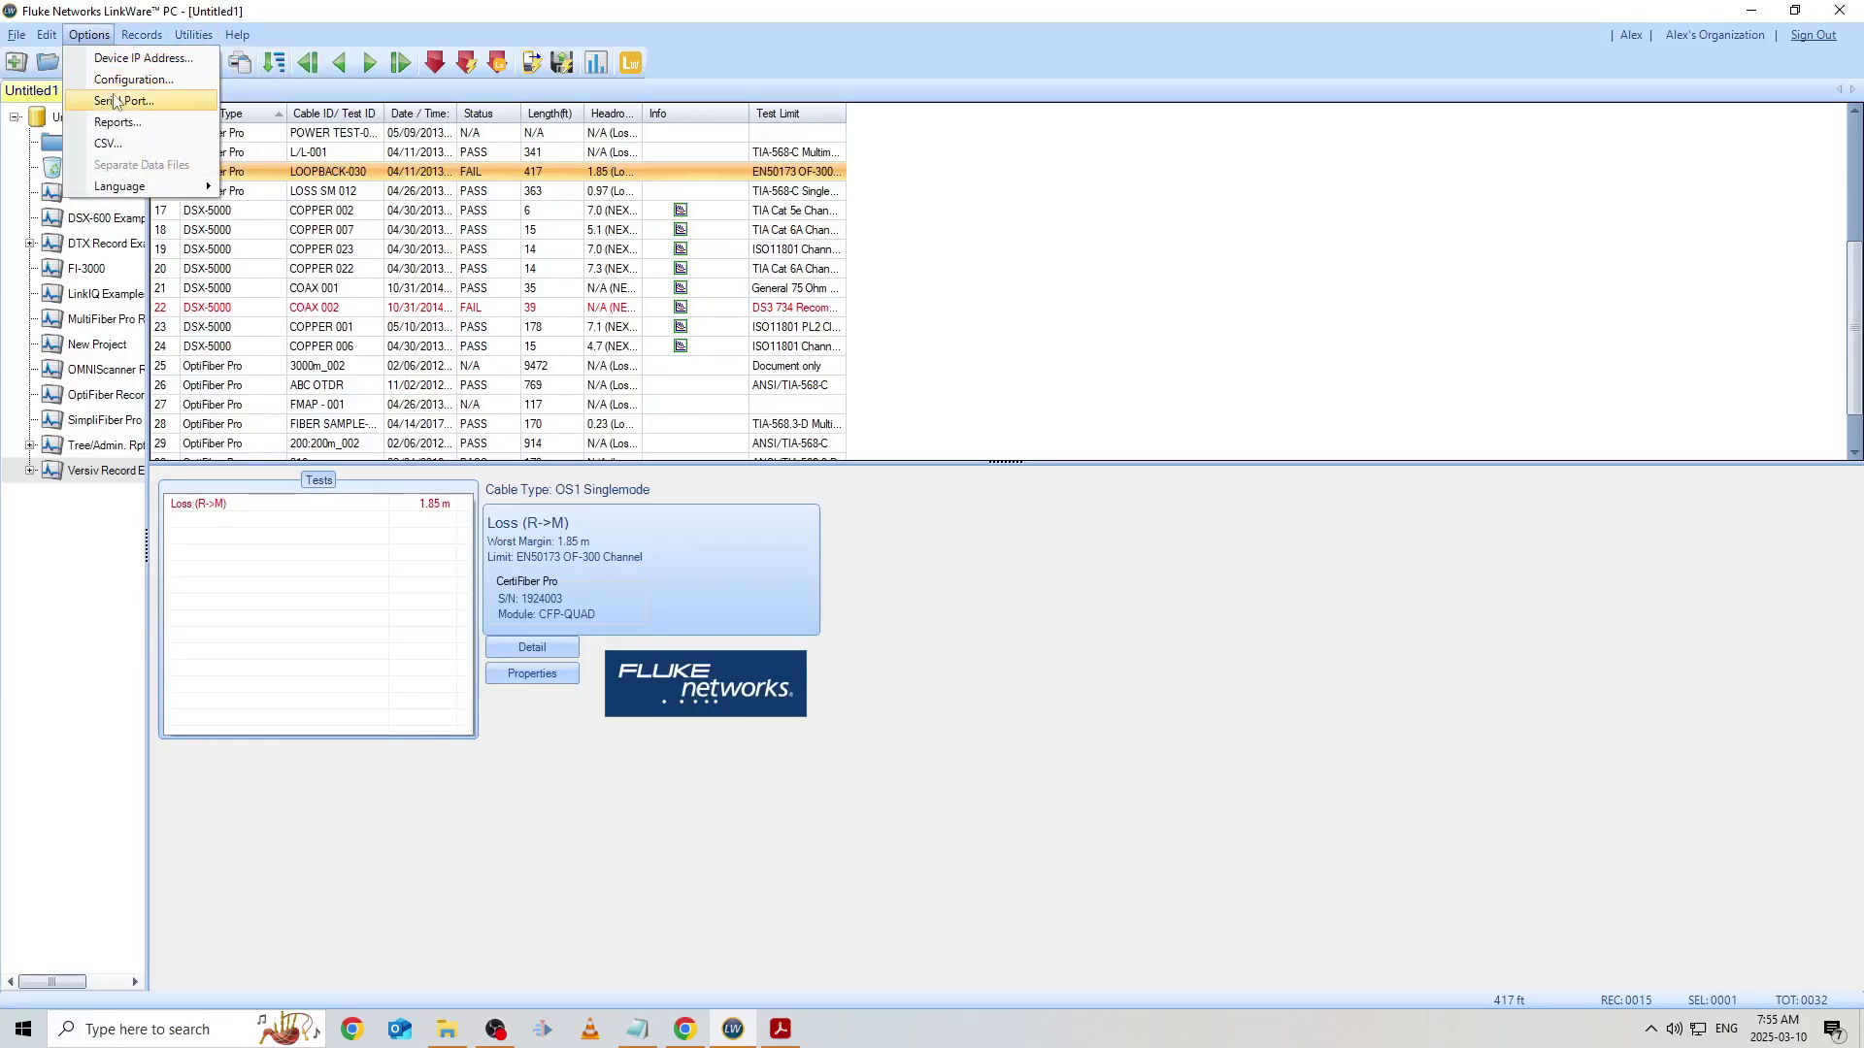
pyautogui.click(119, 124)
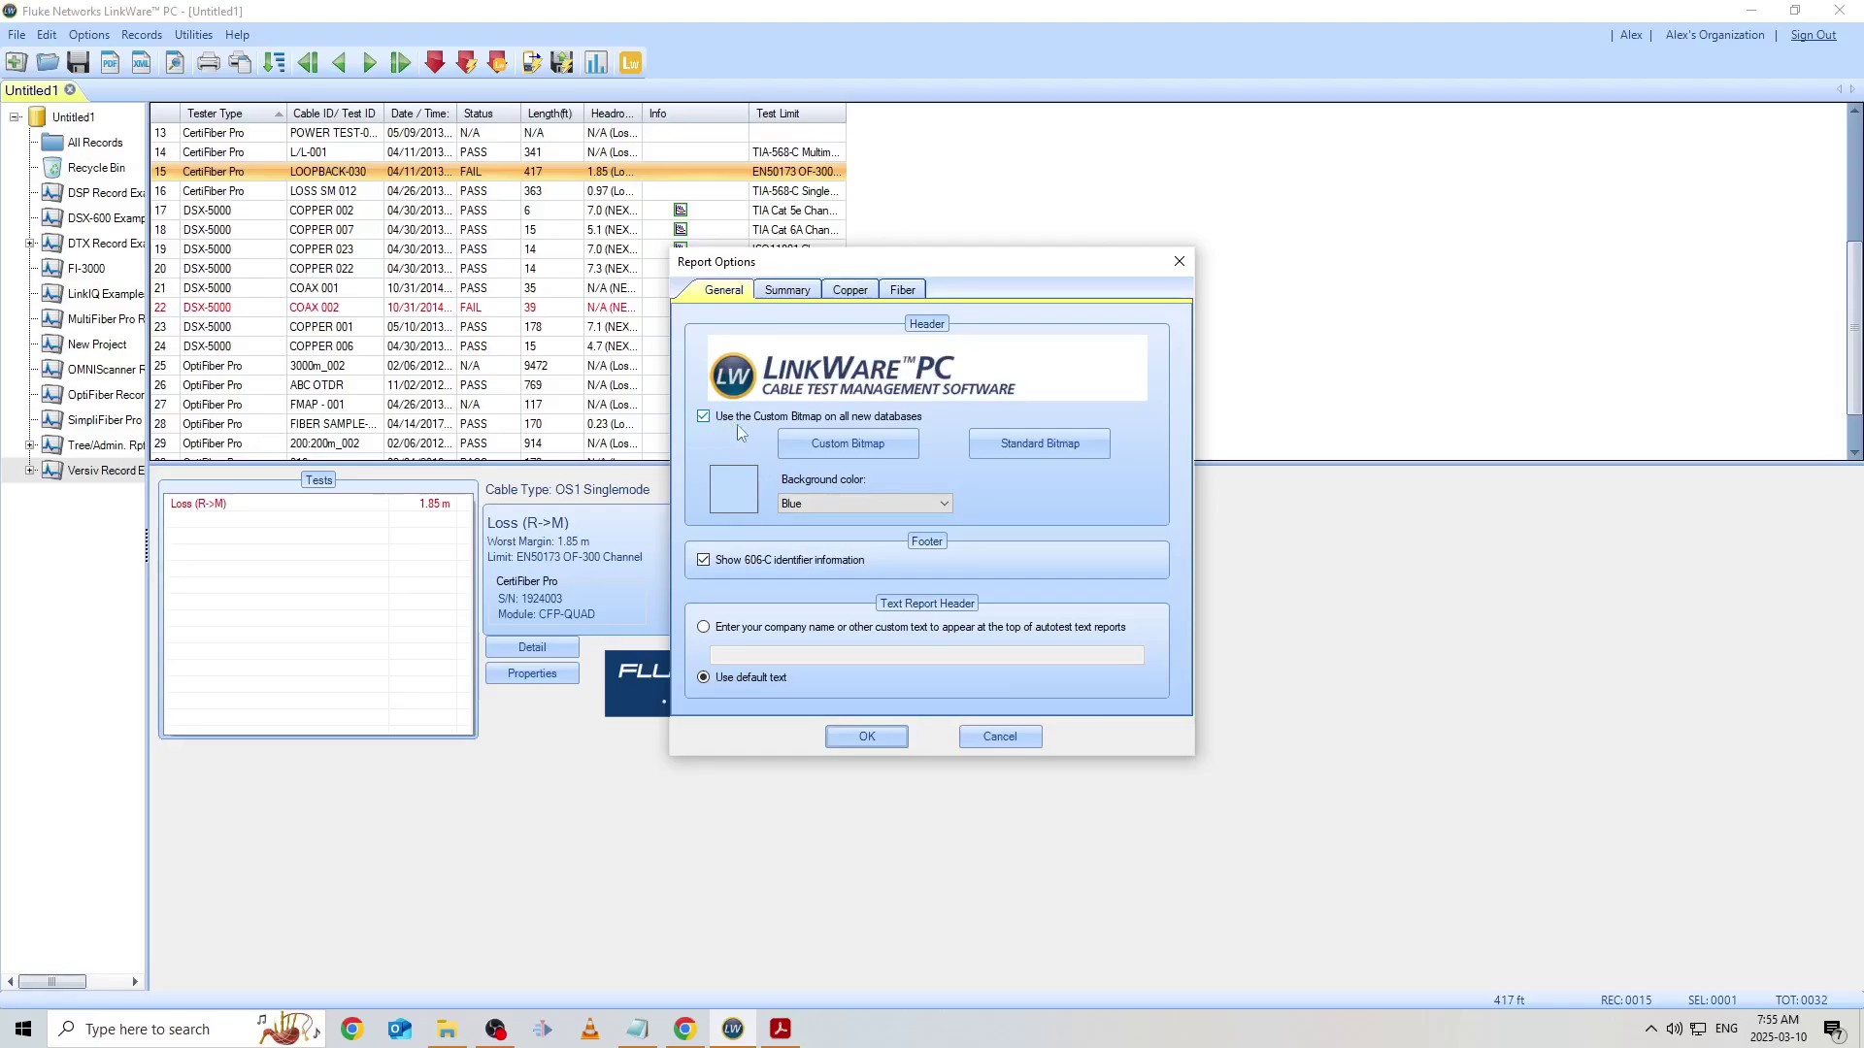
# Step: Load the company logo .bmp as the custom header bitmap and set background colour to Tan
pyautogui.click(847, 446)
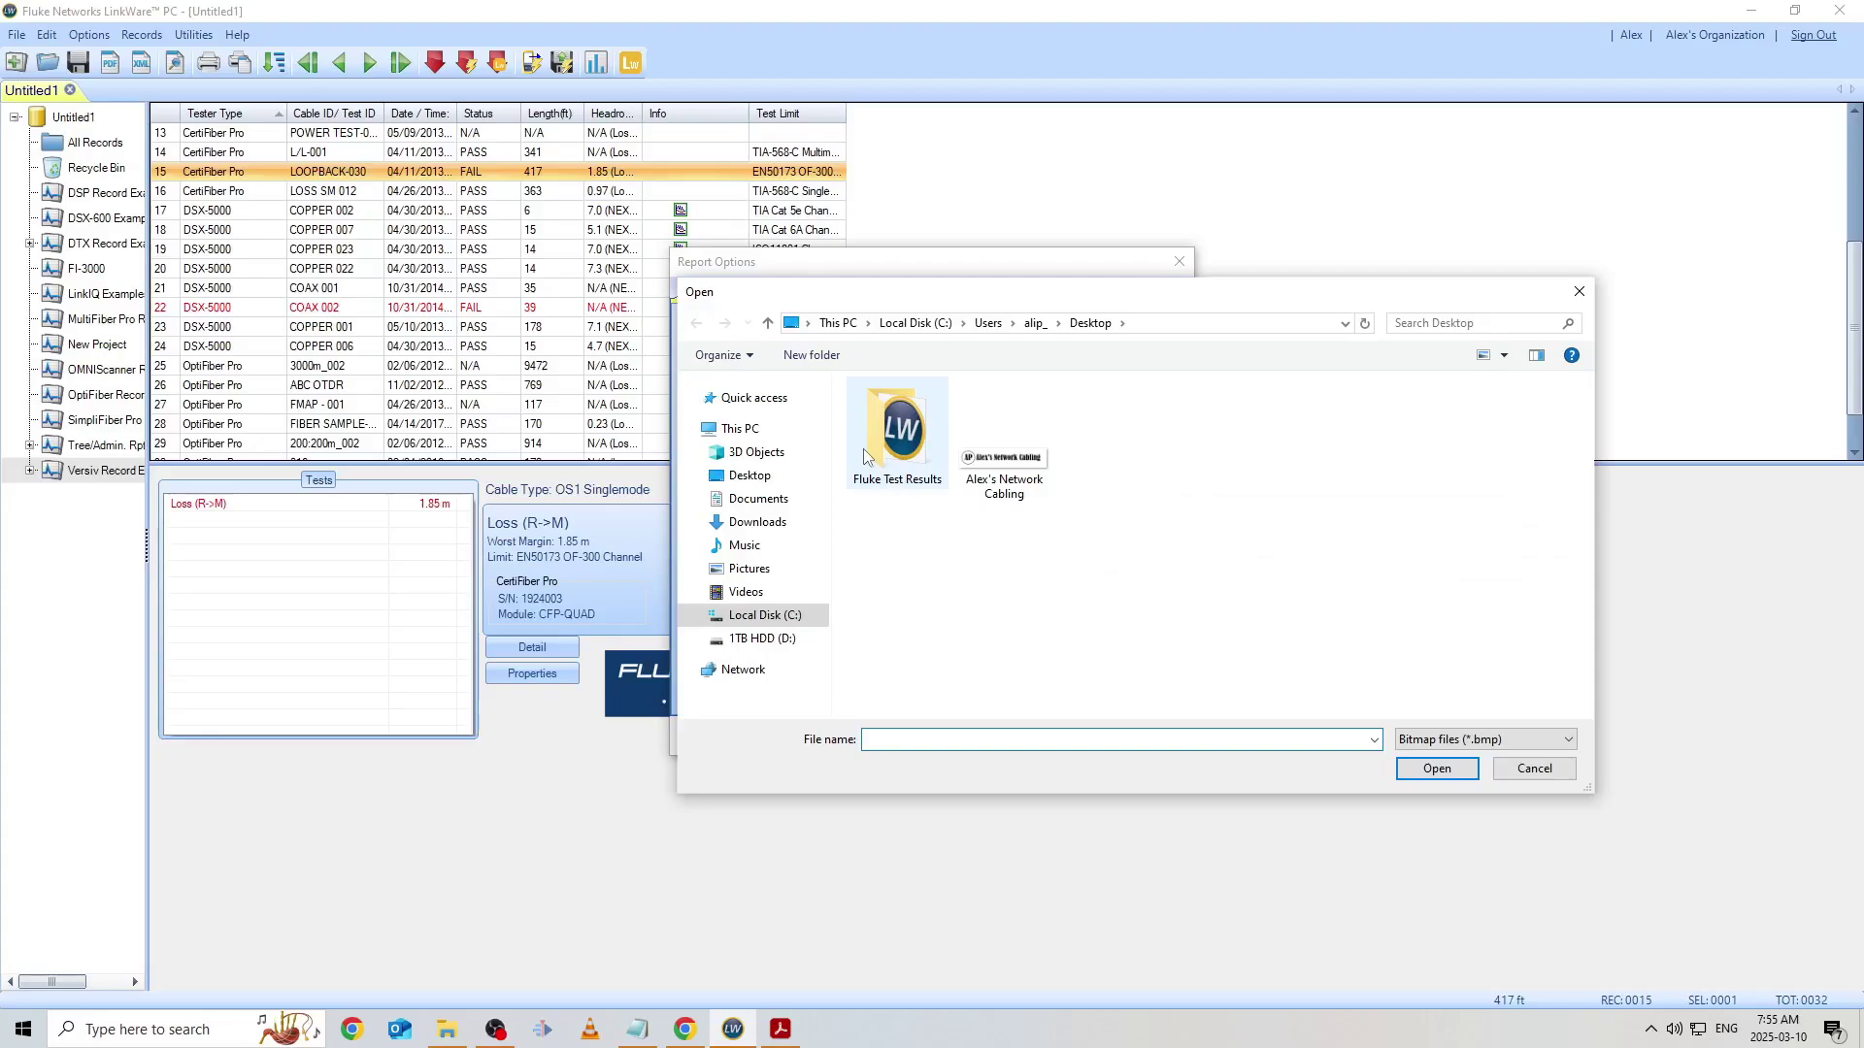
pyautogui.click(1013, 470)
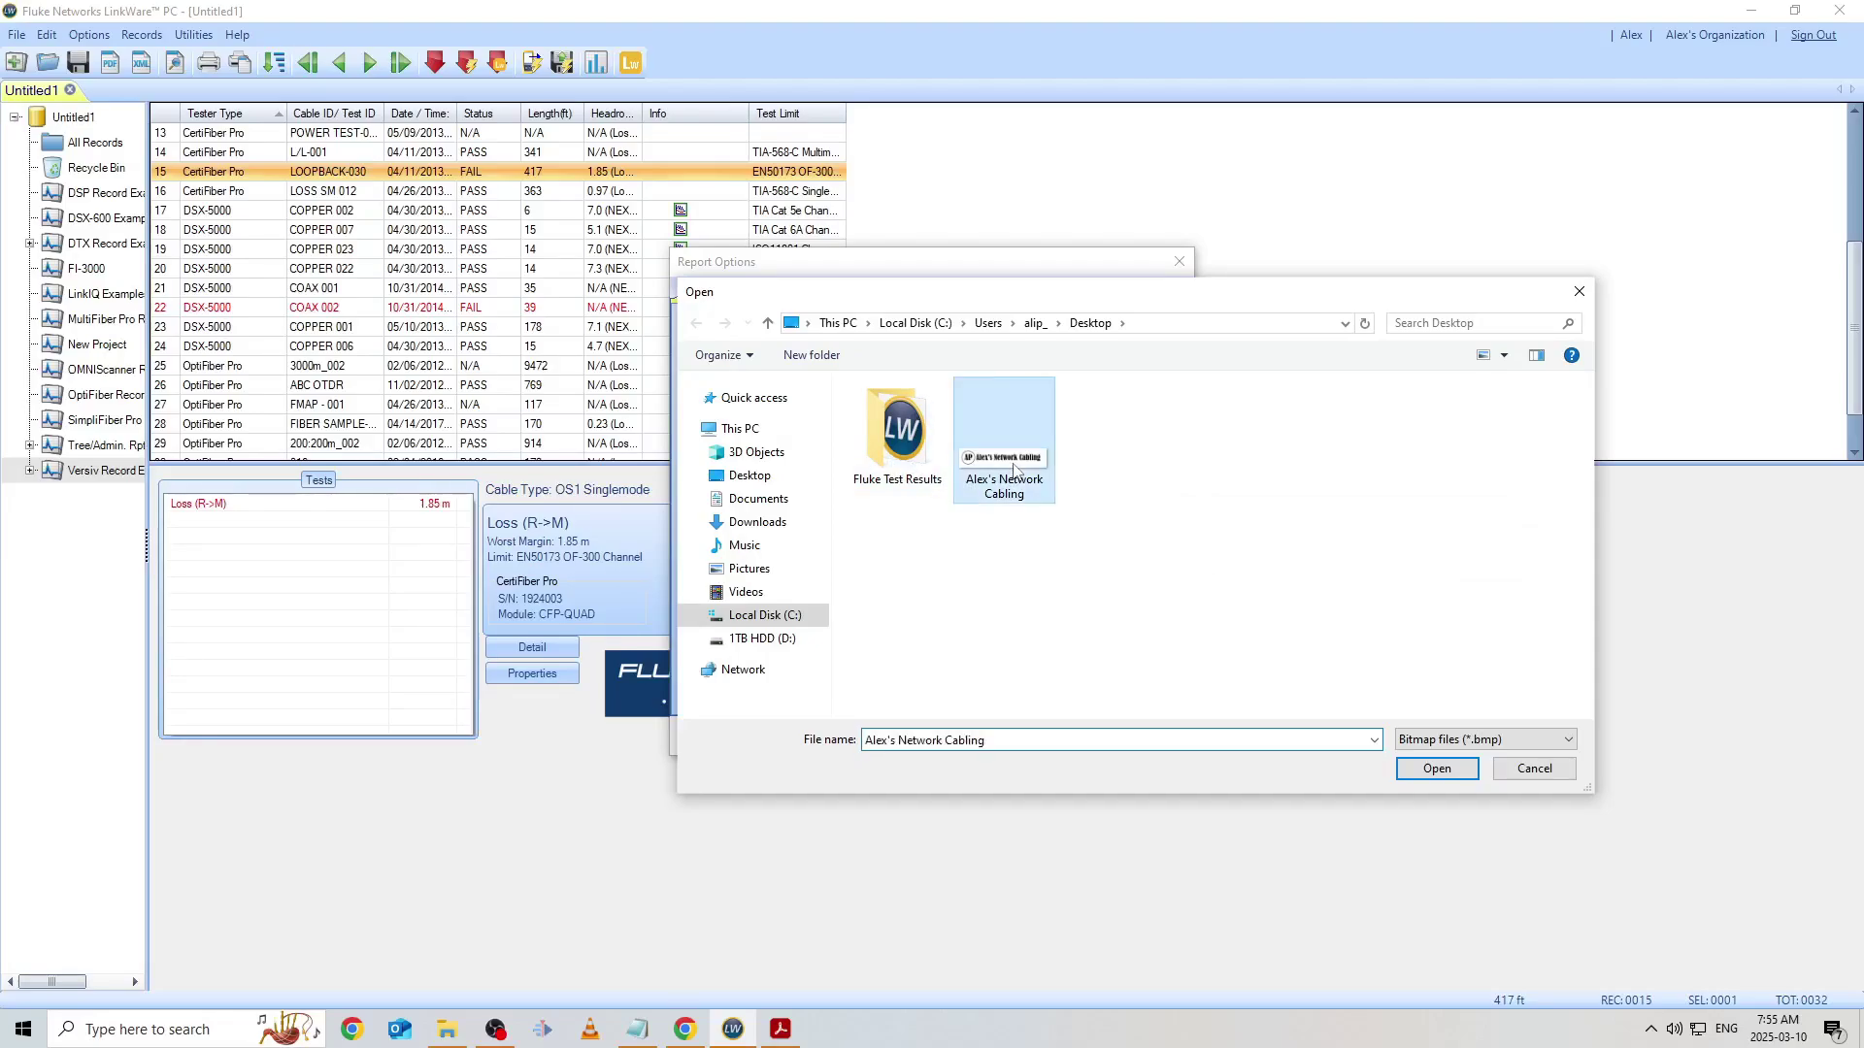
pyautogui.doubleClick(1014, 470)
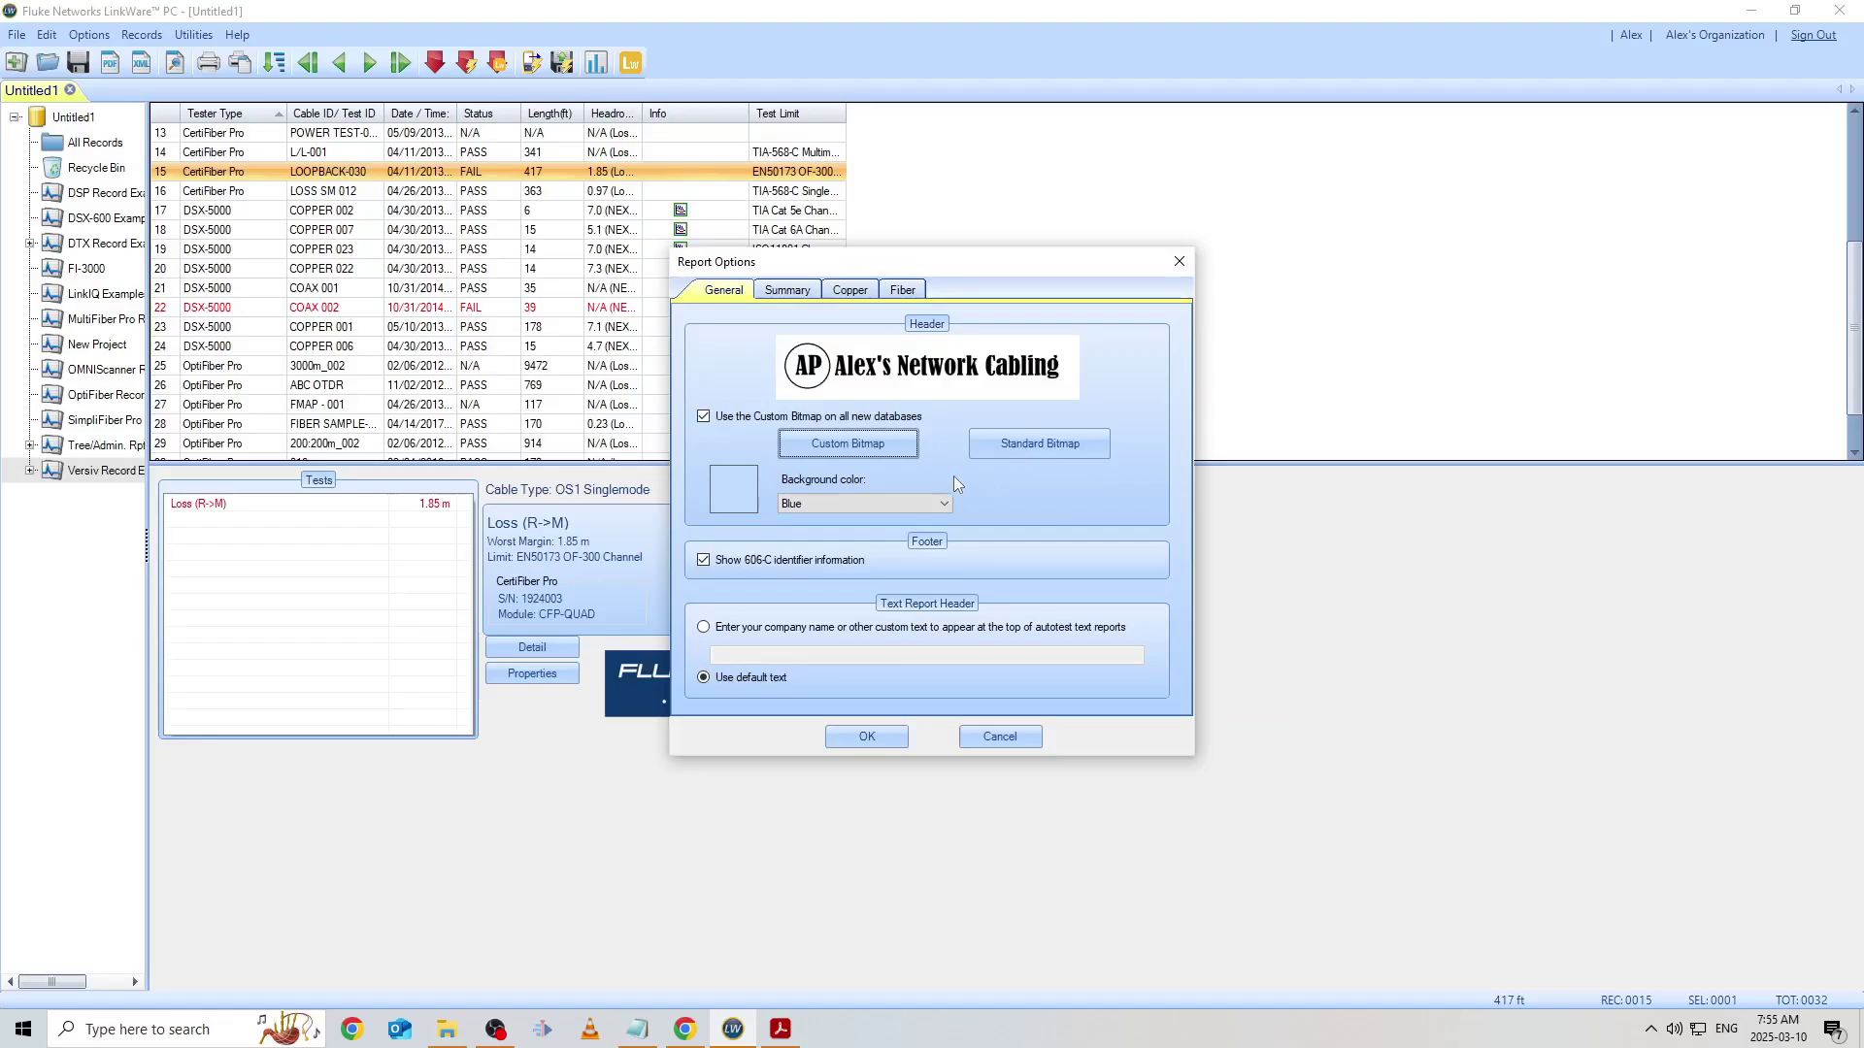
pyautogui.click(813, 504)
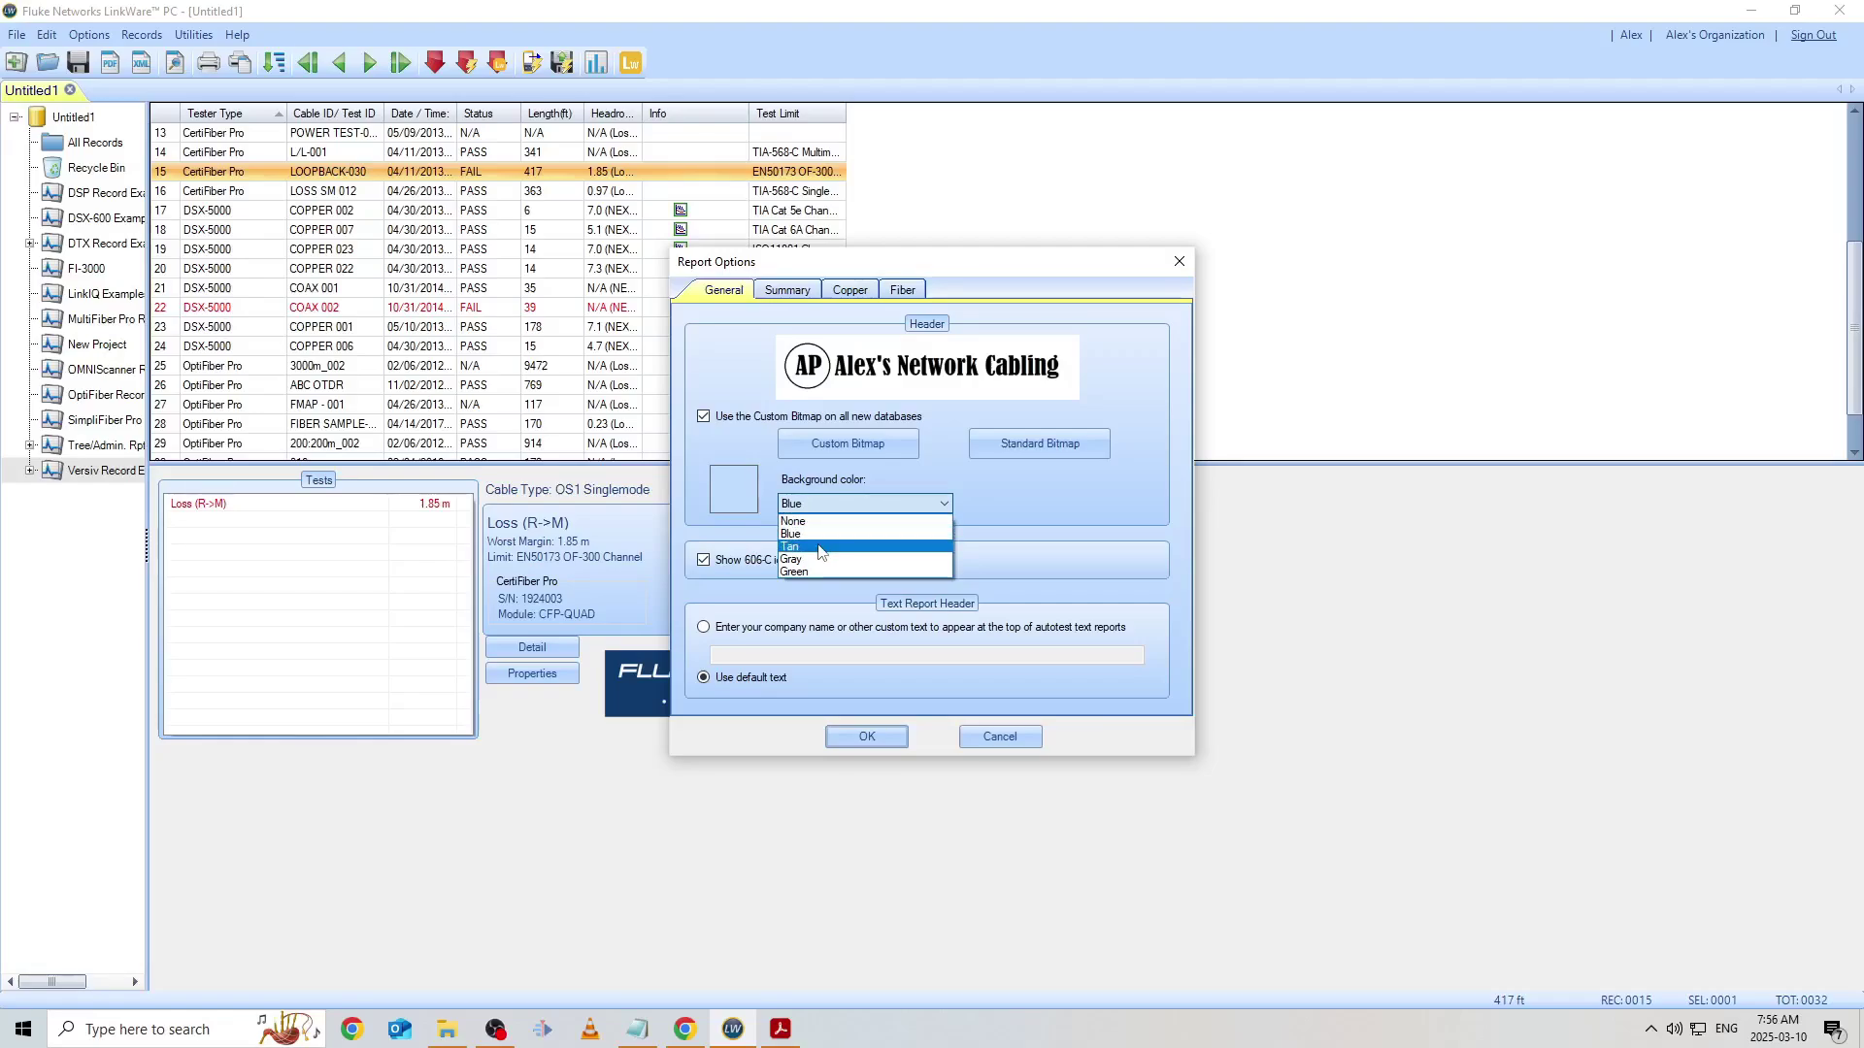
pyautogui.click(820, 546)
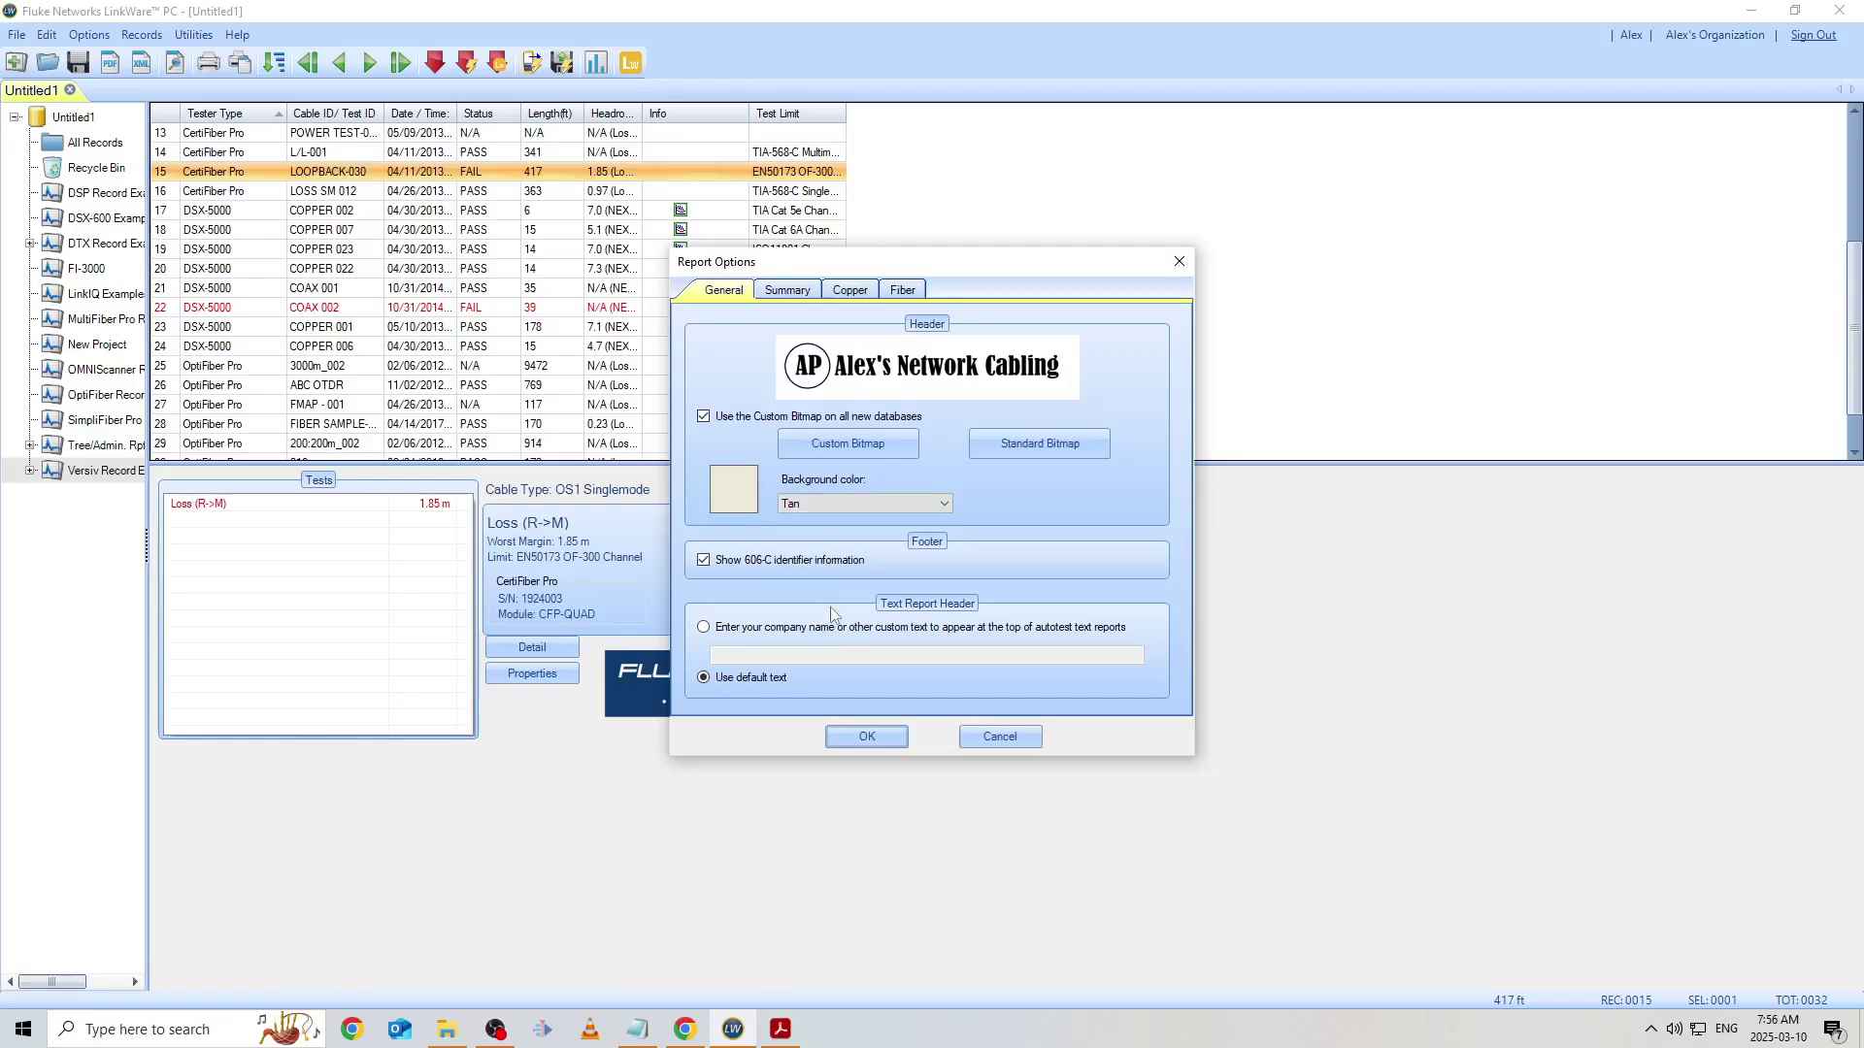
pyautogui.click(867, 737)
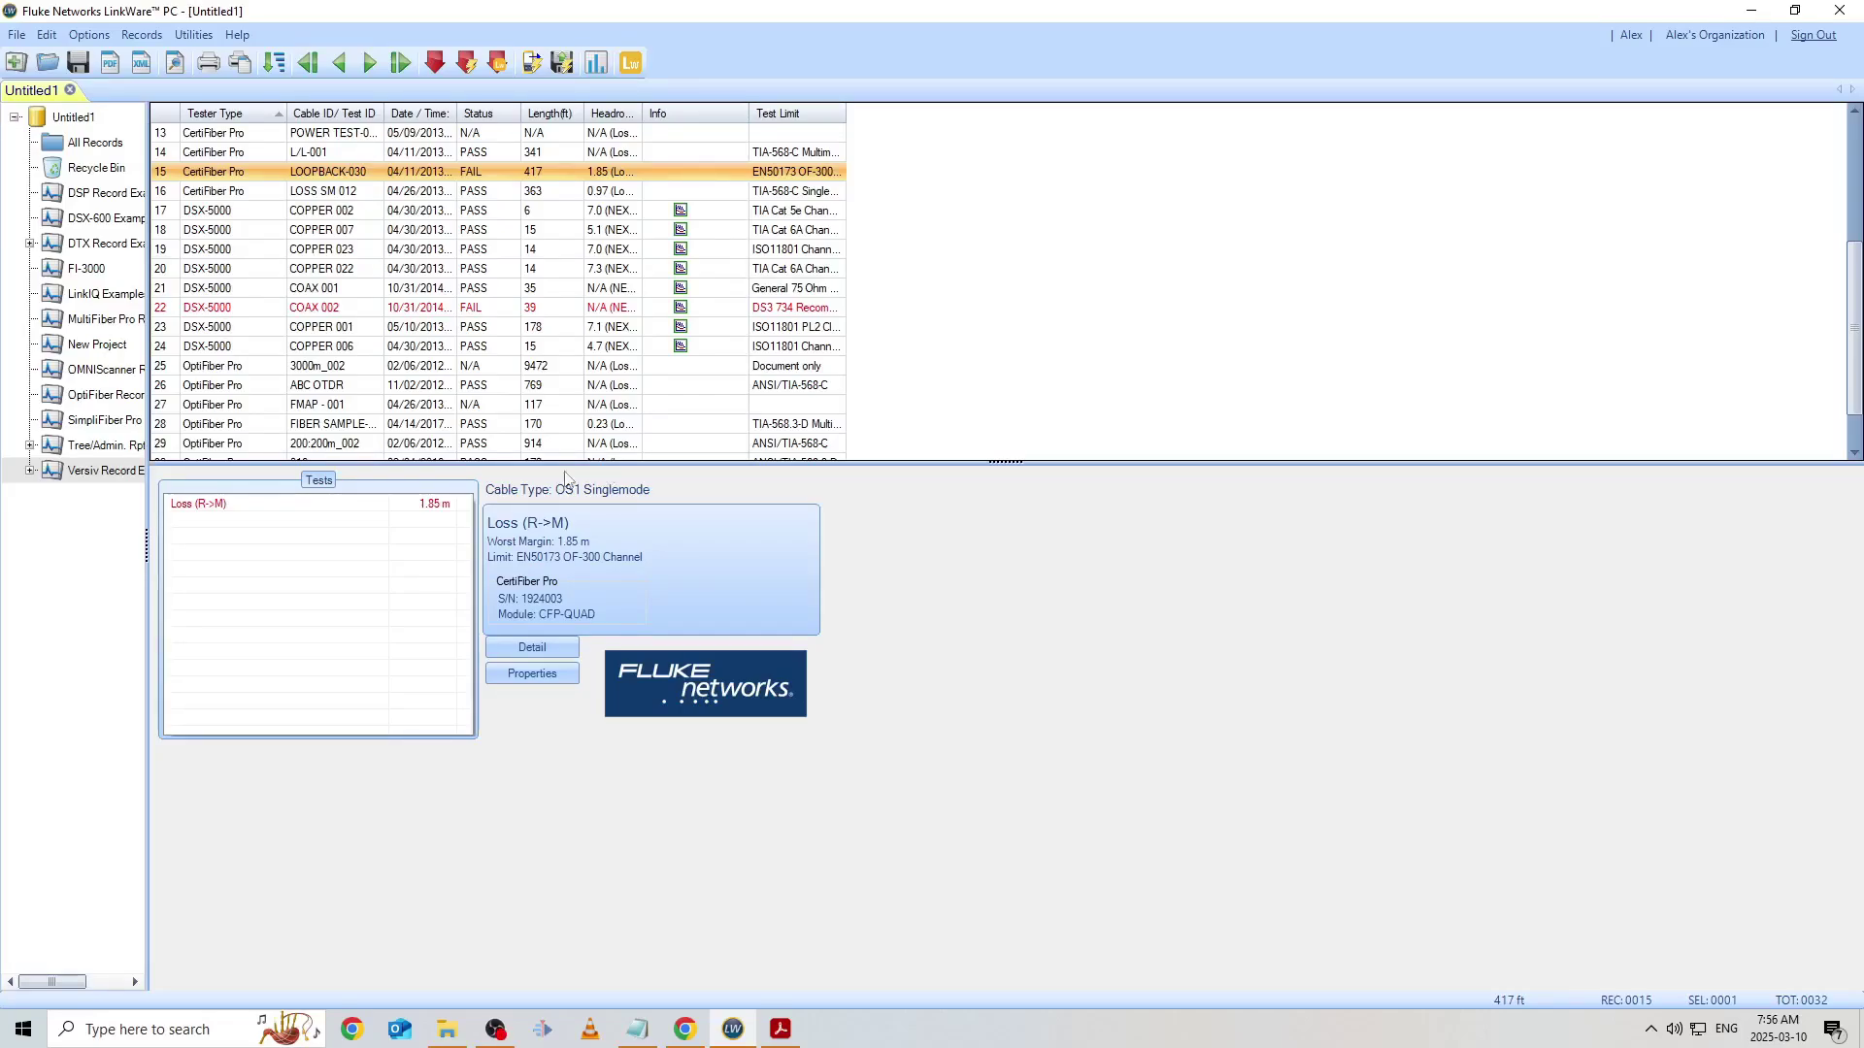
# Step: Select records 1–32, then Ctrl-deselect the DSX-5000 copper rows 17–24
pyautogui.scroll(4, 179, 374)
pyautogui.click(214, 135)
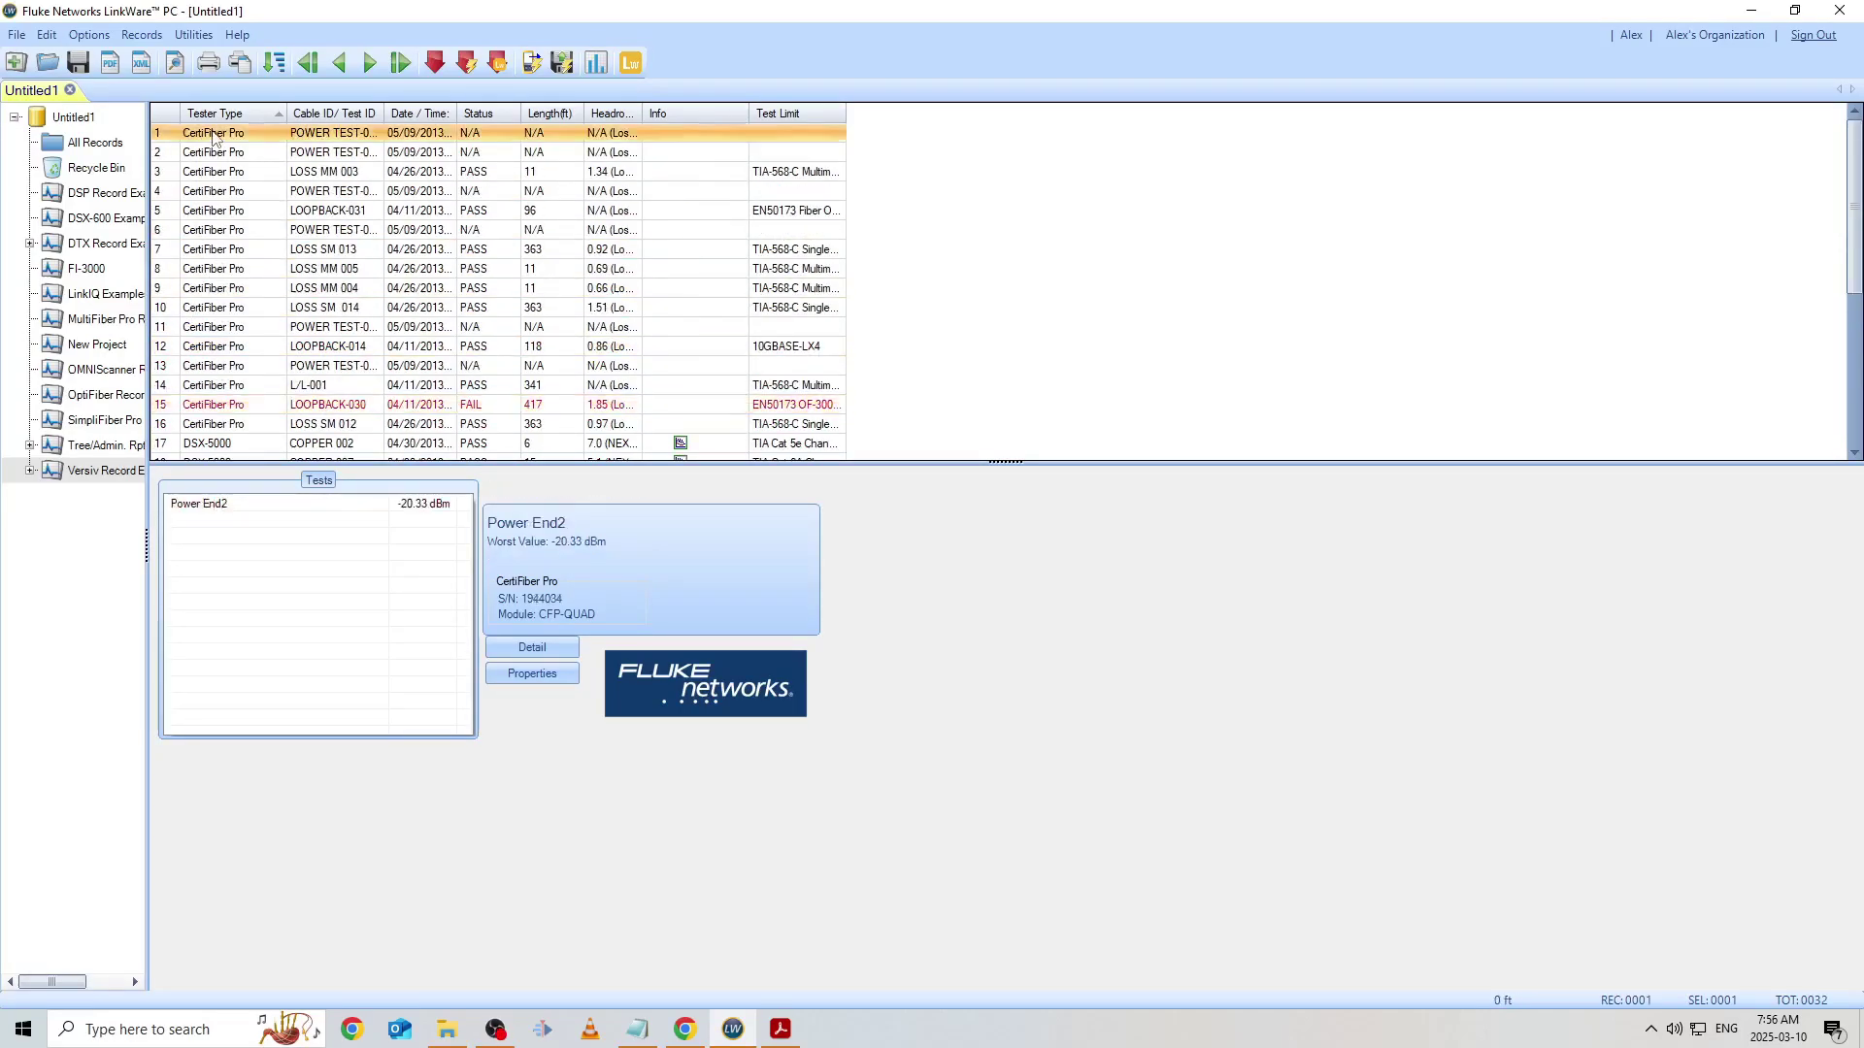
pyautogui.scroll(-5, 225, 238)
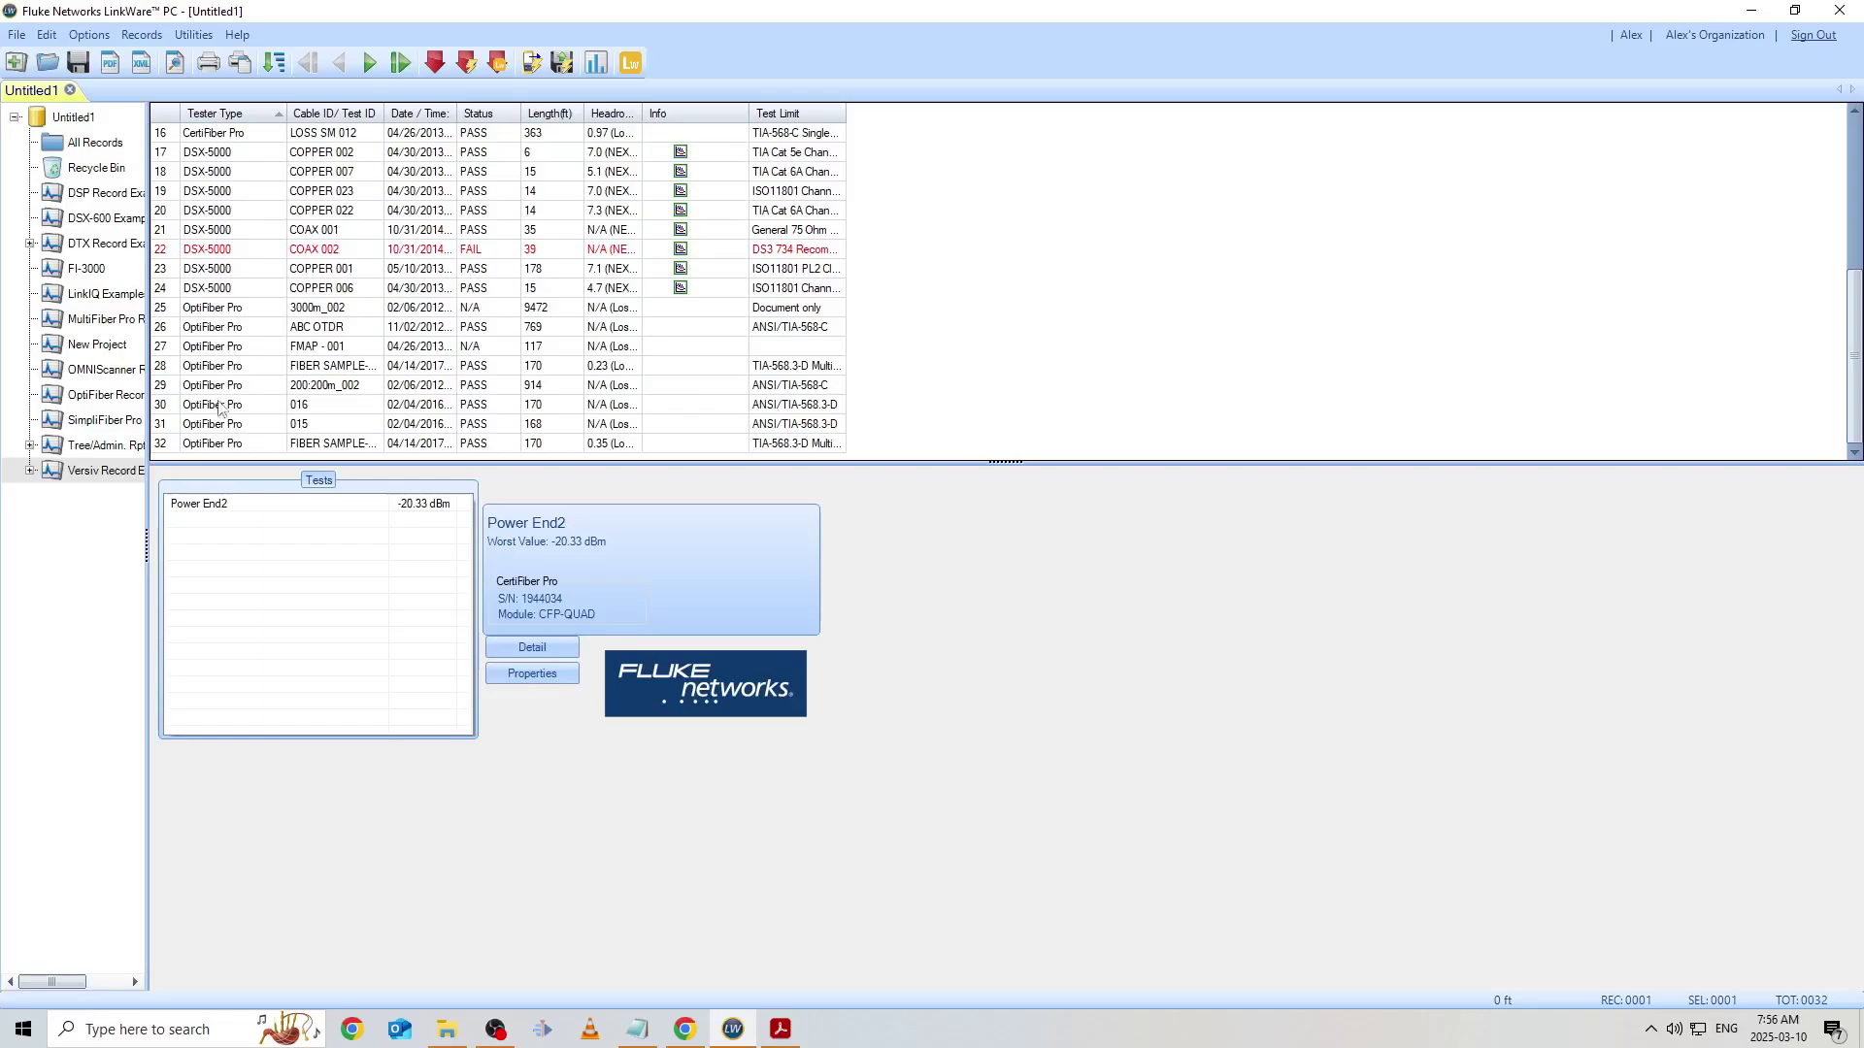
pyautogui.keyDown('shift'); pyautogui.click(222, 444); pyautogui.keyUp('shift')
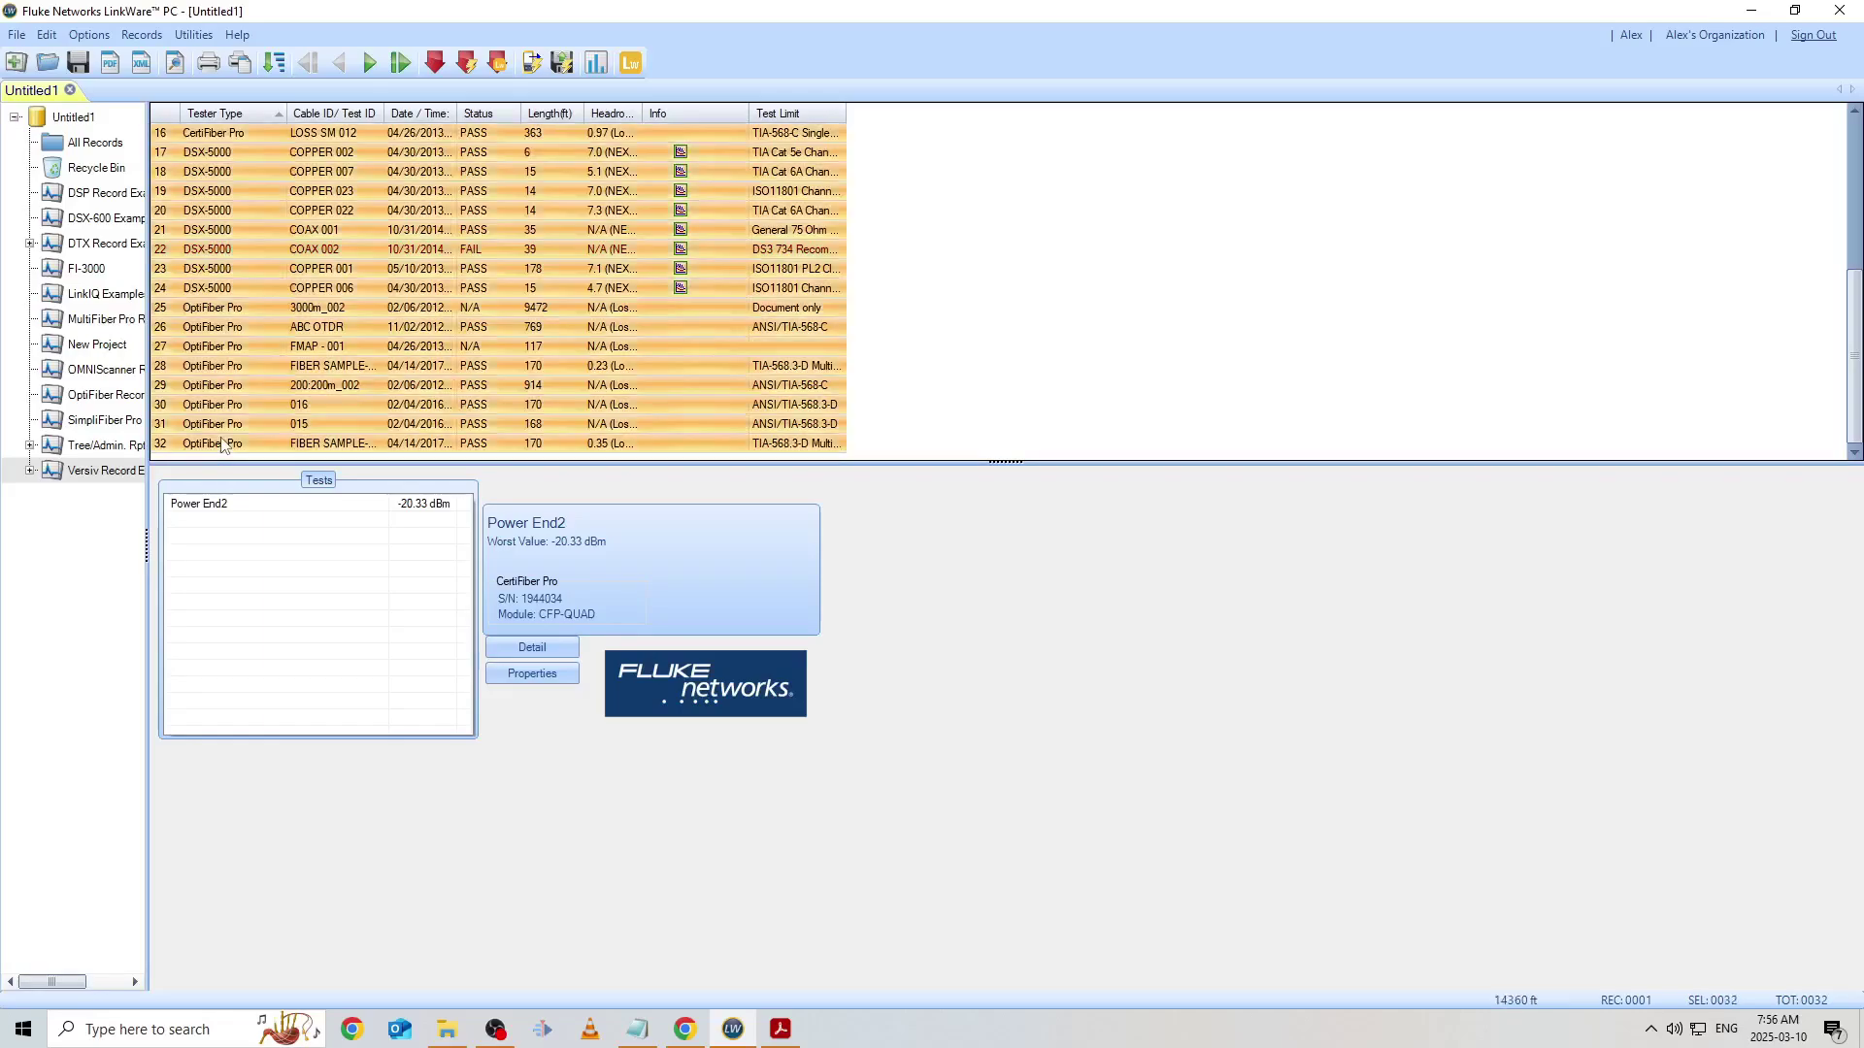
pyautogui.keyDown('ctrl'); pyautogui.click(229, 291); pyautogui.keyUp('ctrl')
pyautogui.keyDown('ctrl'); pyautogui.click(231, 272); pyautogui.keyUp('ctrl')
pyautogui.keyDown('ctrl'); pyautogui.click(238, 254); pyautogui.keyUp('ctrl')
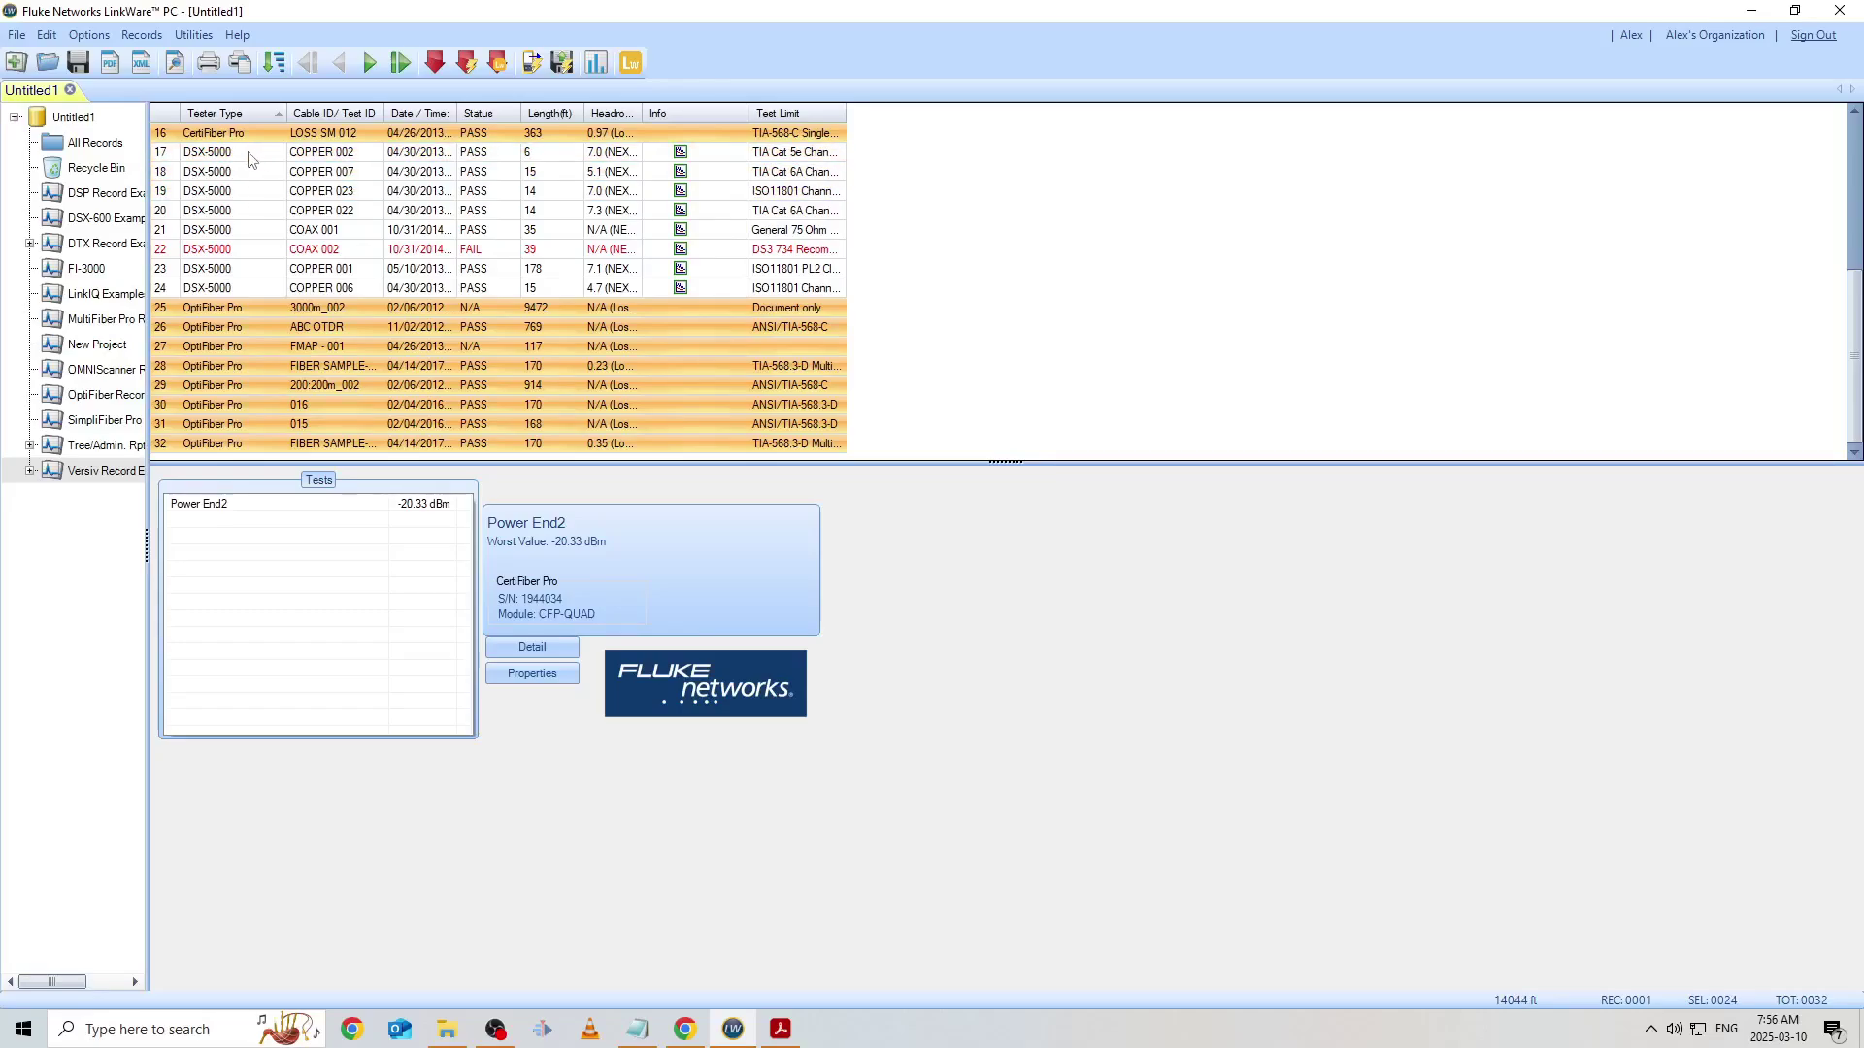
# Step: Export the selected records to PDF, naming the file Hospital Project (Fiber Test Results)
pyautogui.click(108, 64)
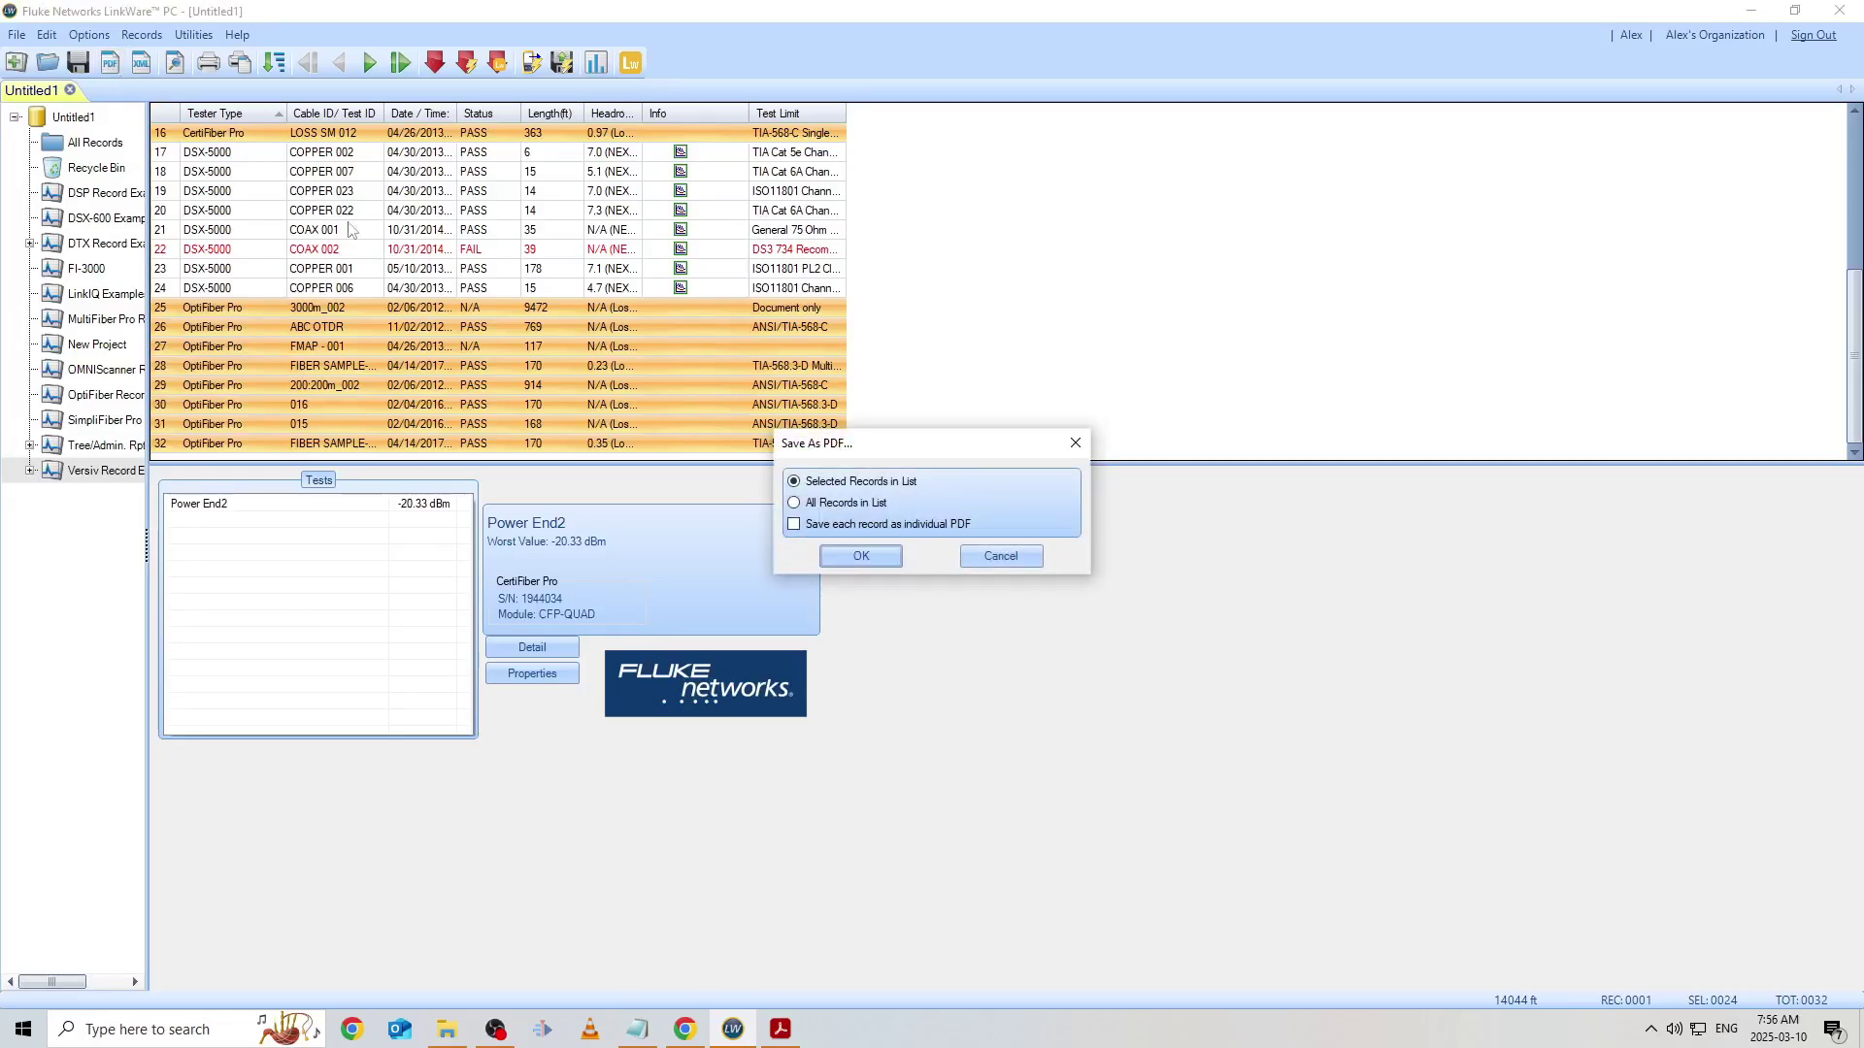
pyautogui.click(841, 555)
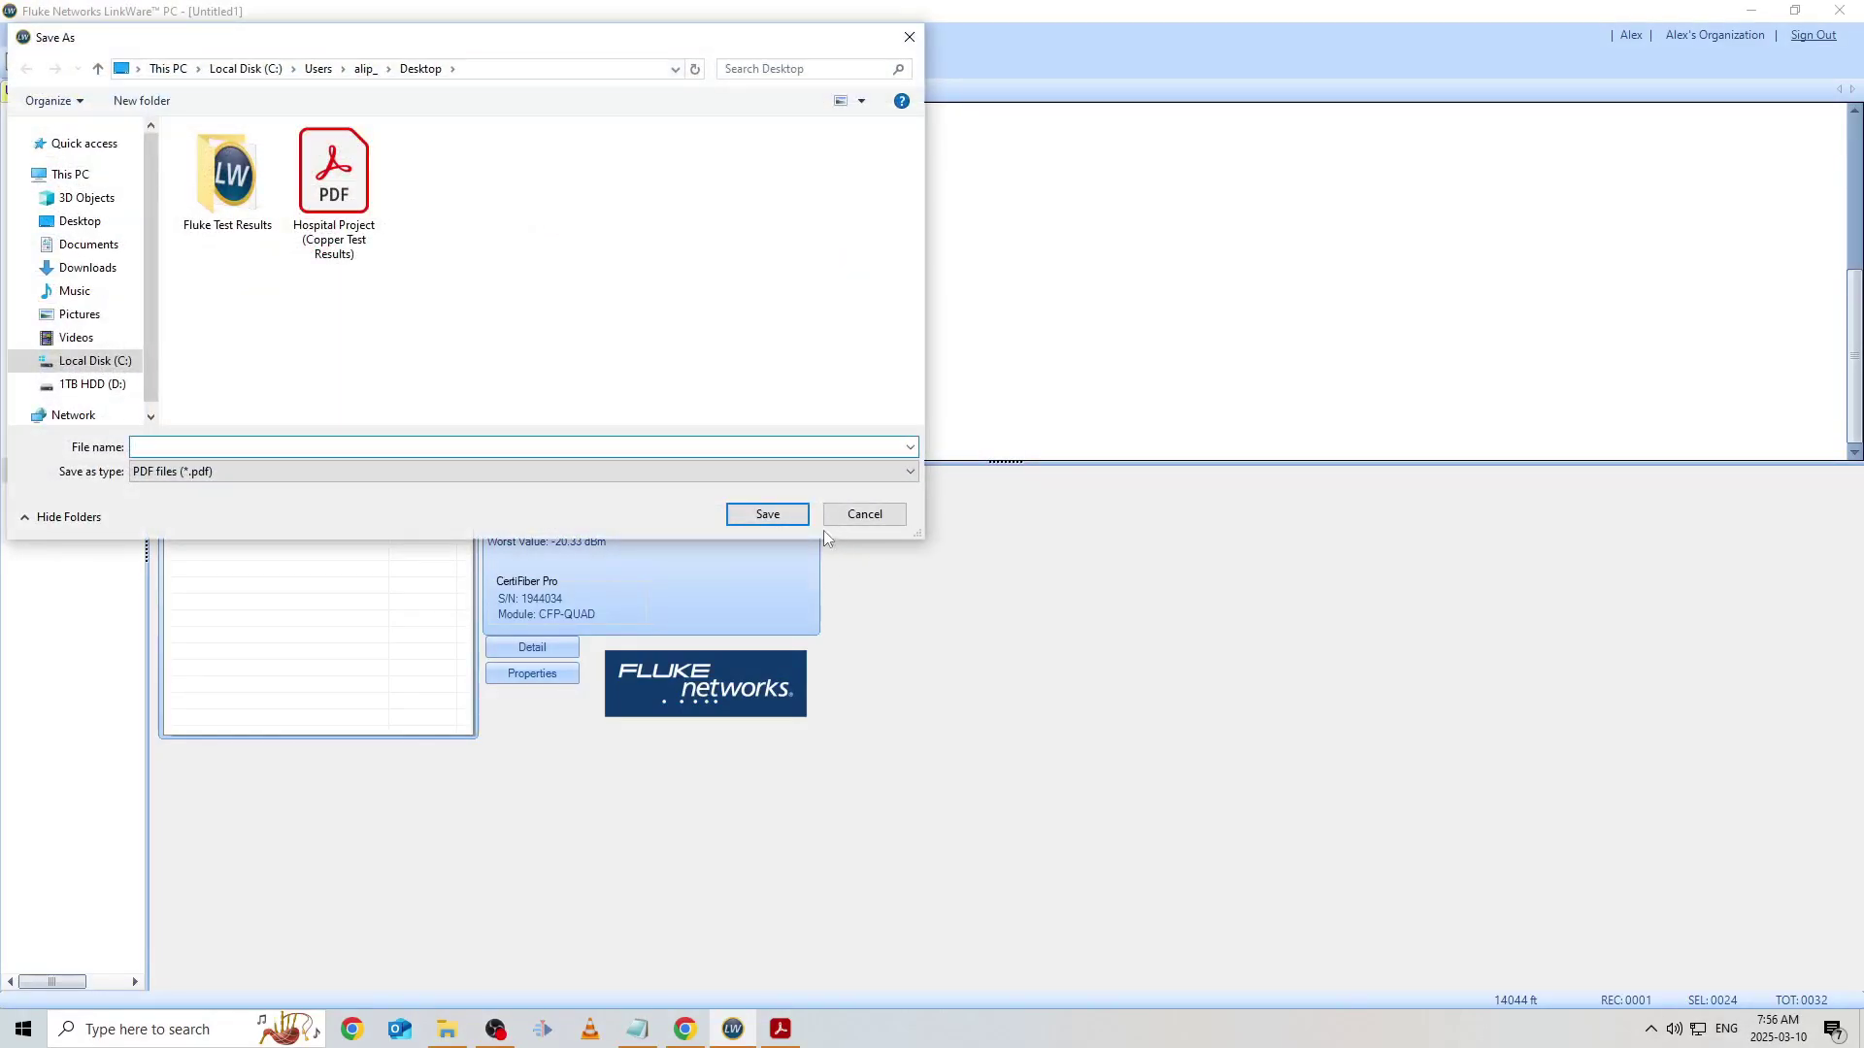
pyautogui.write('H')
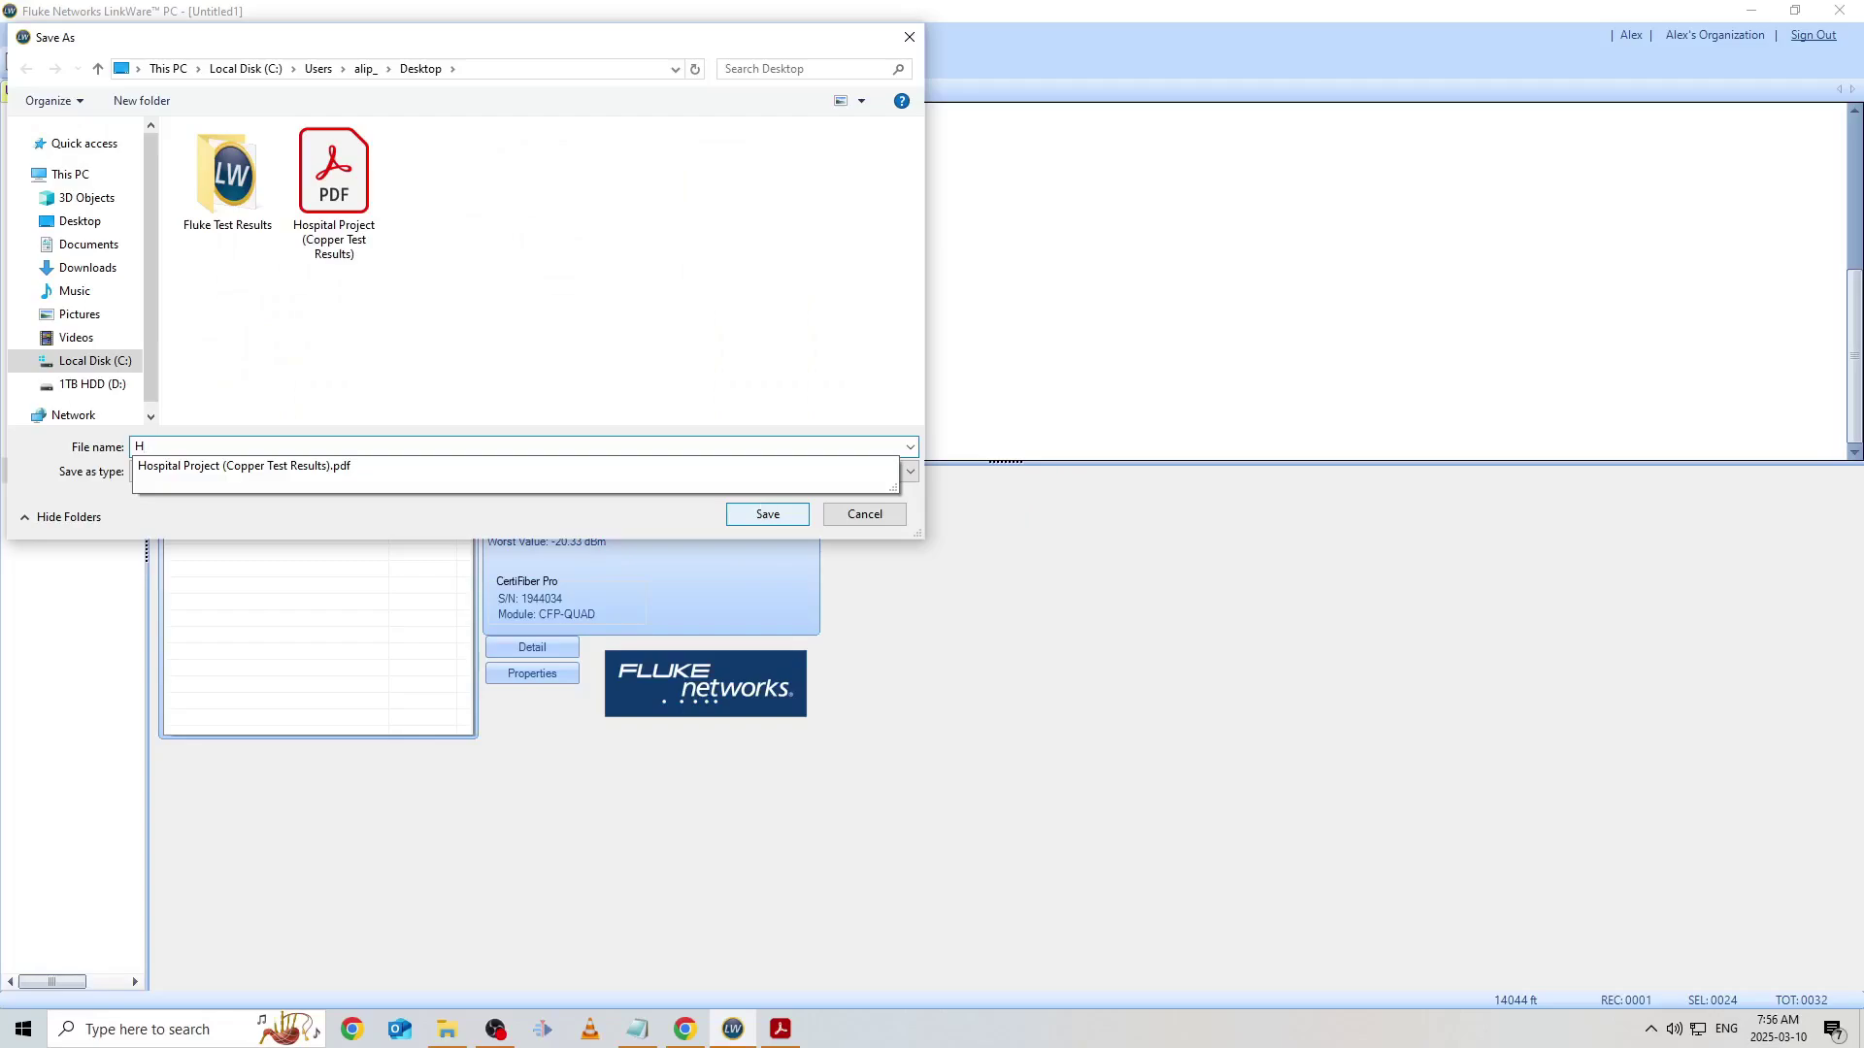
pyautogui.write('ospital Projejc')
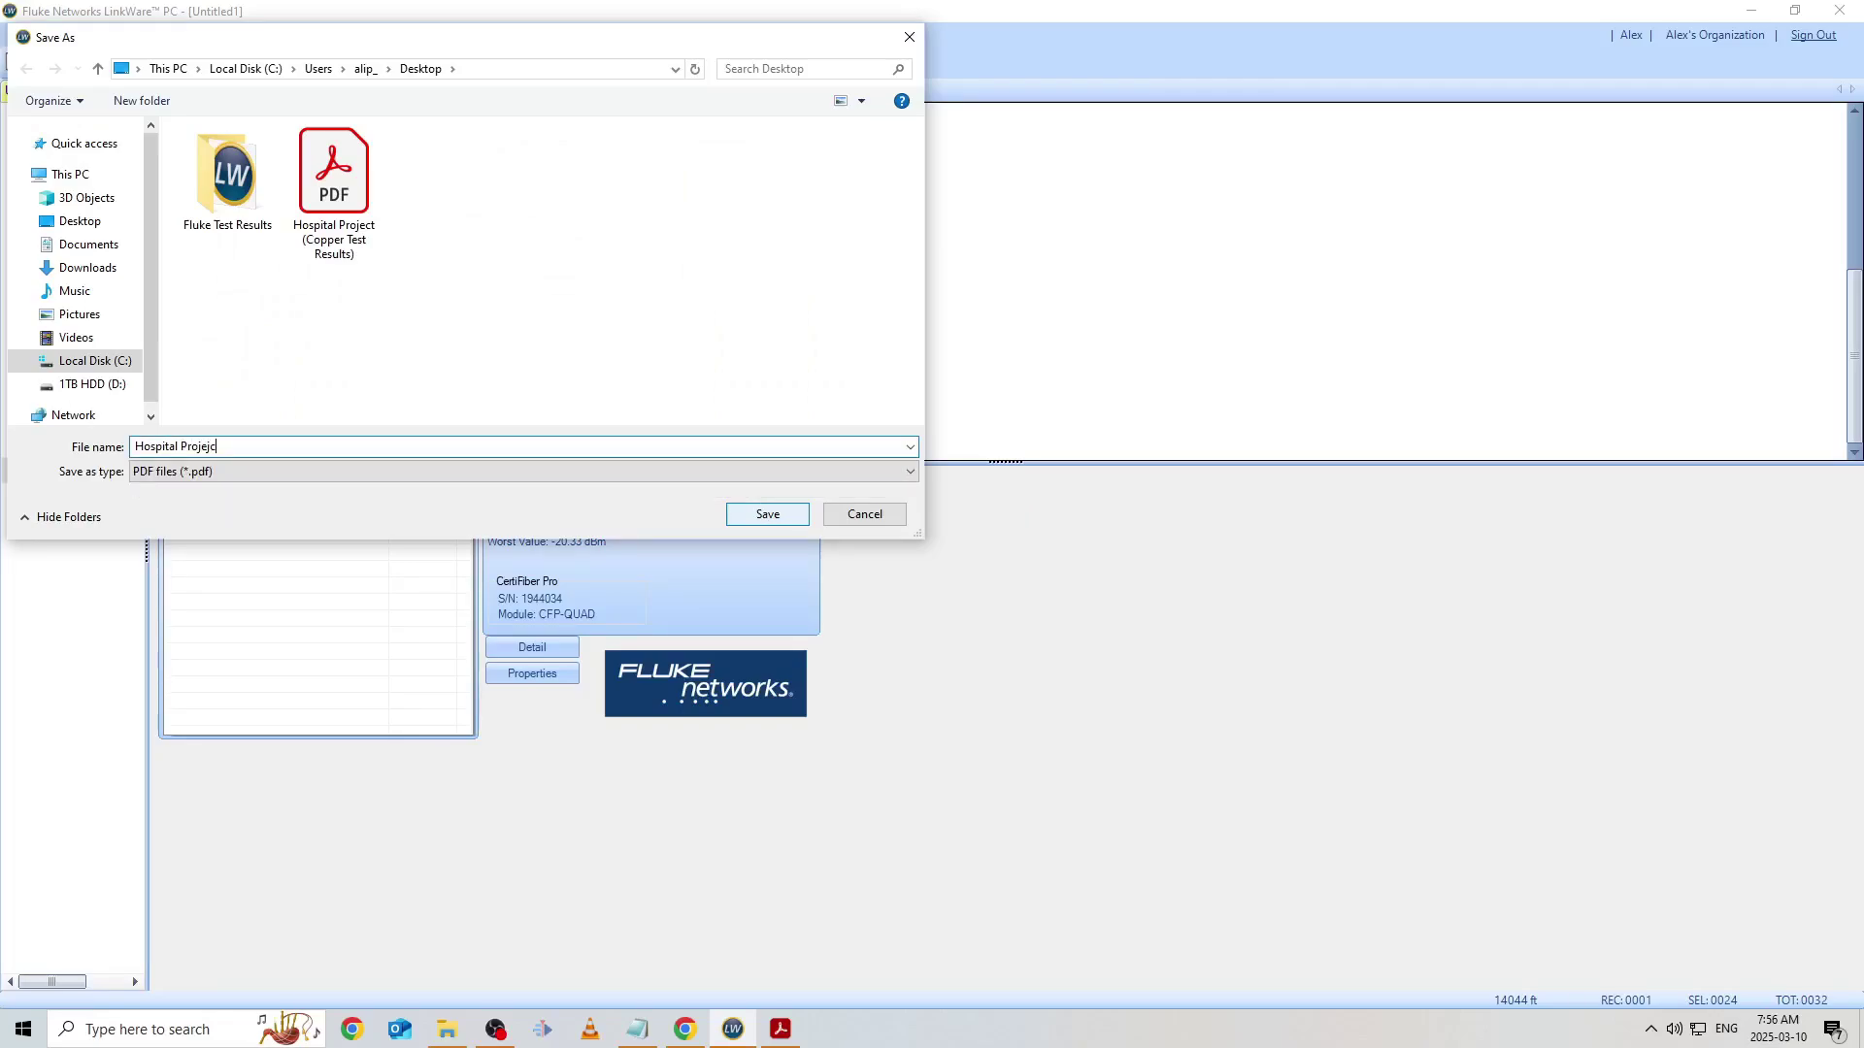
pyautogui.write('ct (Fiber Test Results)')
# Step: Save the fiber report PDF, then in Acrobat hide the tools panel and check the zoomed report table
pyautogui.press('Return')
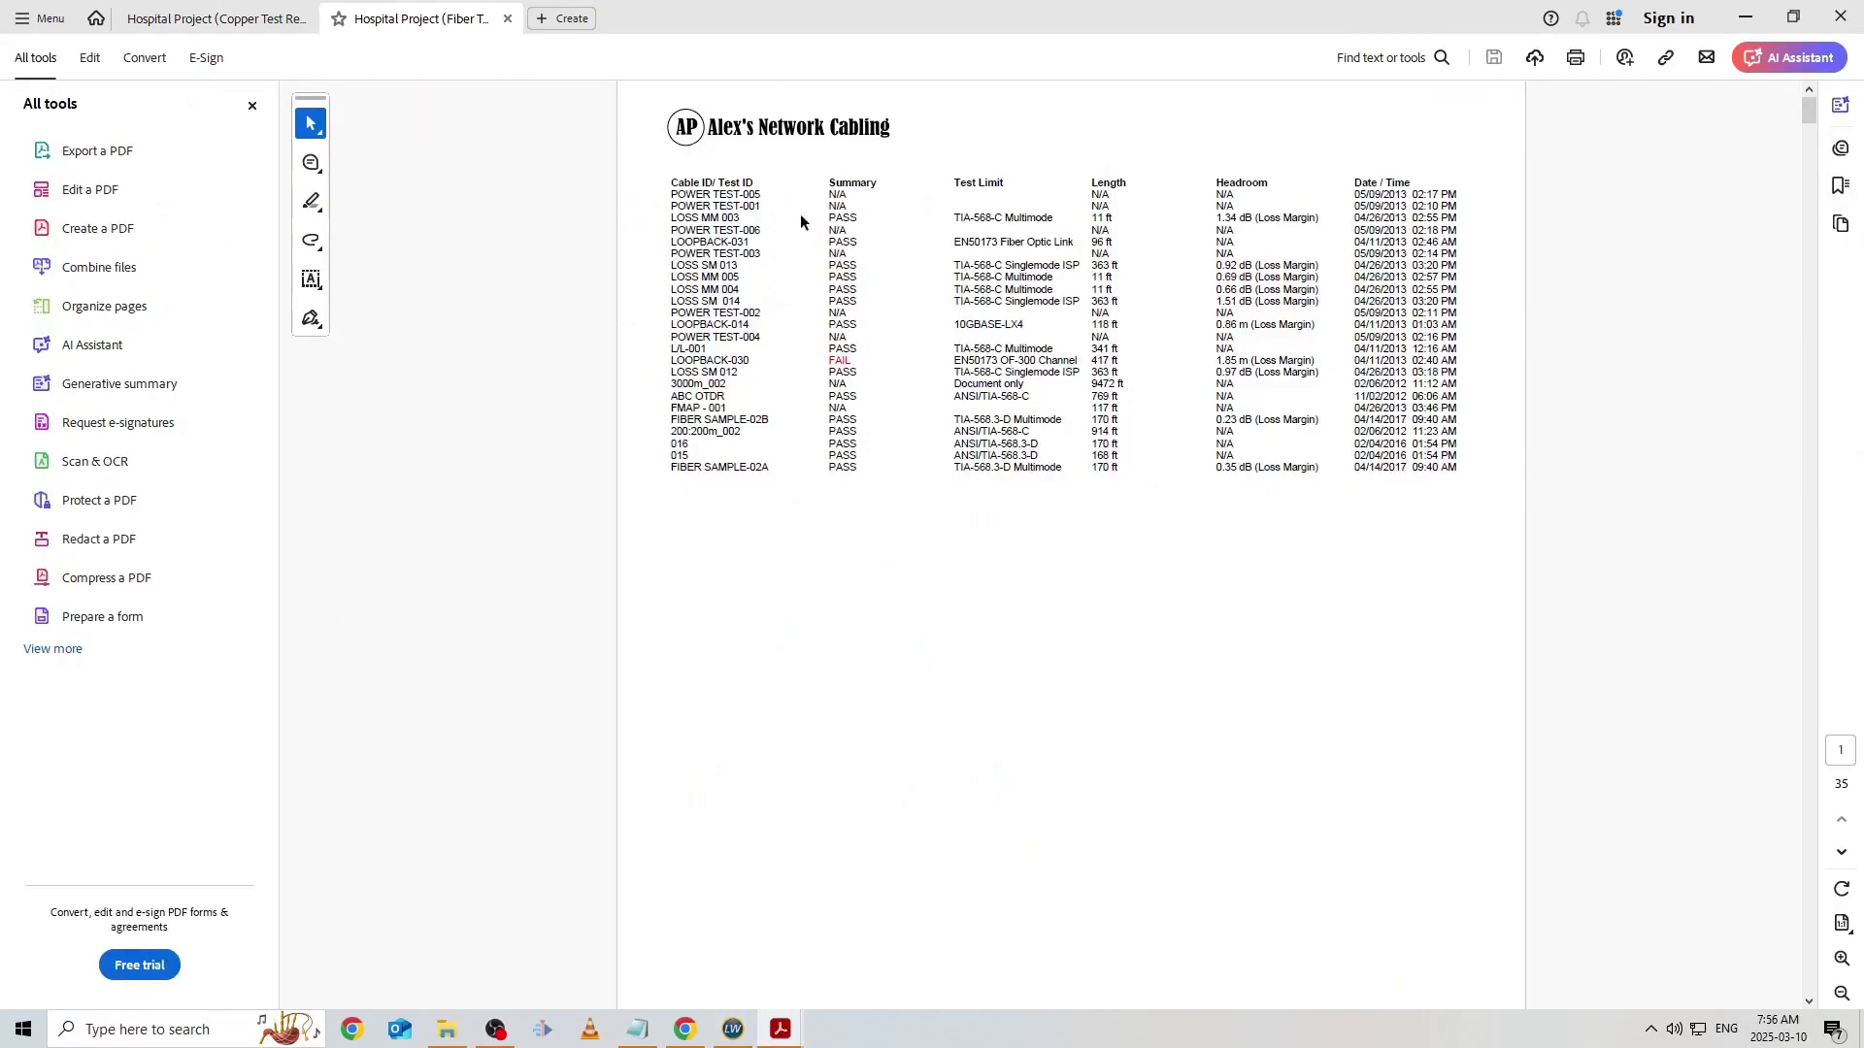
pyautogui.click(252, 105)
pyautogui.hotkey('ctrl', '2')
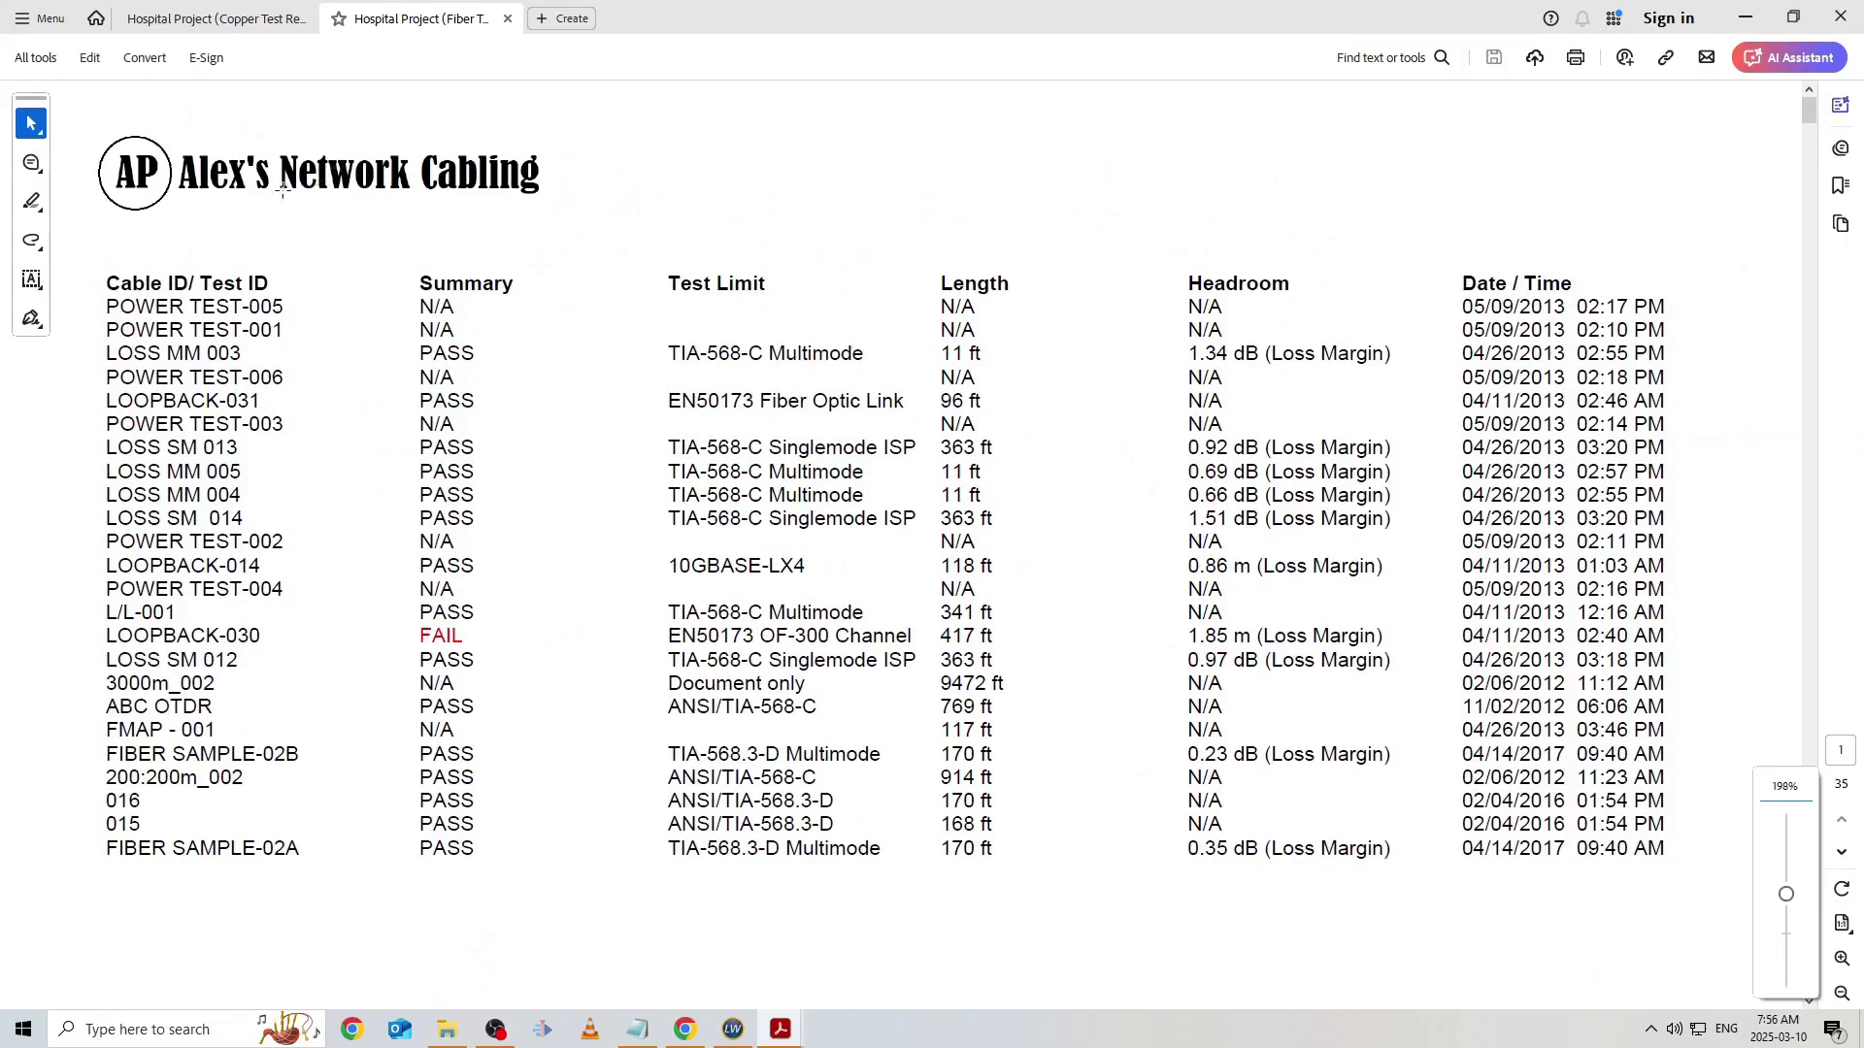
pyautogui.scroll(-8, 380, 318)
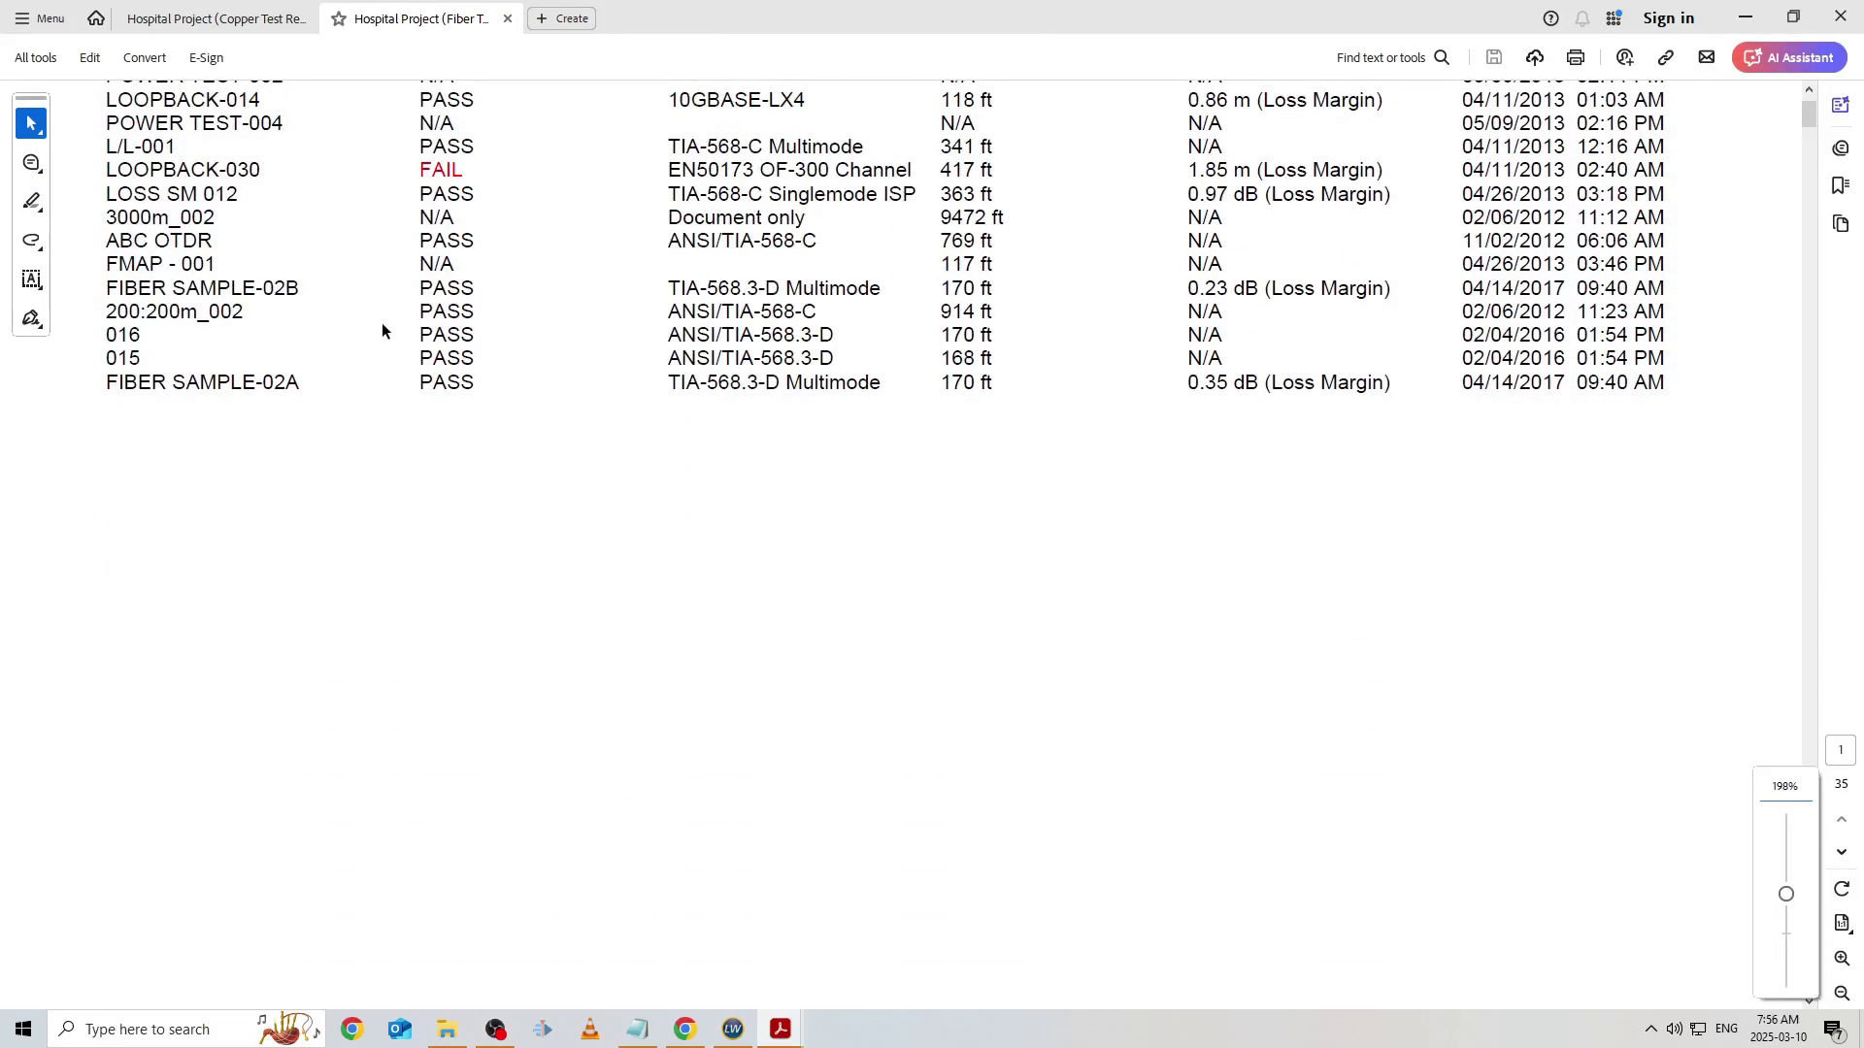
pyautogui.hotkey('ctrl', '-')
# Step: Scroll through the report pages showing the company logo header and Tan-shaded record panels
pyautogui.scroll(-8, 383, 330)
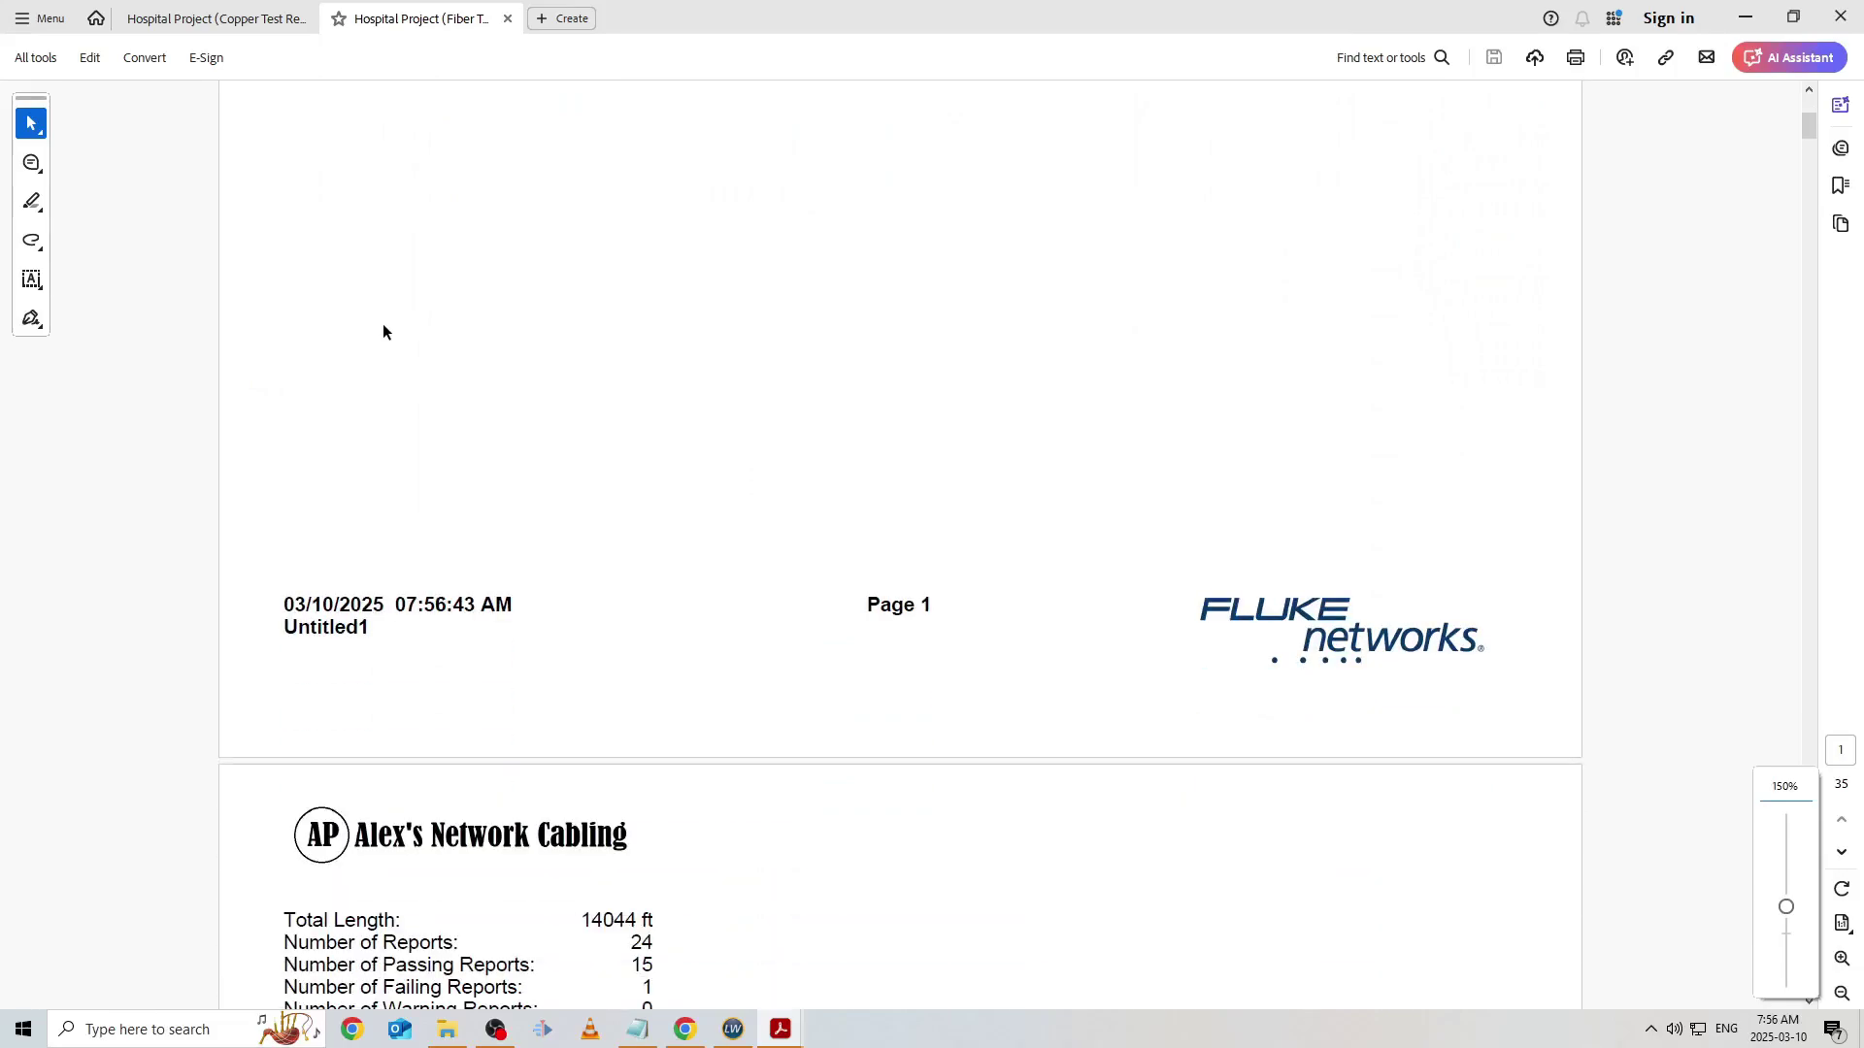
pyautogui.scroll(-10, 382, 324)
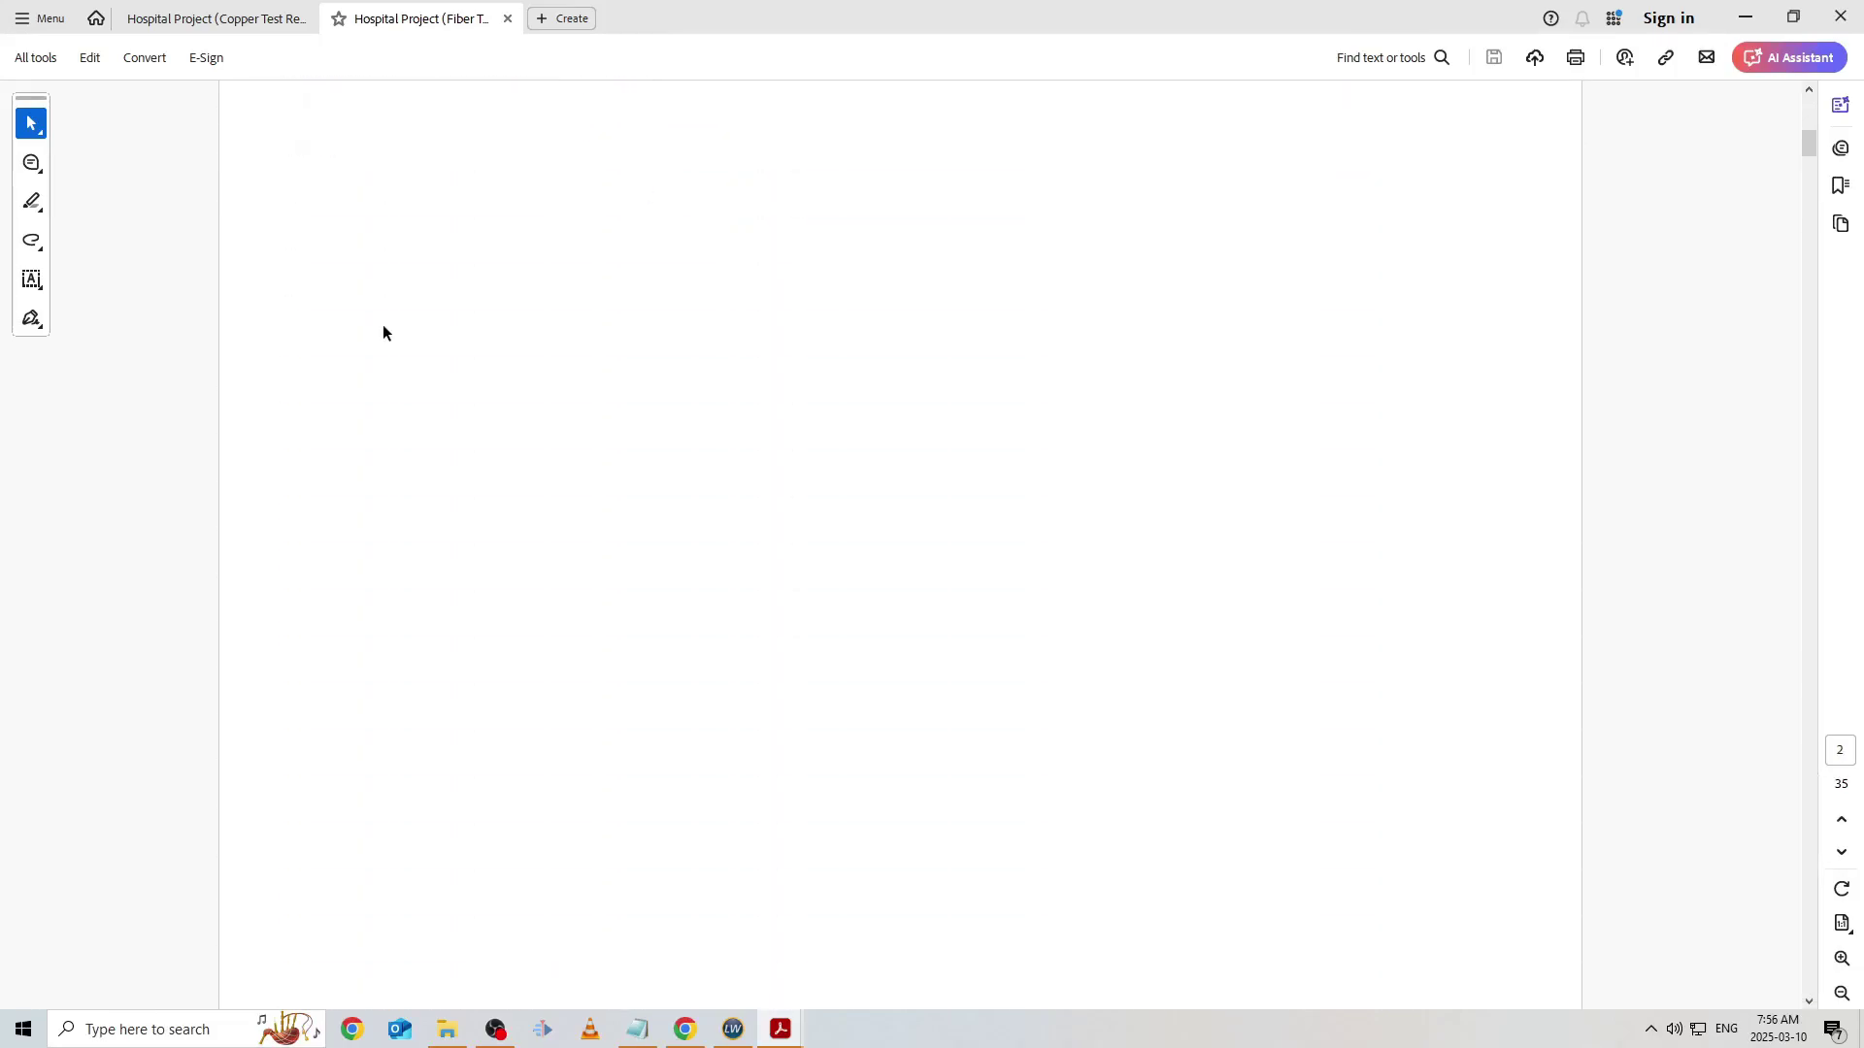
pyautogui.scroll(-8, 385, 333)
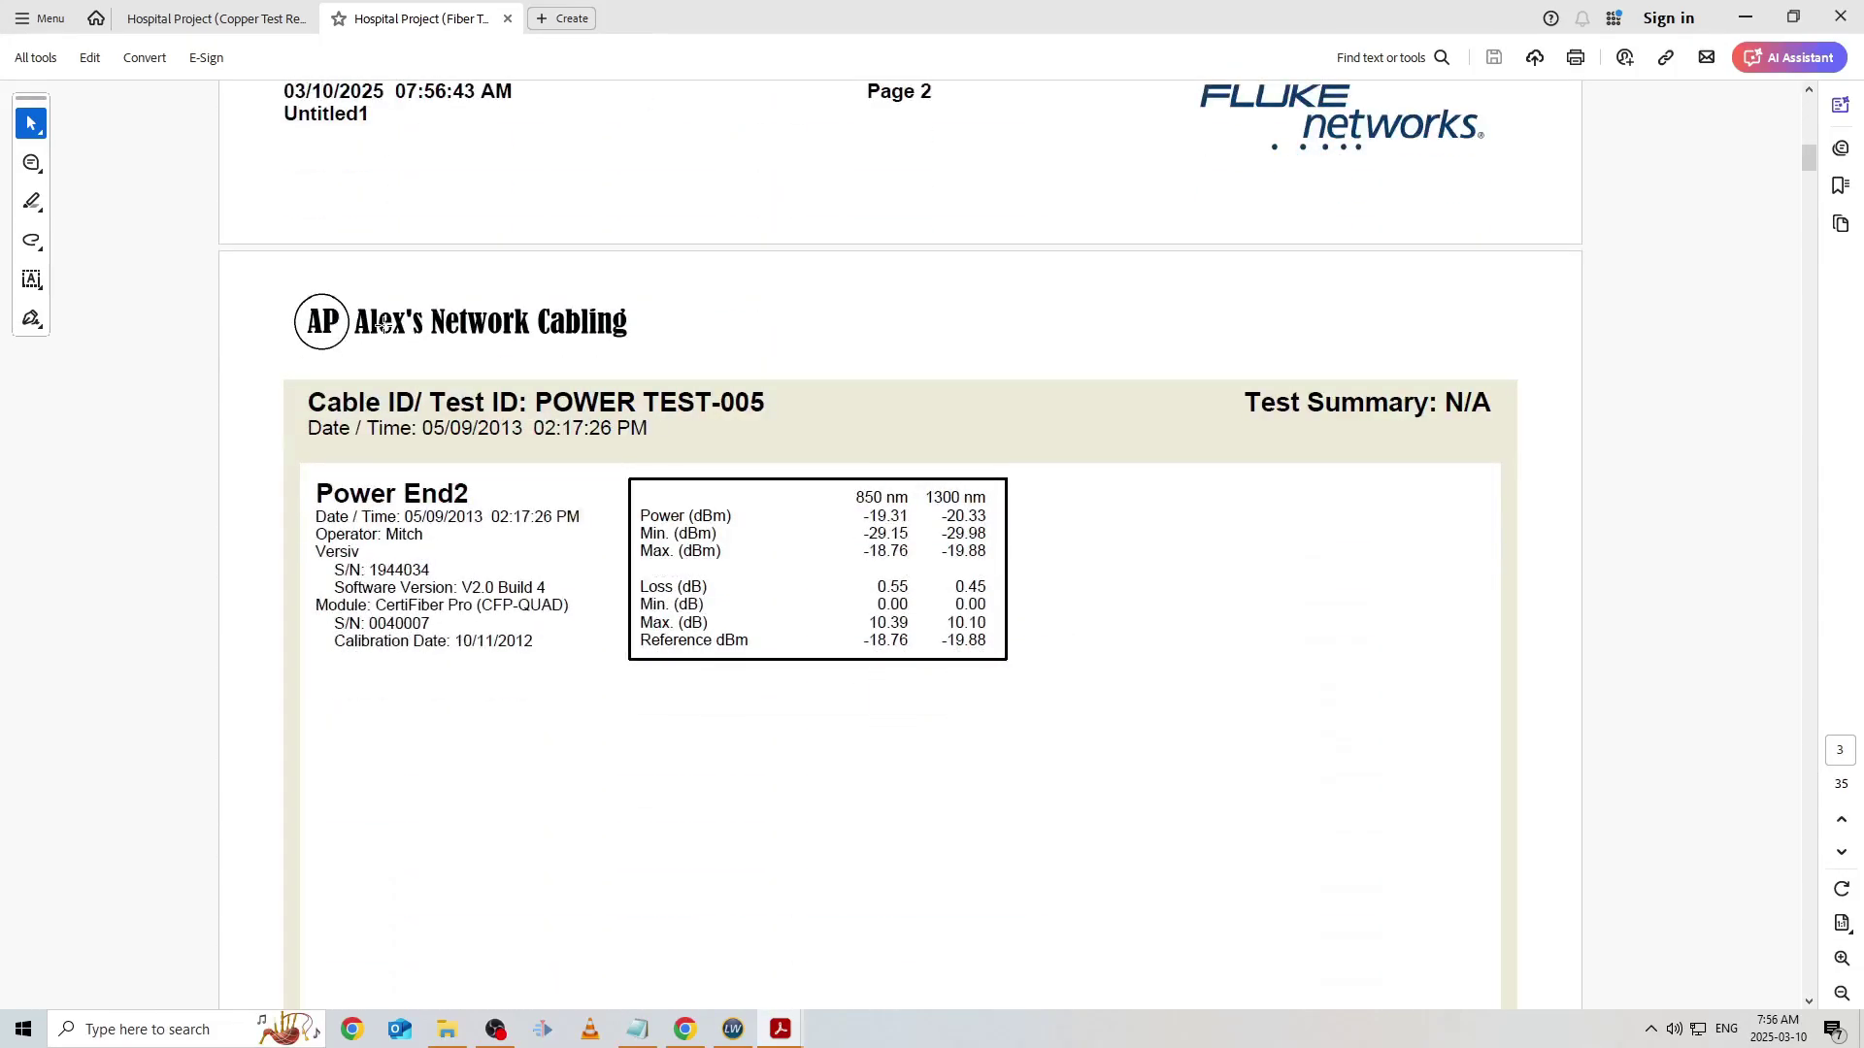
pyautogui.scroll(-10, 383, 325)
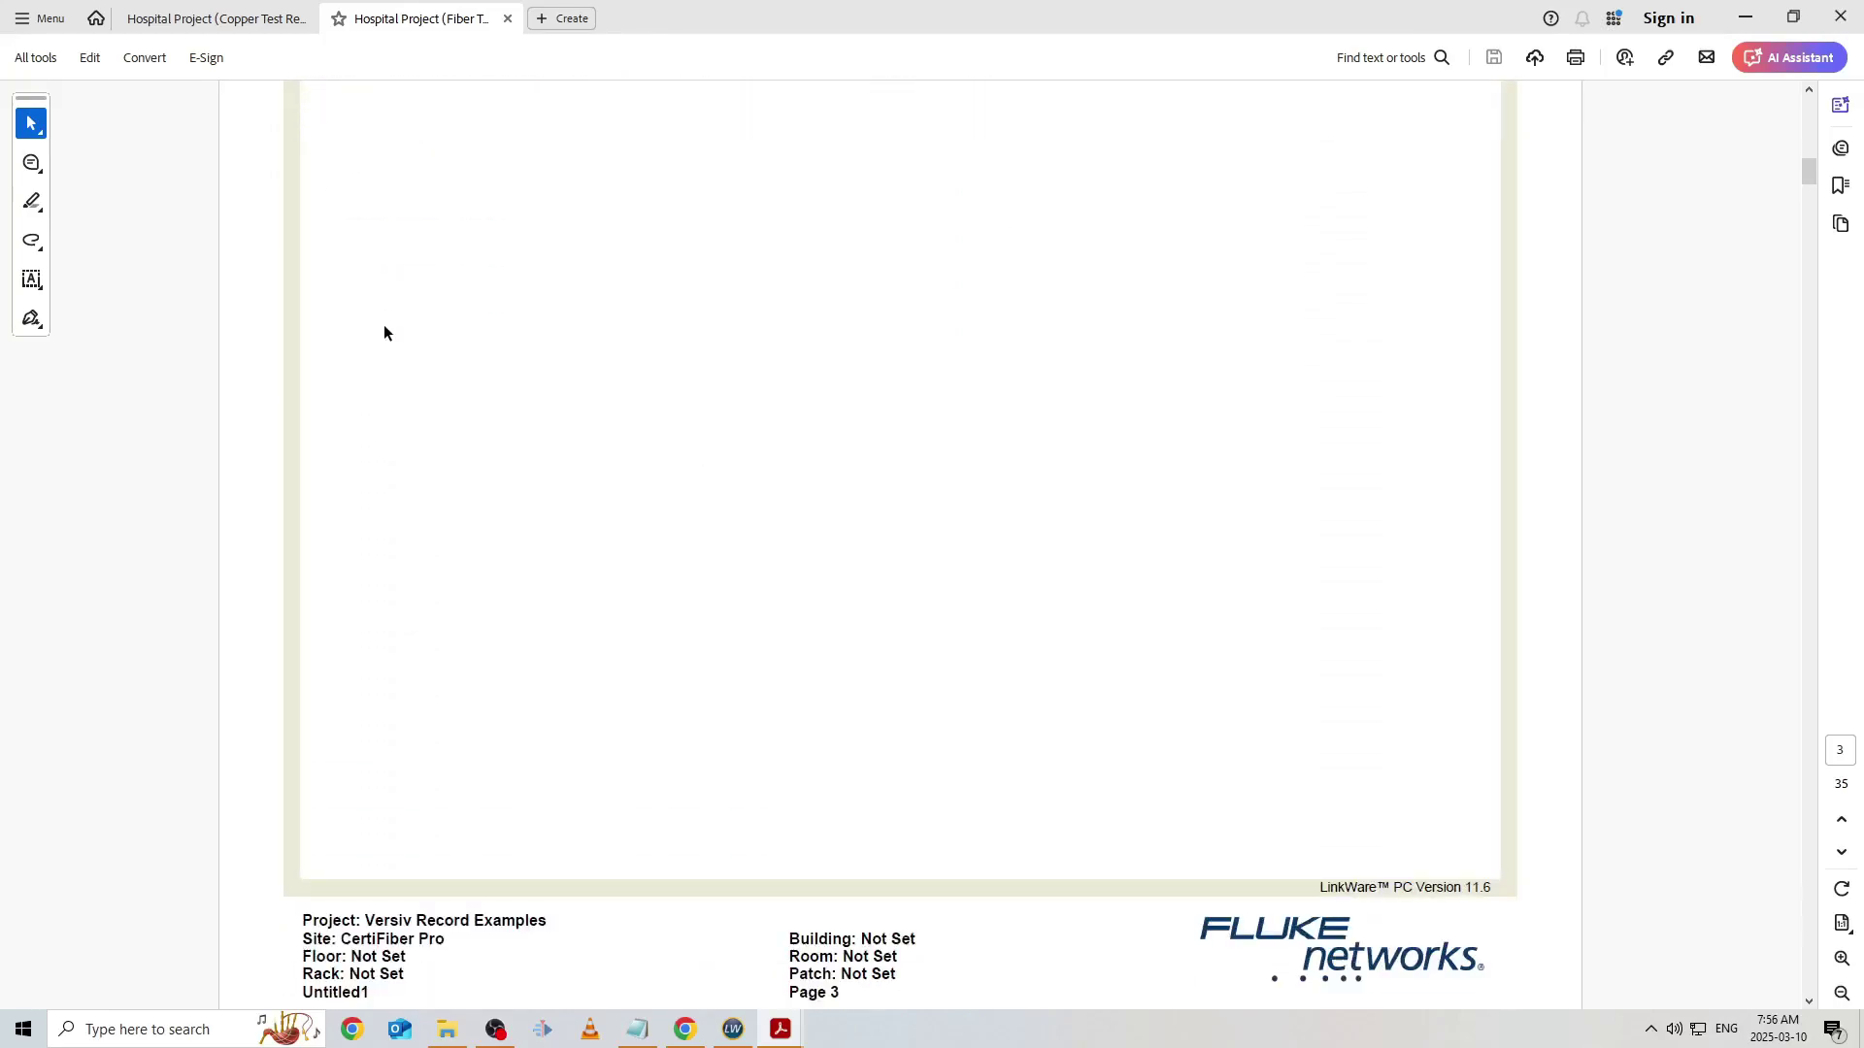
pyautogui.scroll(-10, 385, 325)
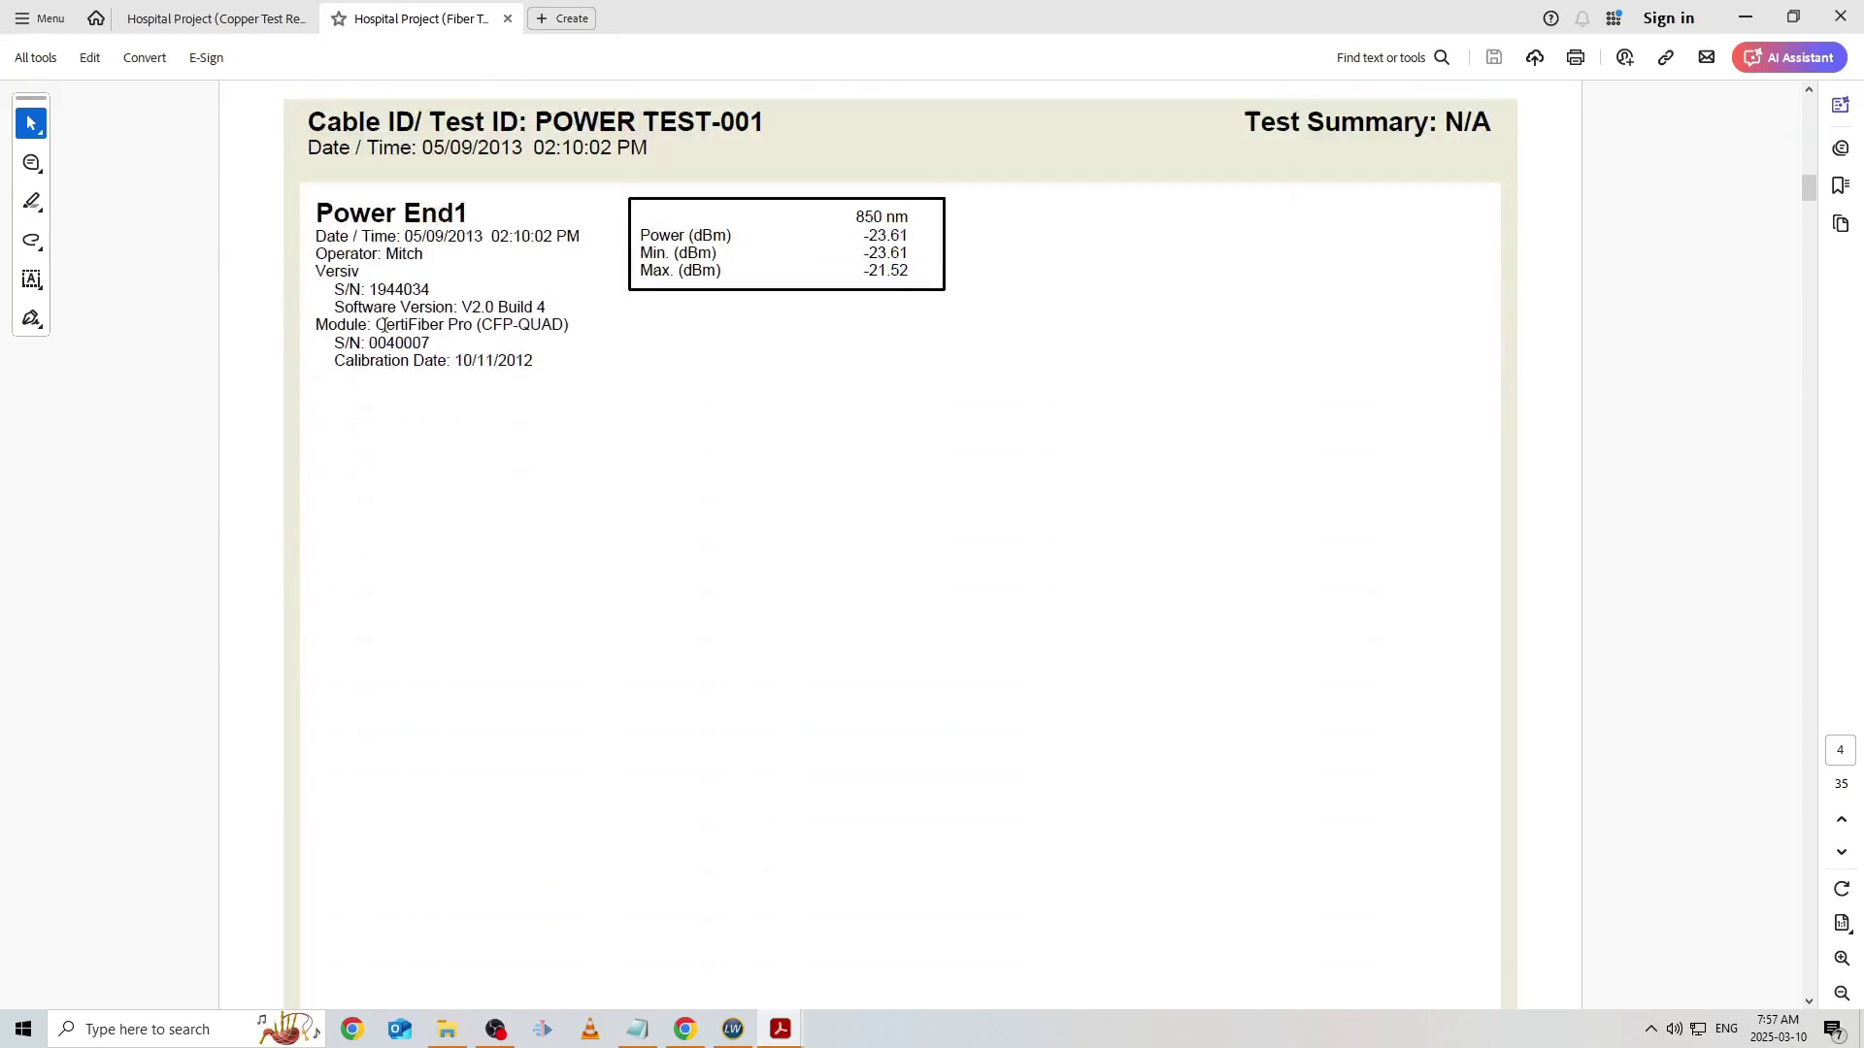
pyautogui.scroll(-10, 384, 333)
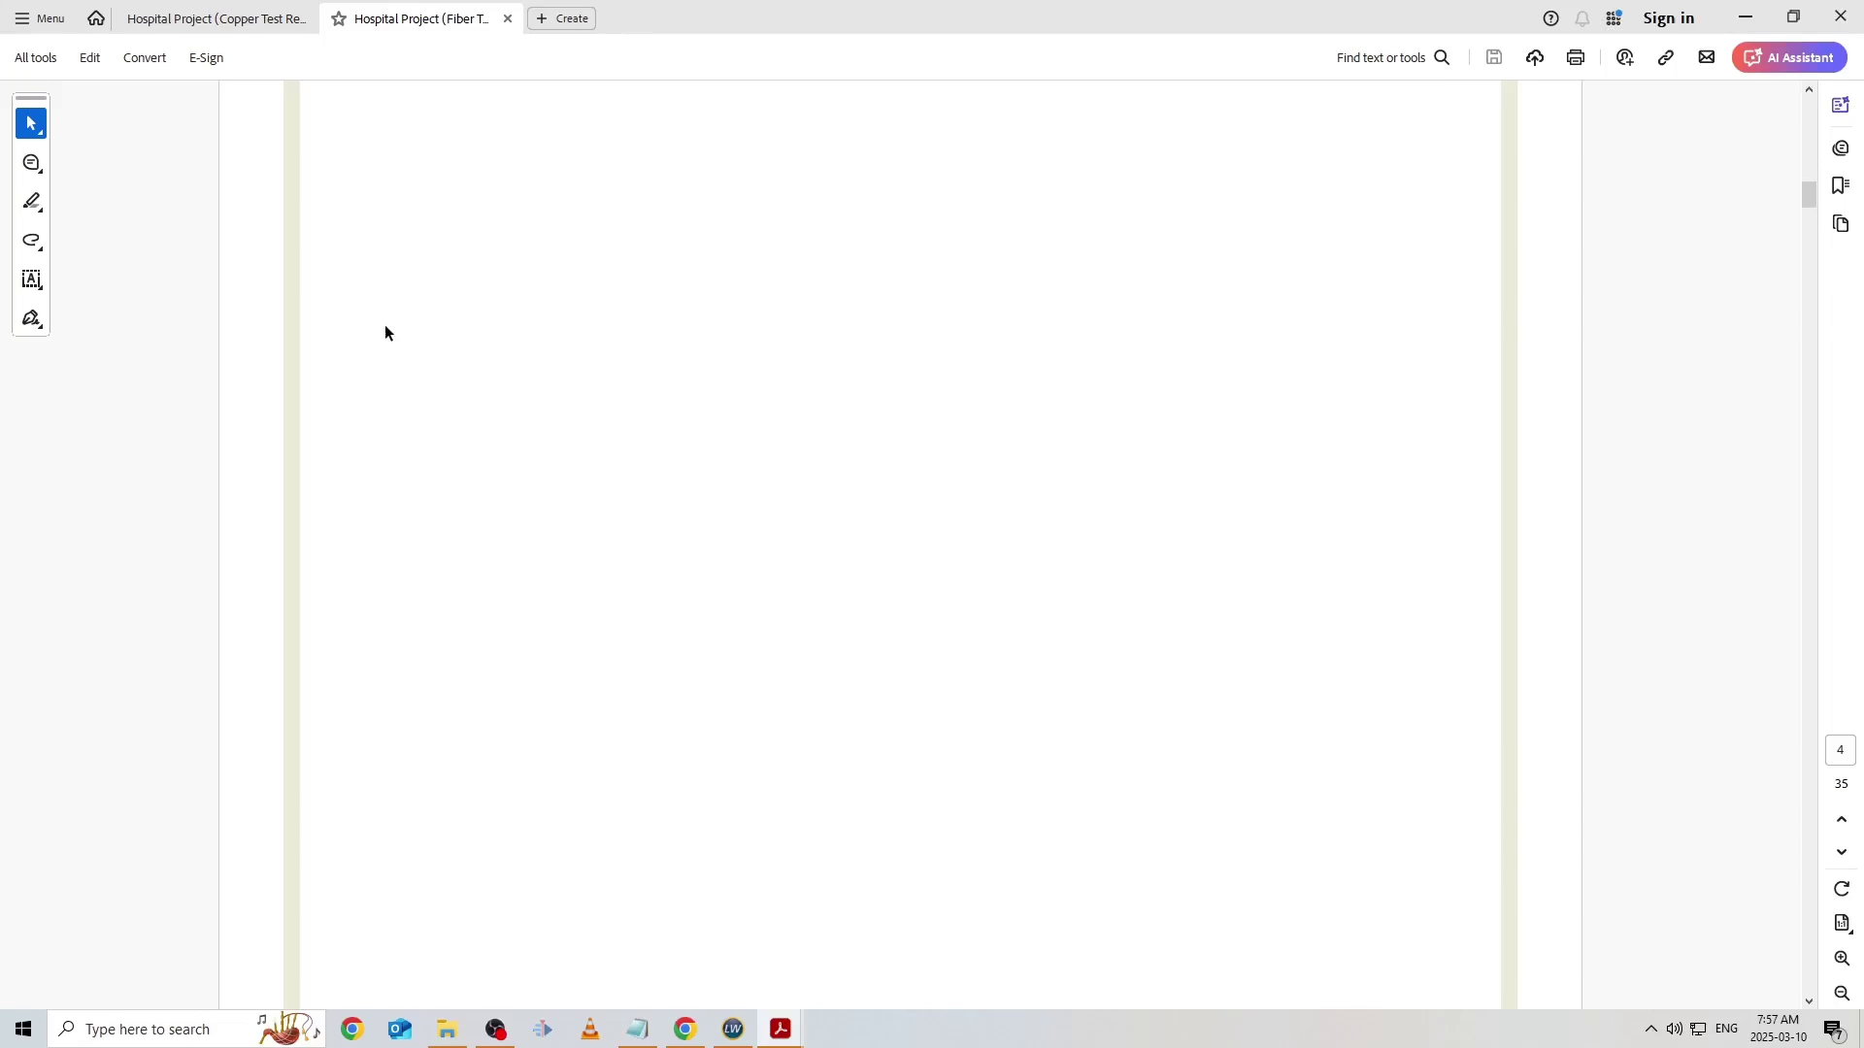
pyautogui.scroll(-6, 385, 333)
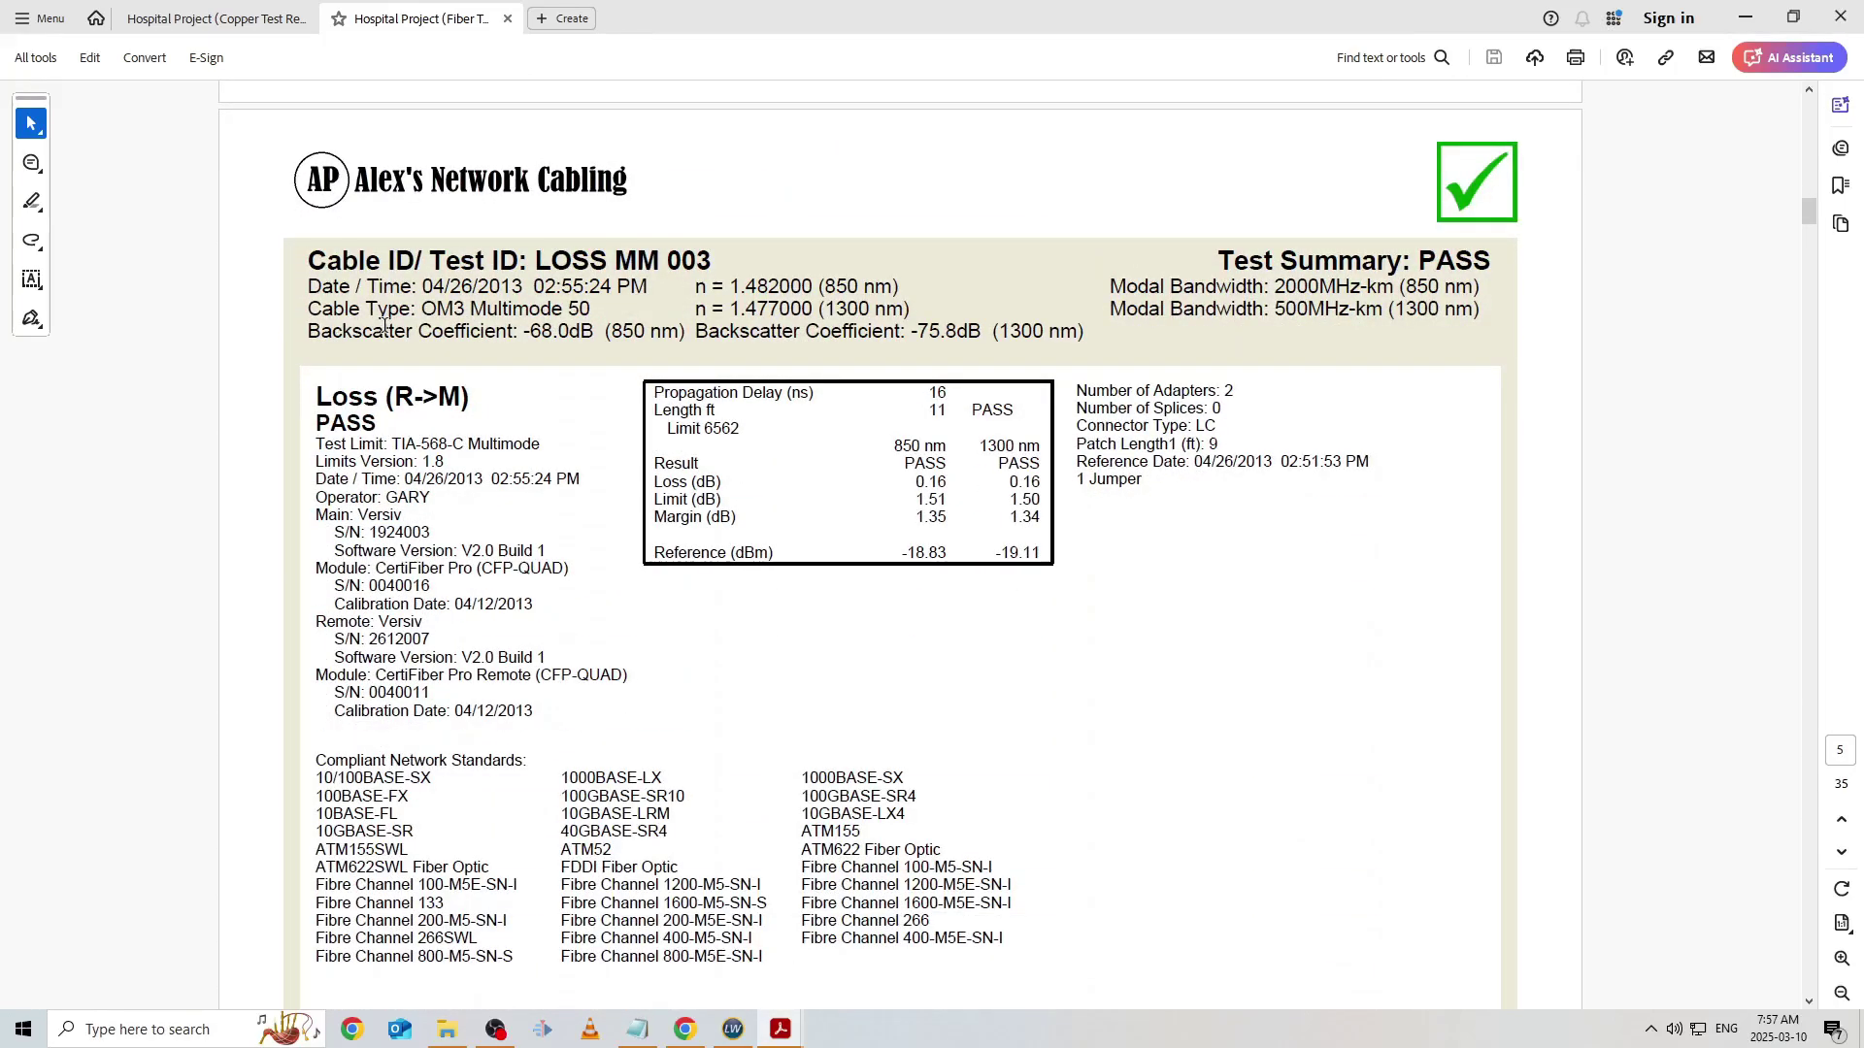